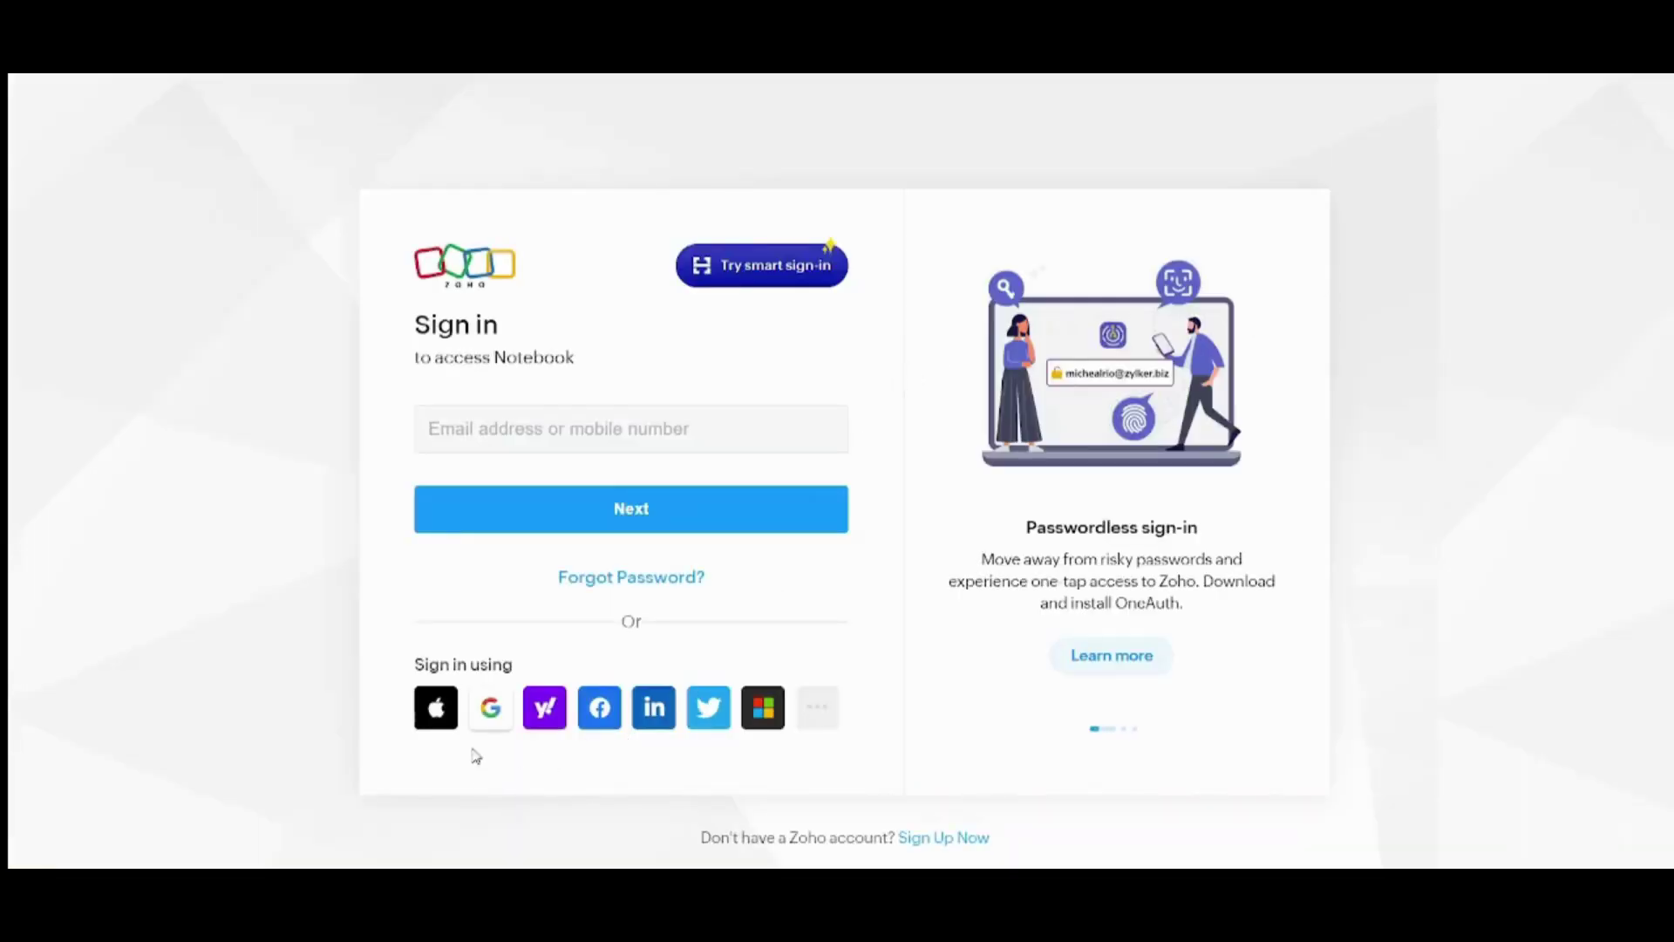
# Sign in to Zoho Notebook with a Google account and skip domain management
pyautogui.click(491, 708)
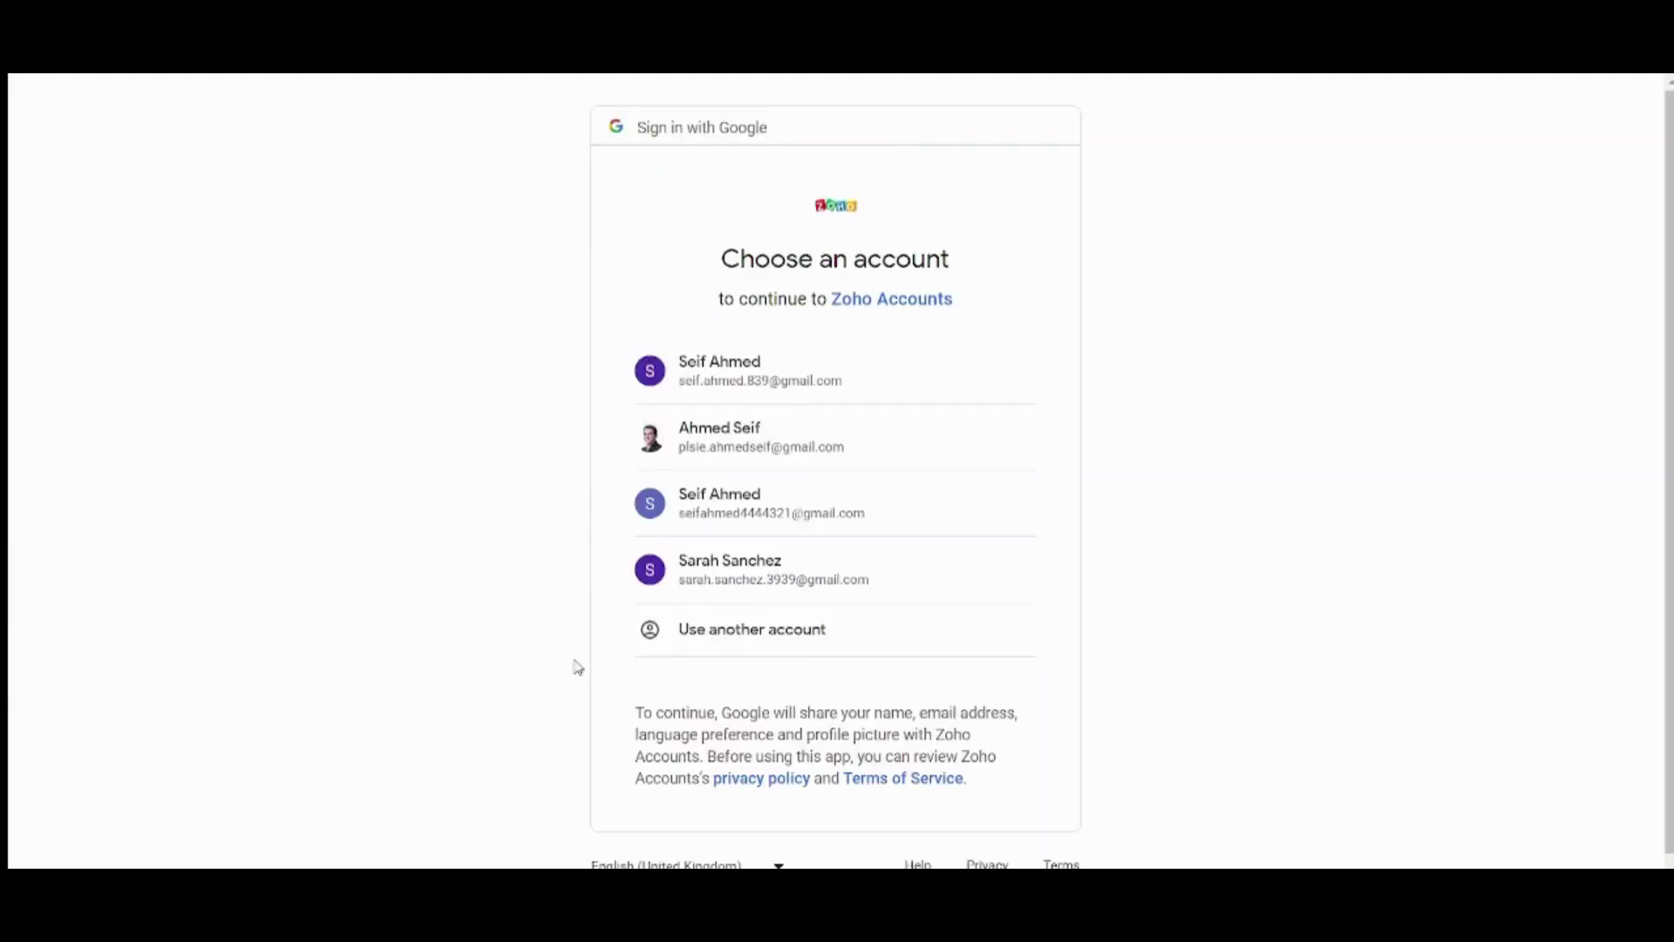
pyautogui.click(781, 512)
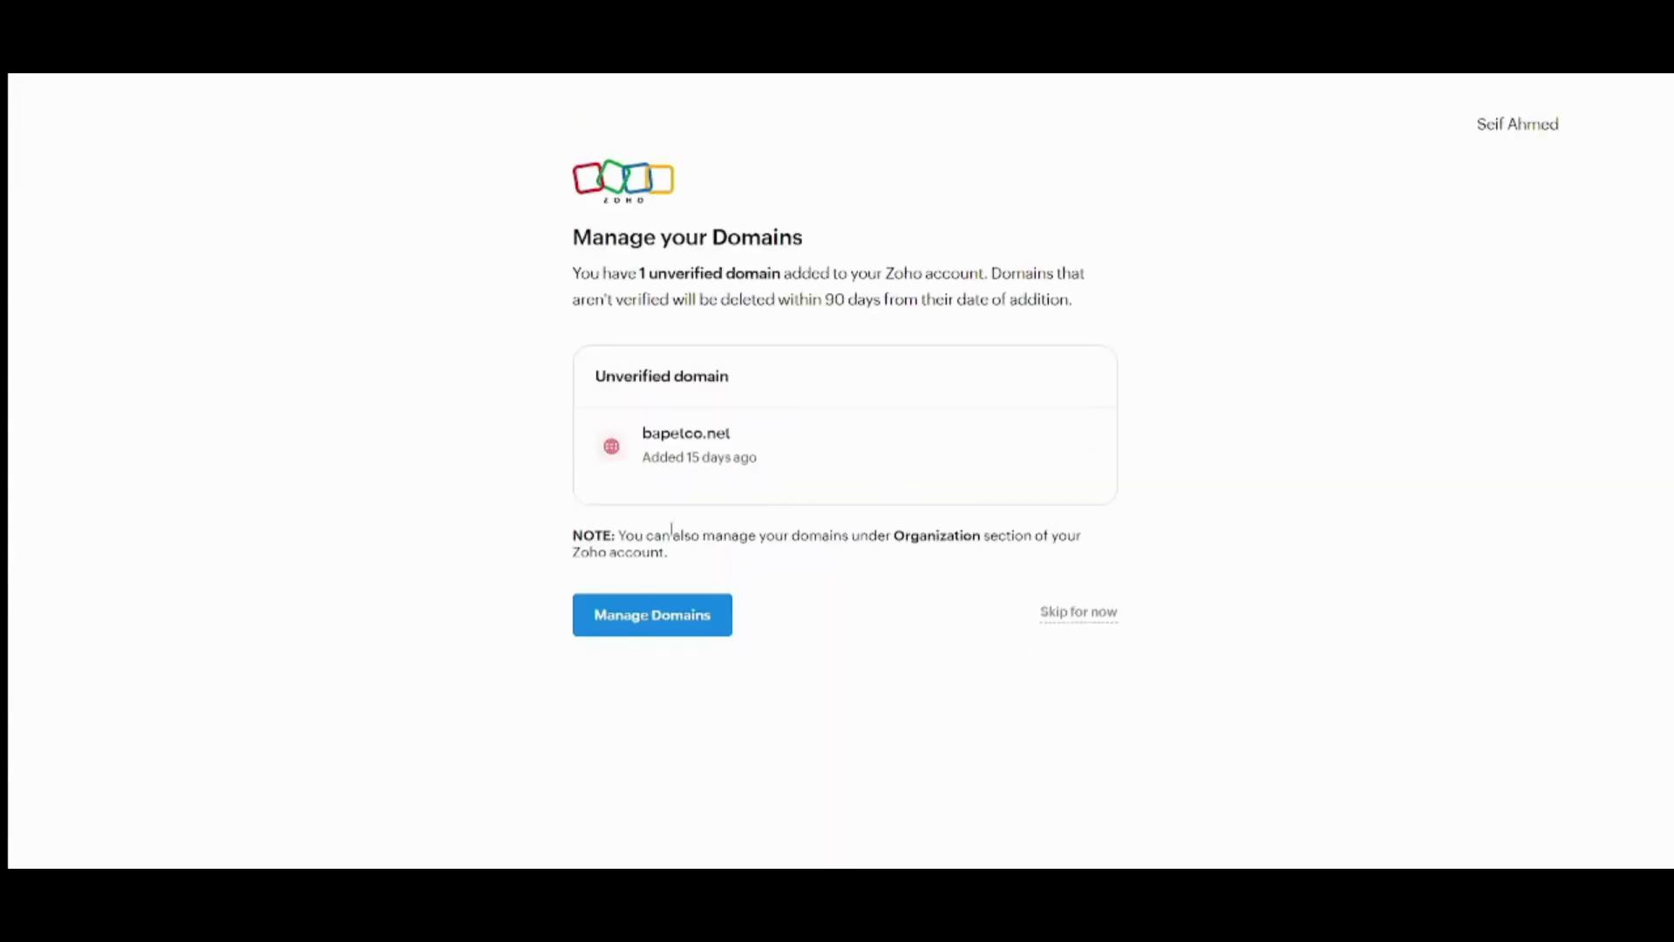
pyautogui.click(1098, 611)
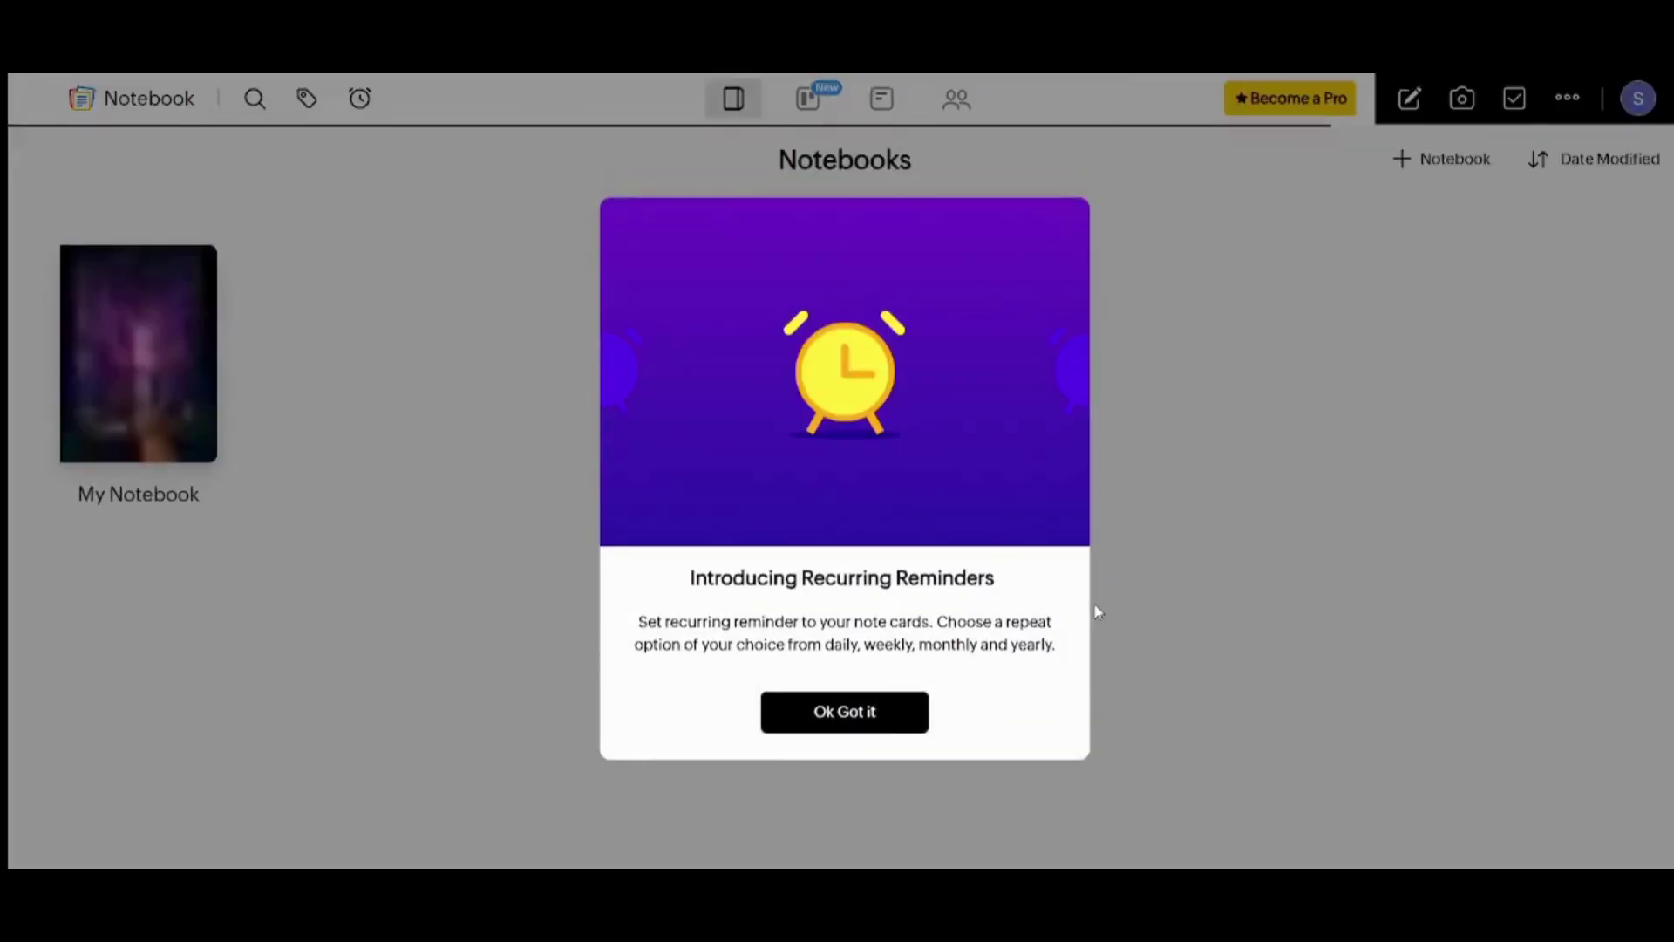
# Dismiss the Recurring Reminders and Noteboards announcements and create a new notebook
pyautogui.click(1097, 611)
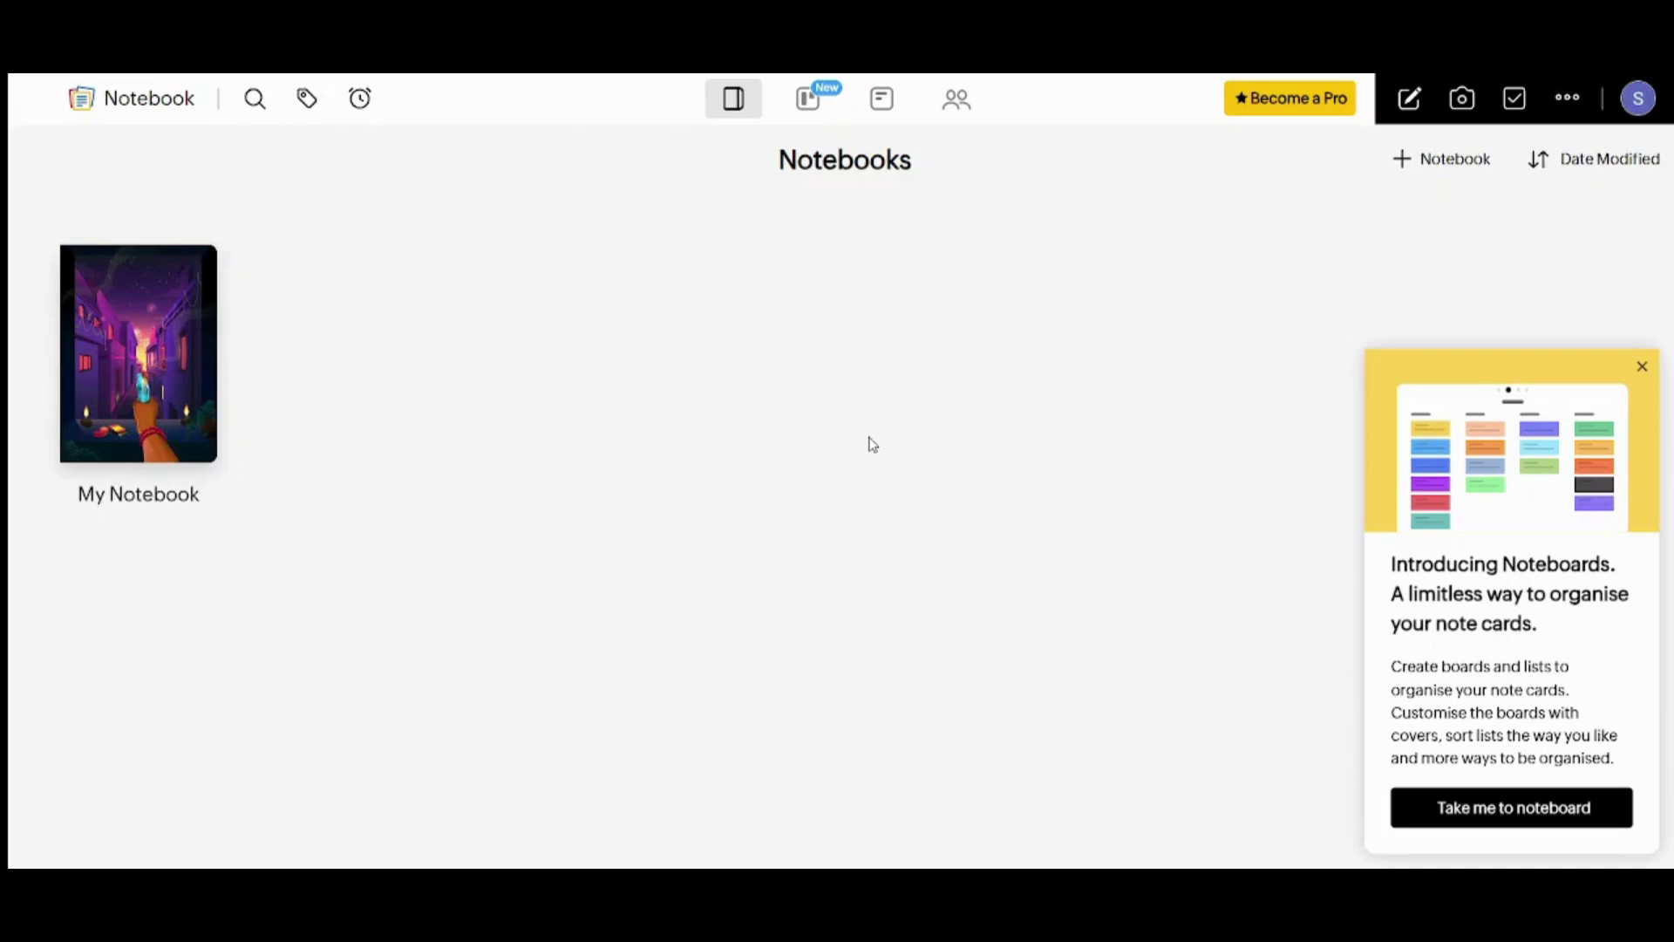
pyautogui.click(1642, 367)
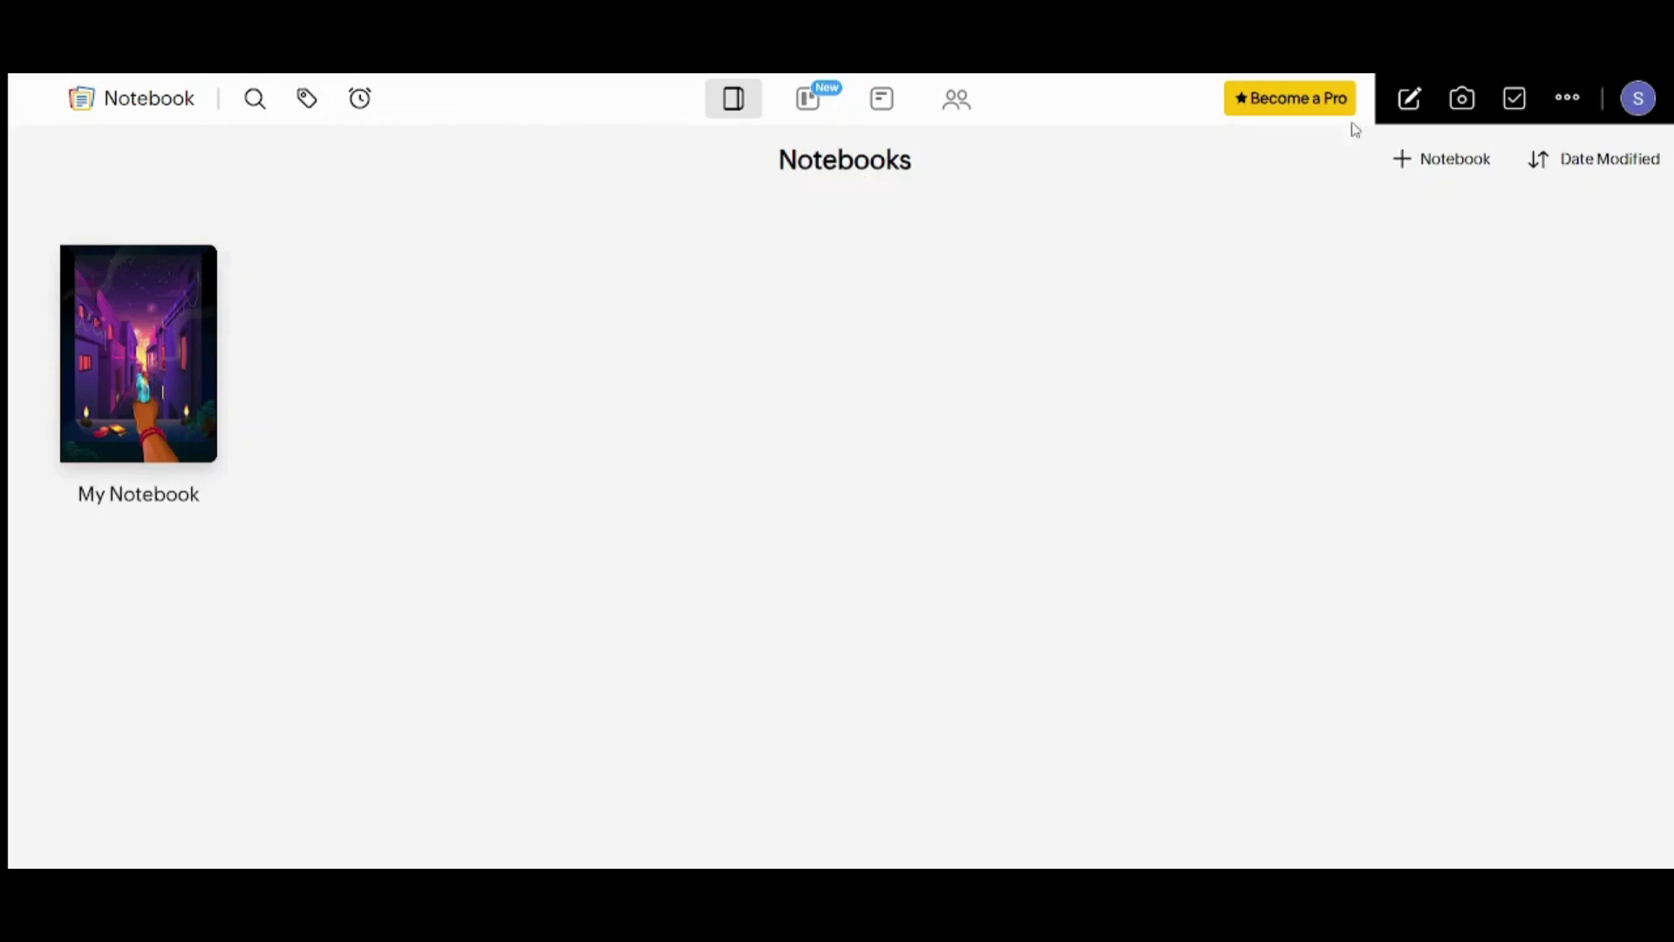
pyautogui.click(1444, 166)
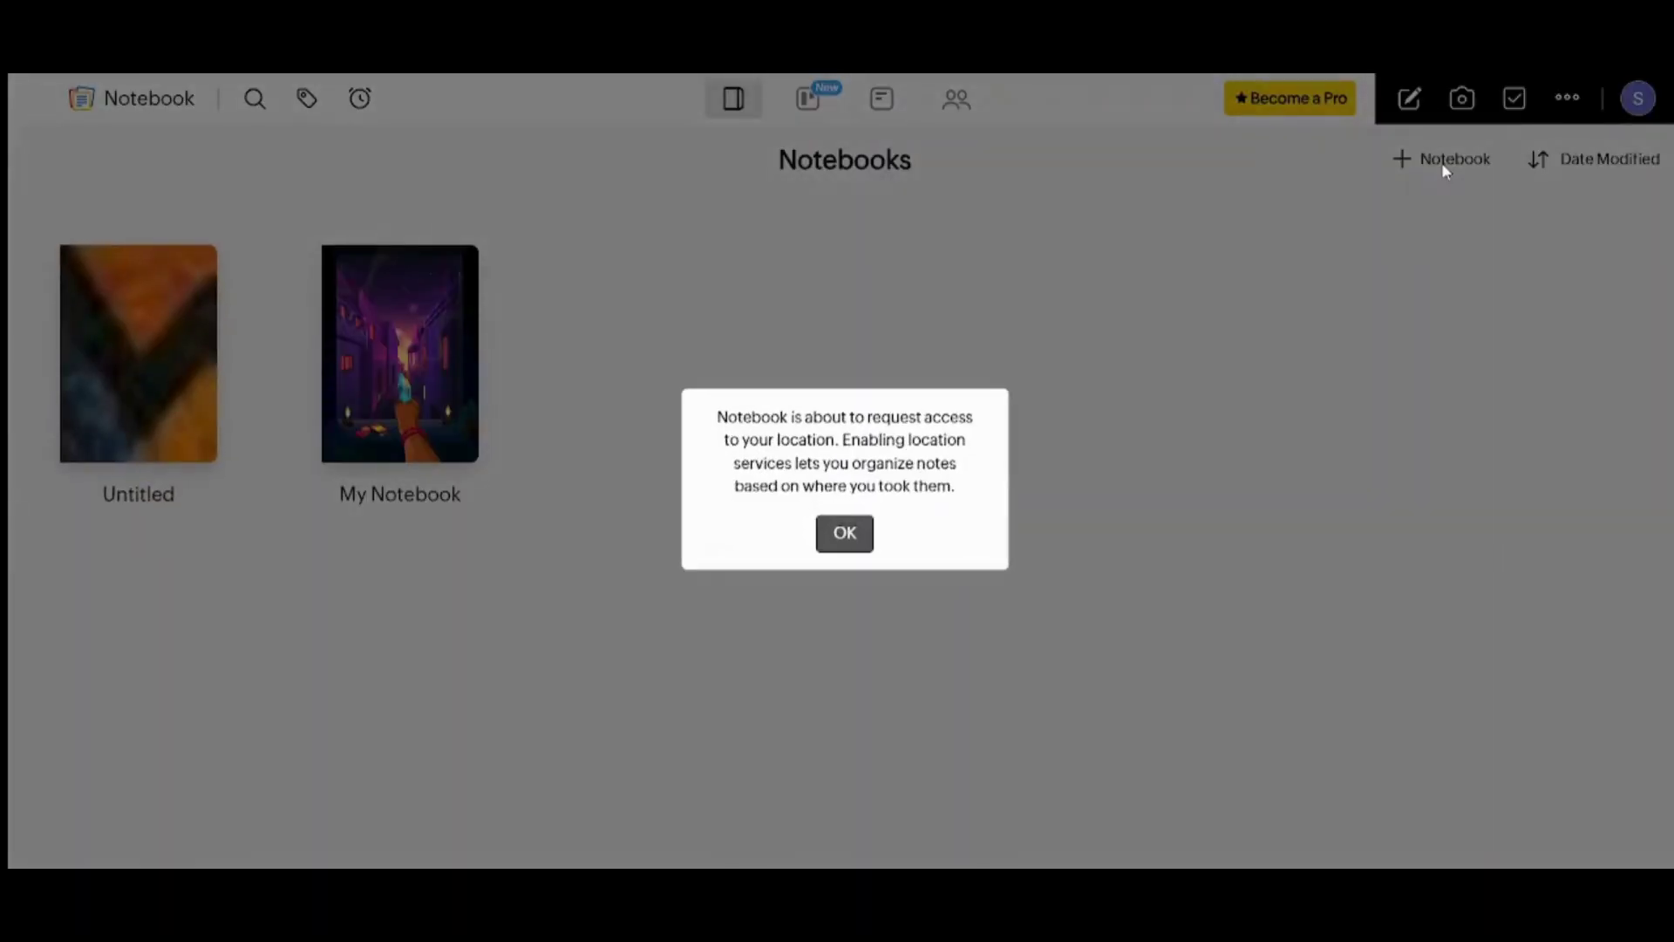
pyautogui.click(842, 540)
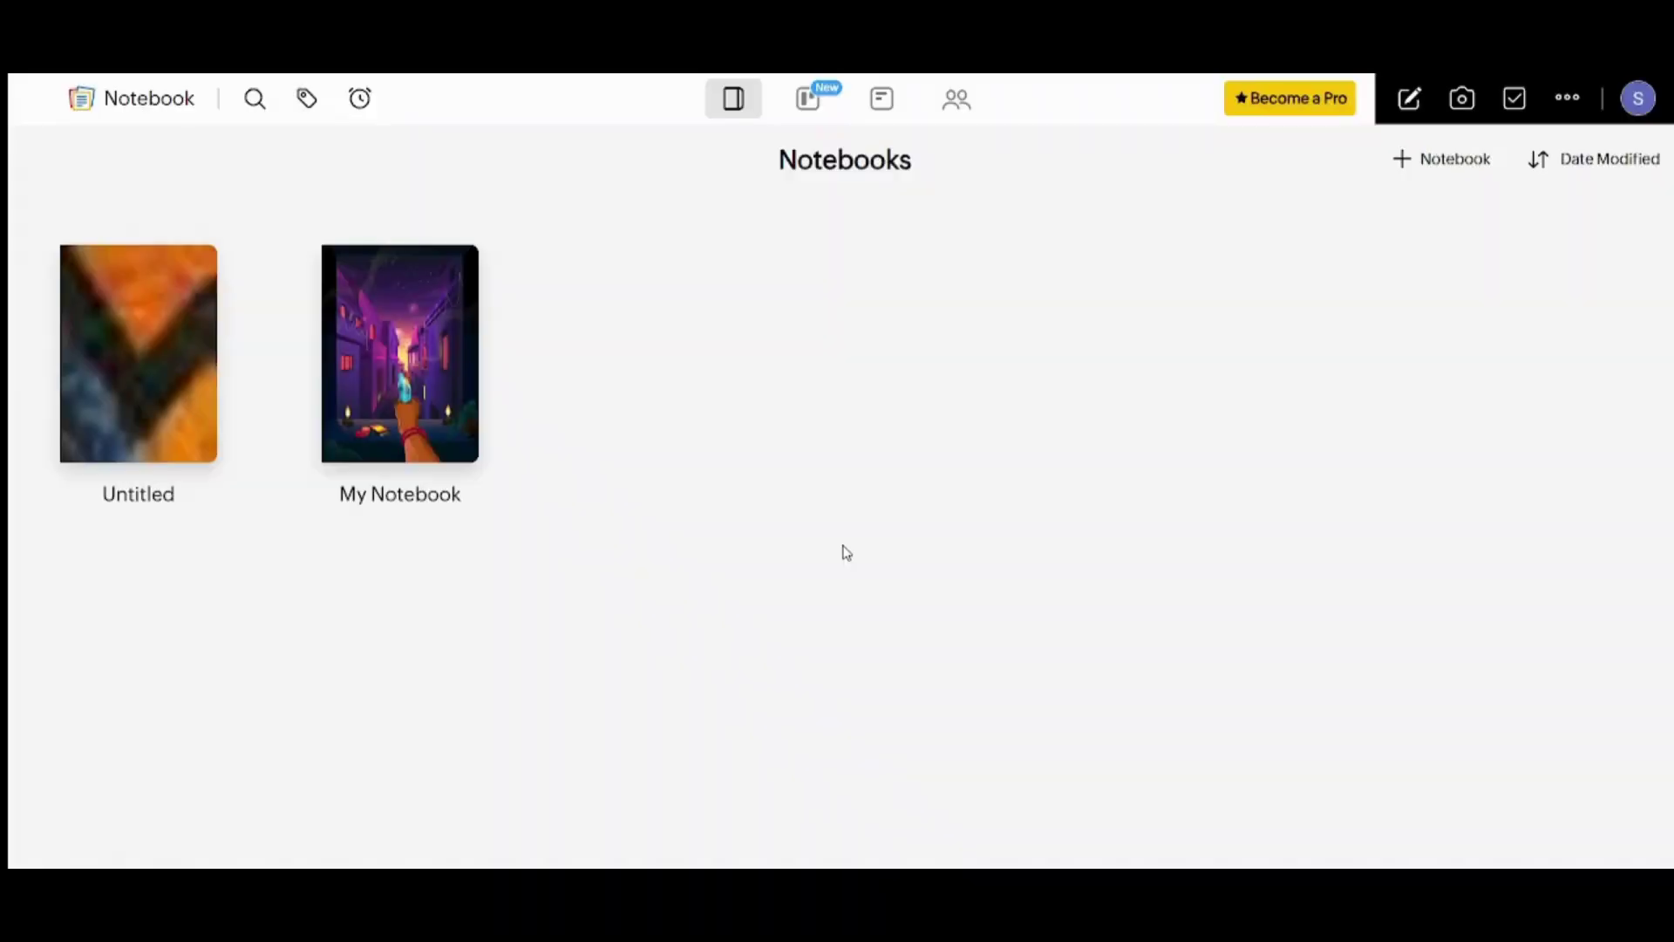
# Open and close the new Untitled notebook, then bring up its options menu
pyautogui.click(98, 350)
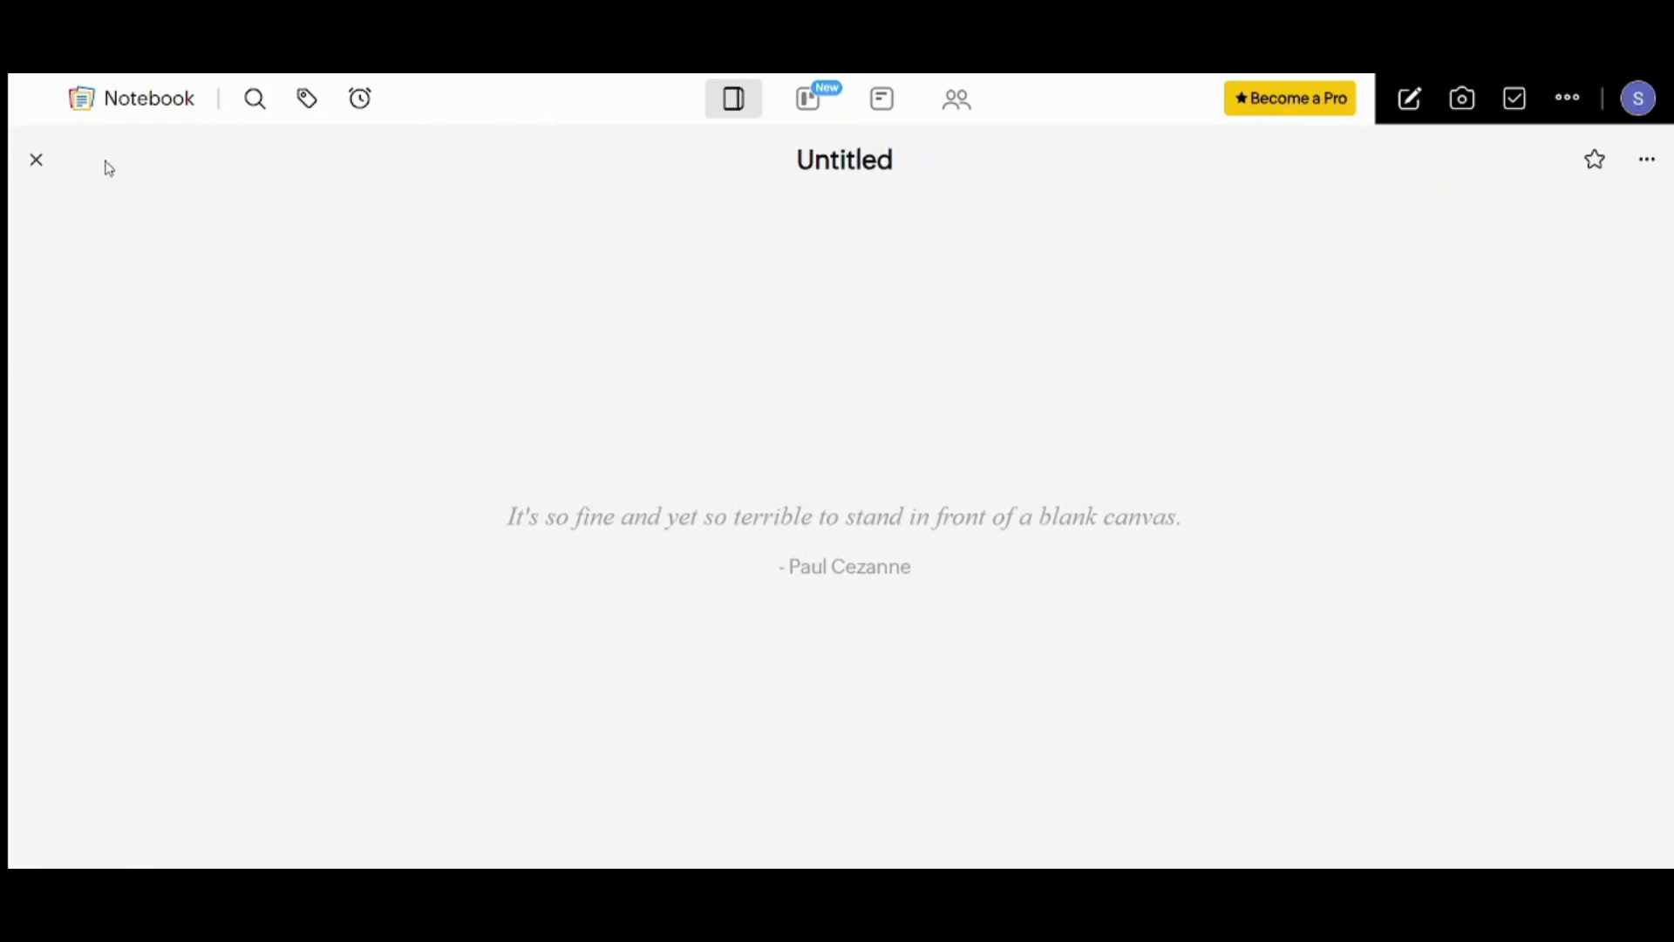
pyautogui.click(37, 162)
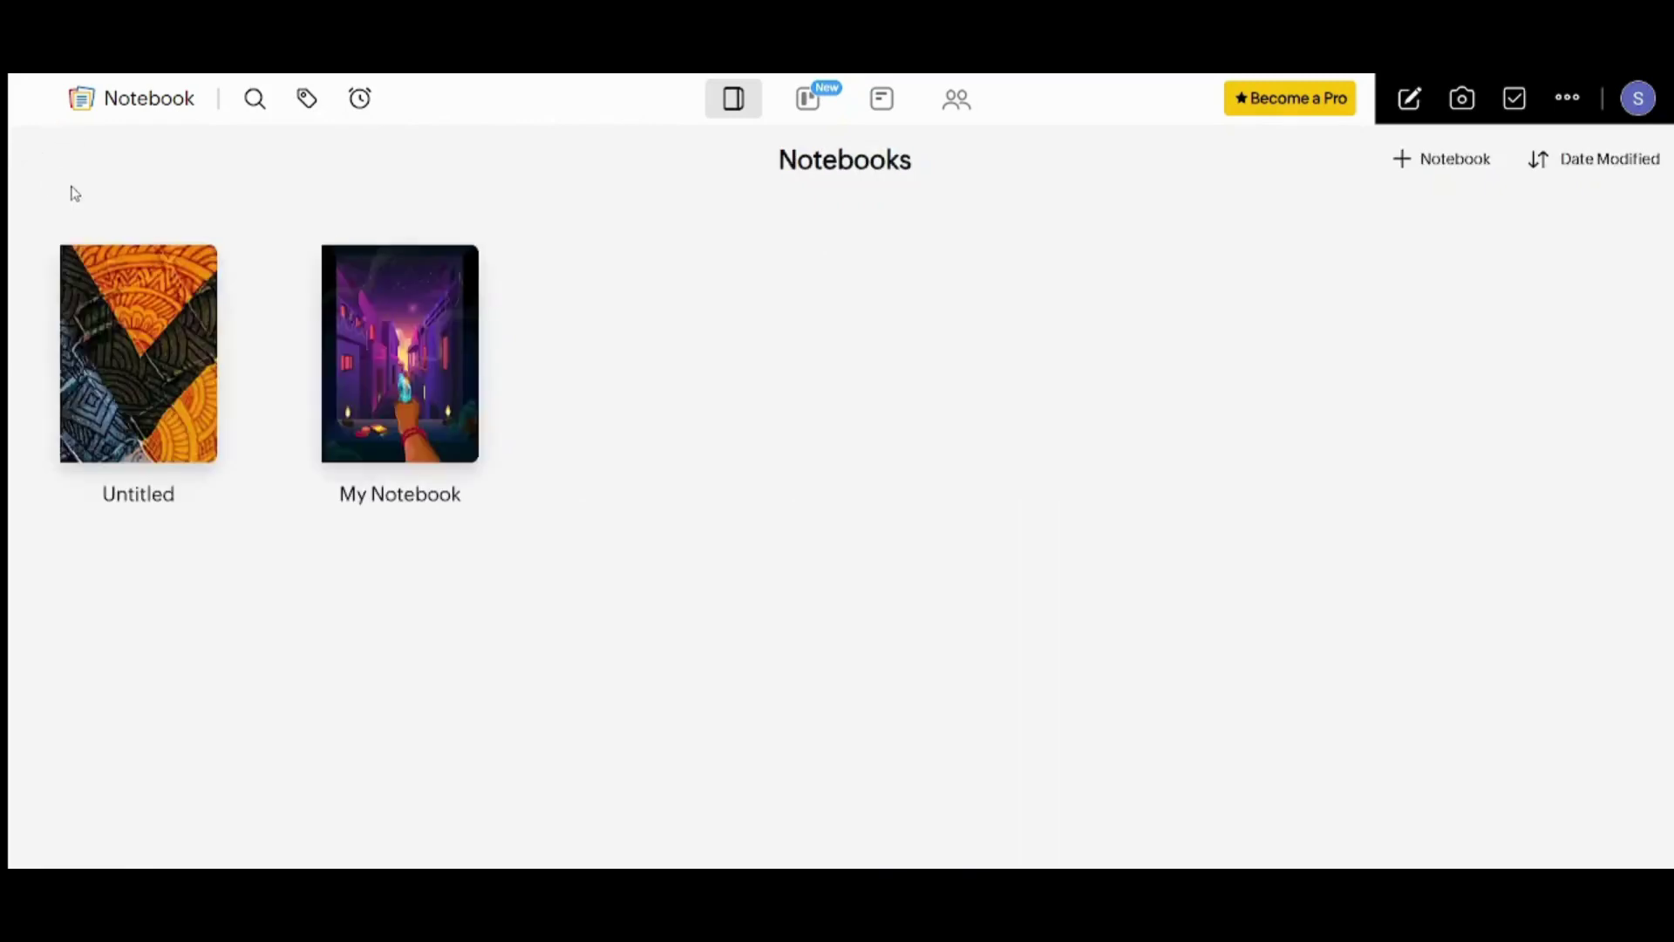
pyautogui.click(198, 269)
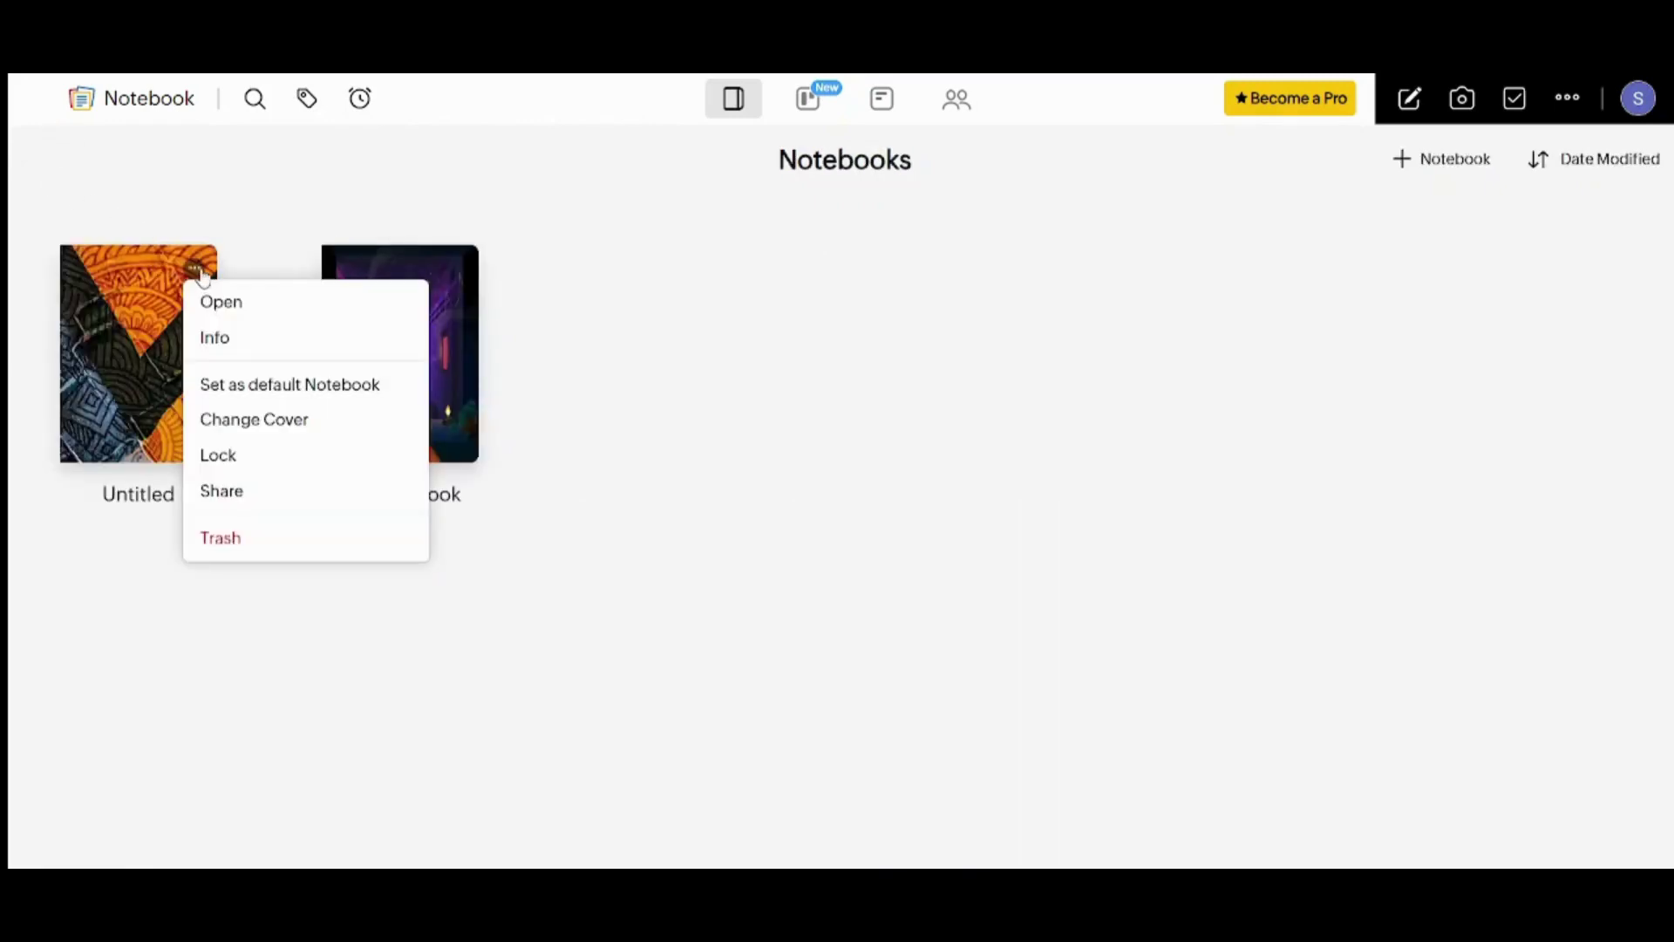
pyautogui.click(200, 271)
pyautogui.click(200, 271)
pyautogui.click(200, 271)
pyautogui.click(197, 275)
pyautogui.click(198, 279)
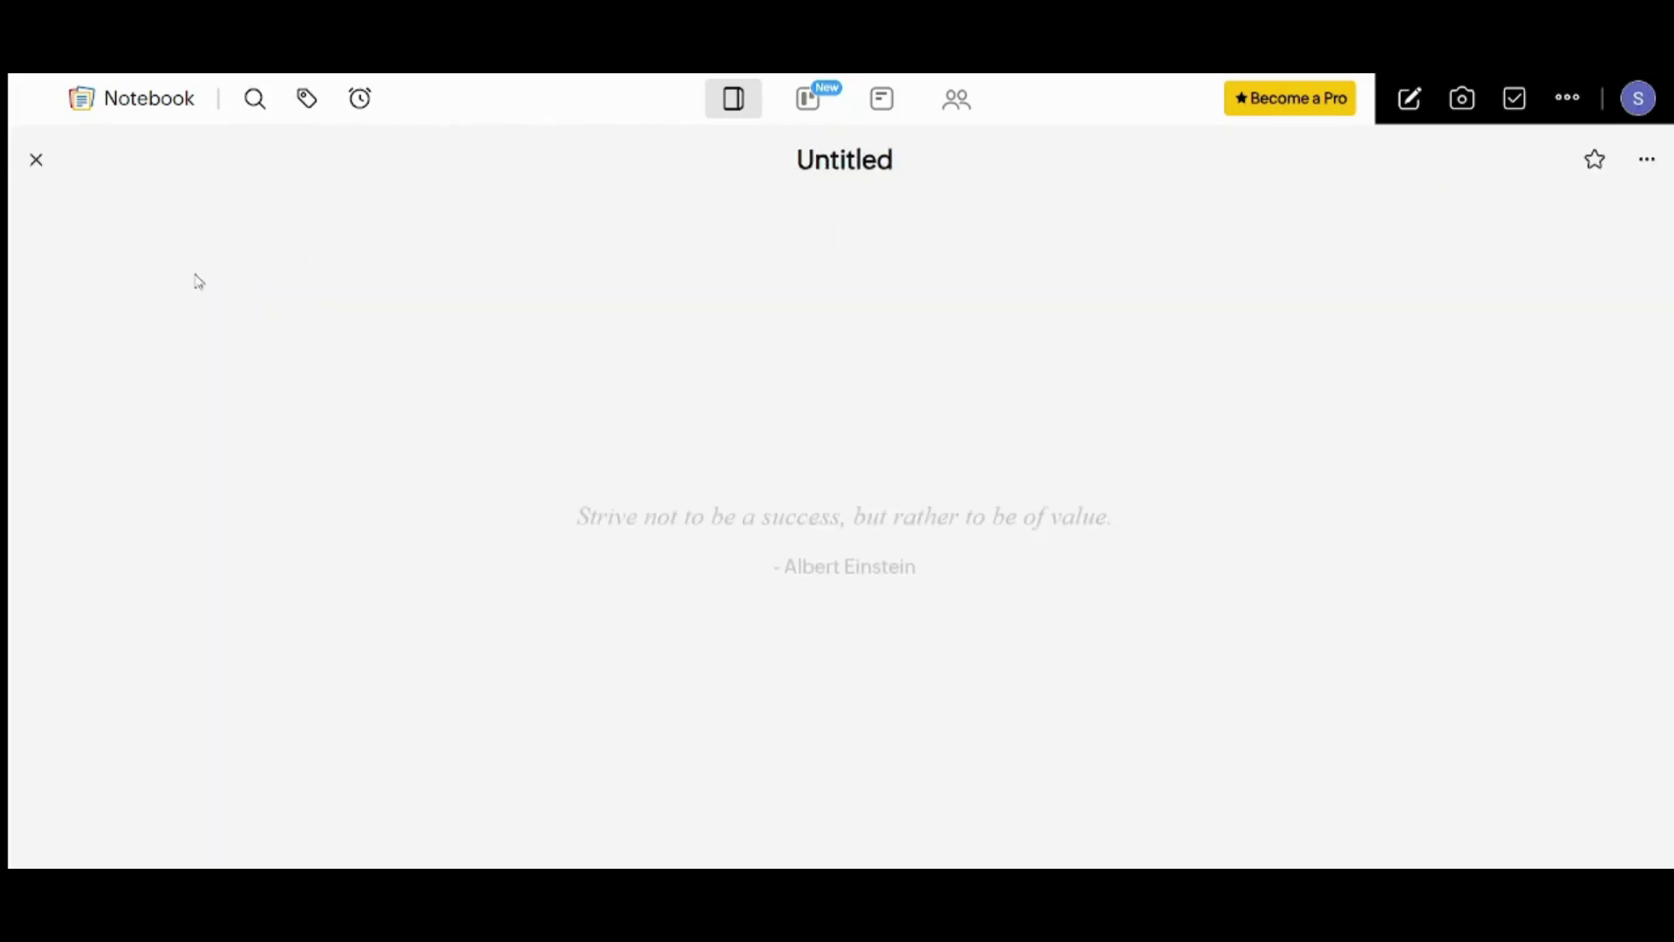
pyautogui.click(37, 159)
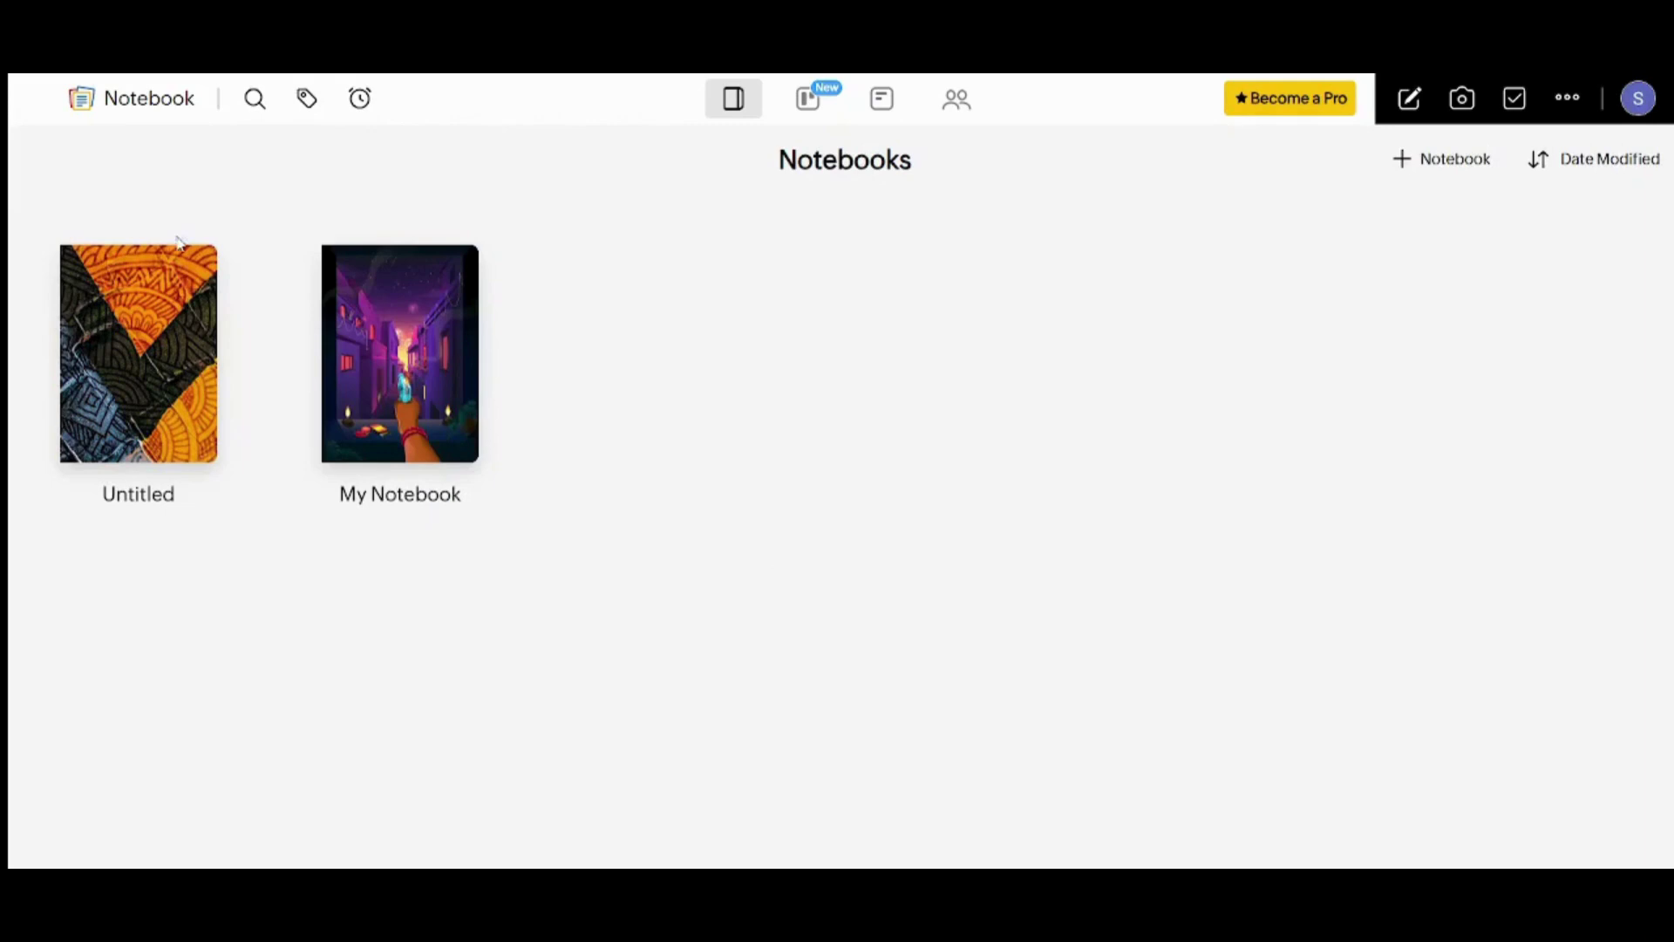
pyautogui.click(199, 271)
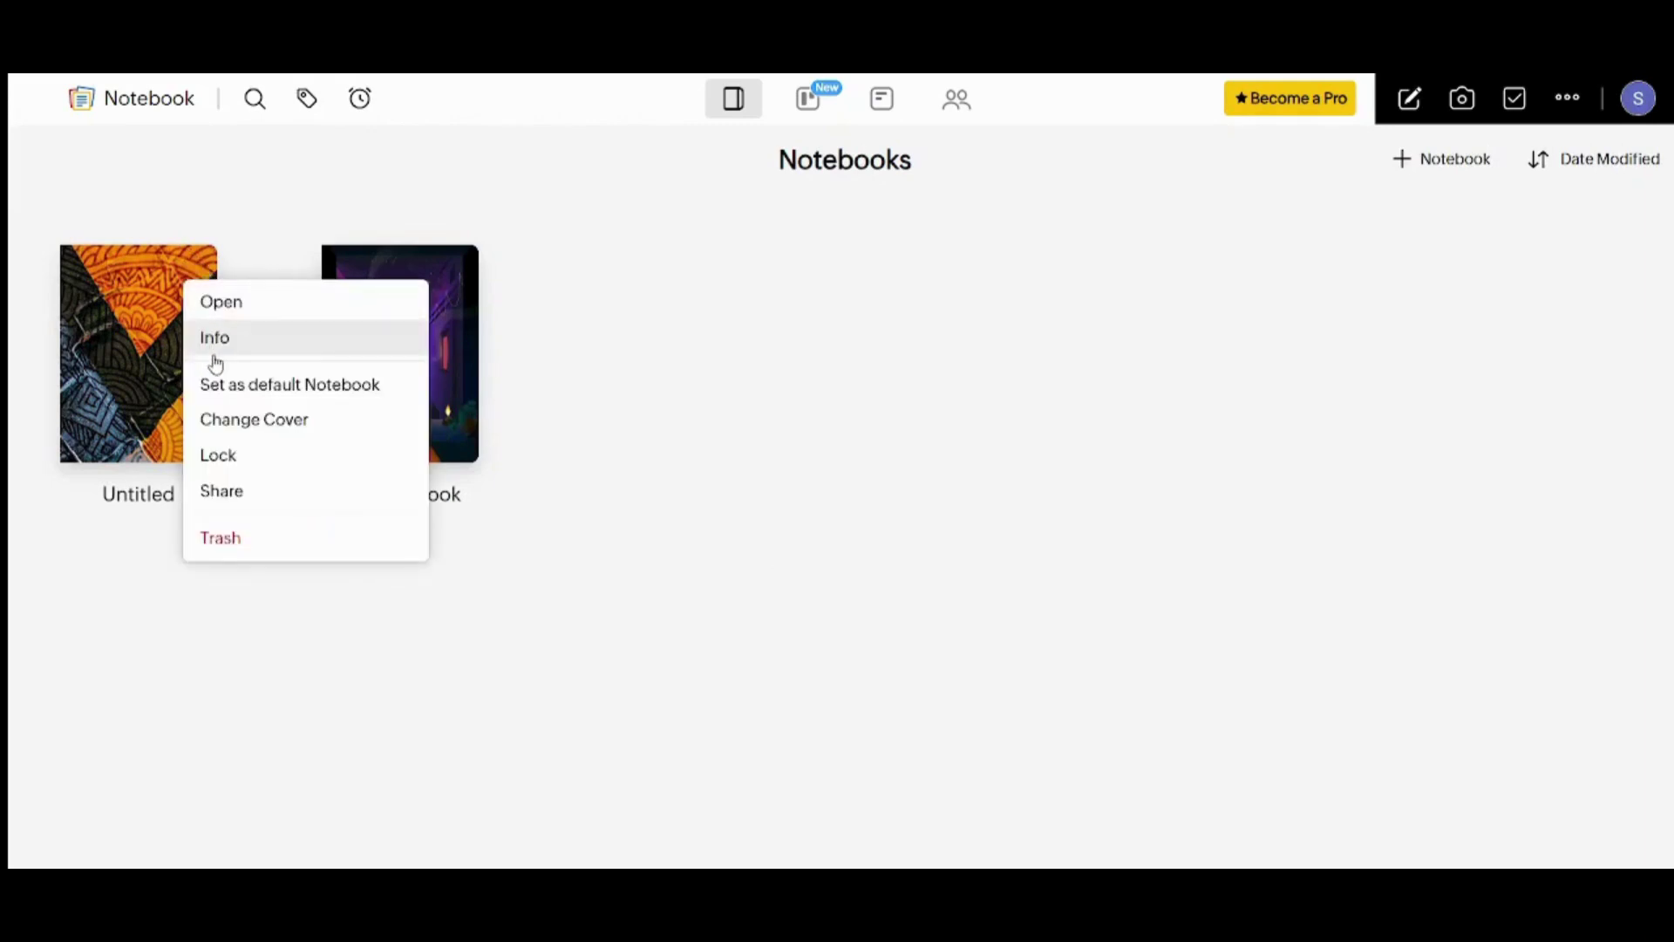
# Set the Untitled notebook's cover to the vintage scooter image
pyautogui.click(229, 419)
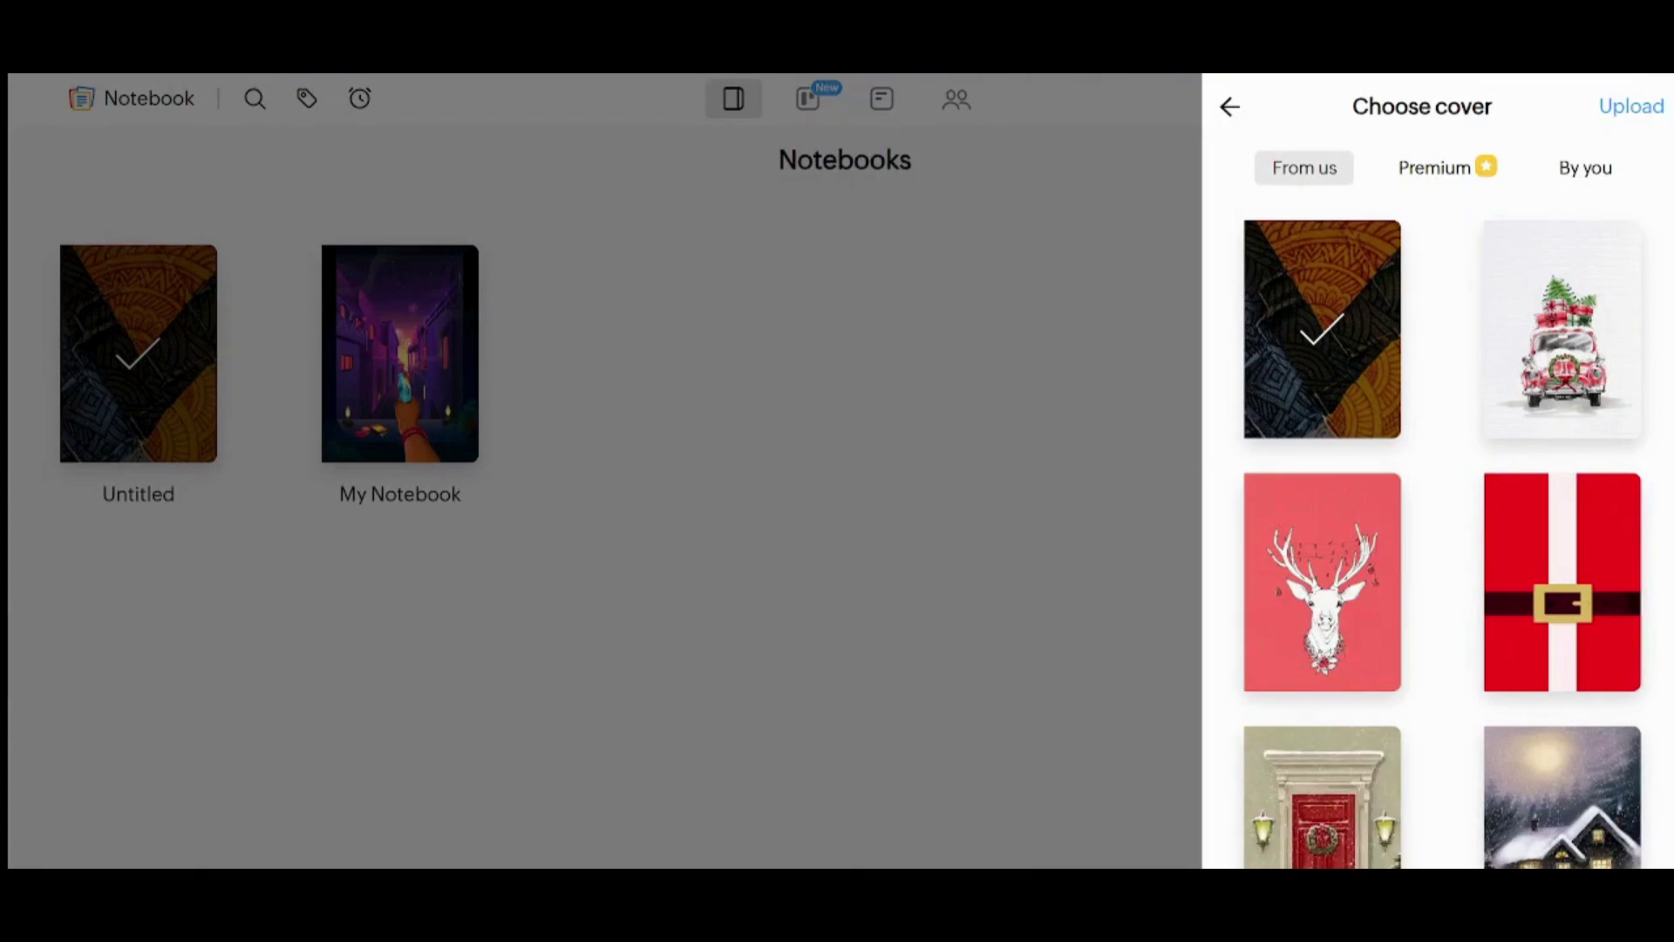
pyautogui.scroll(-3, 1442, 534)
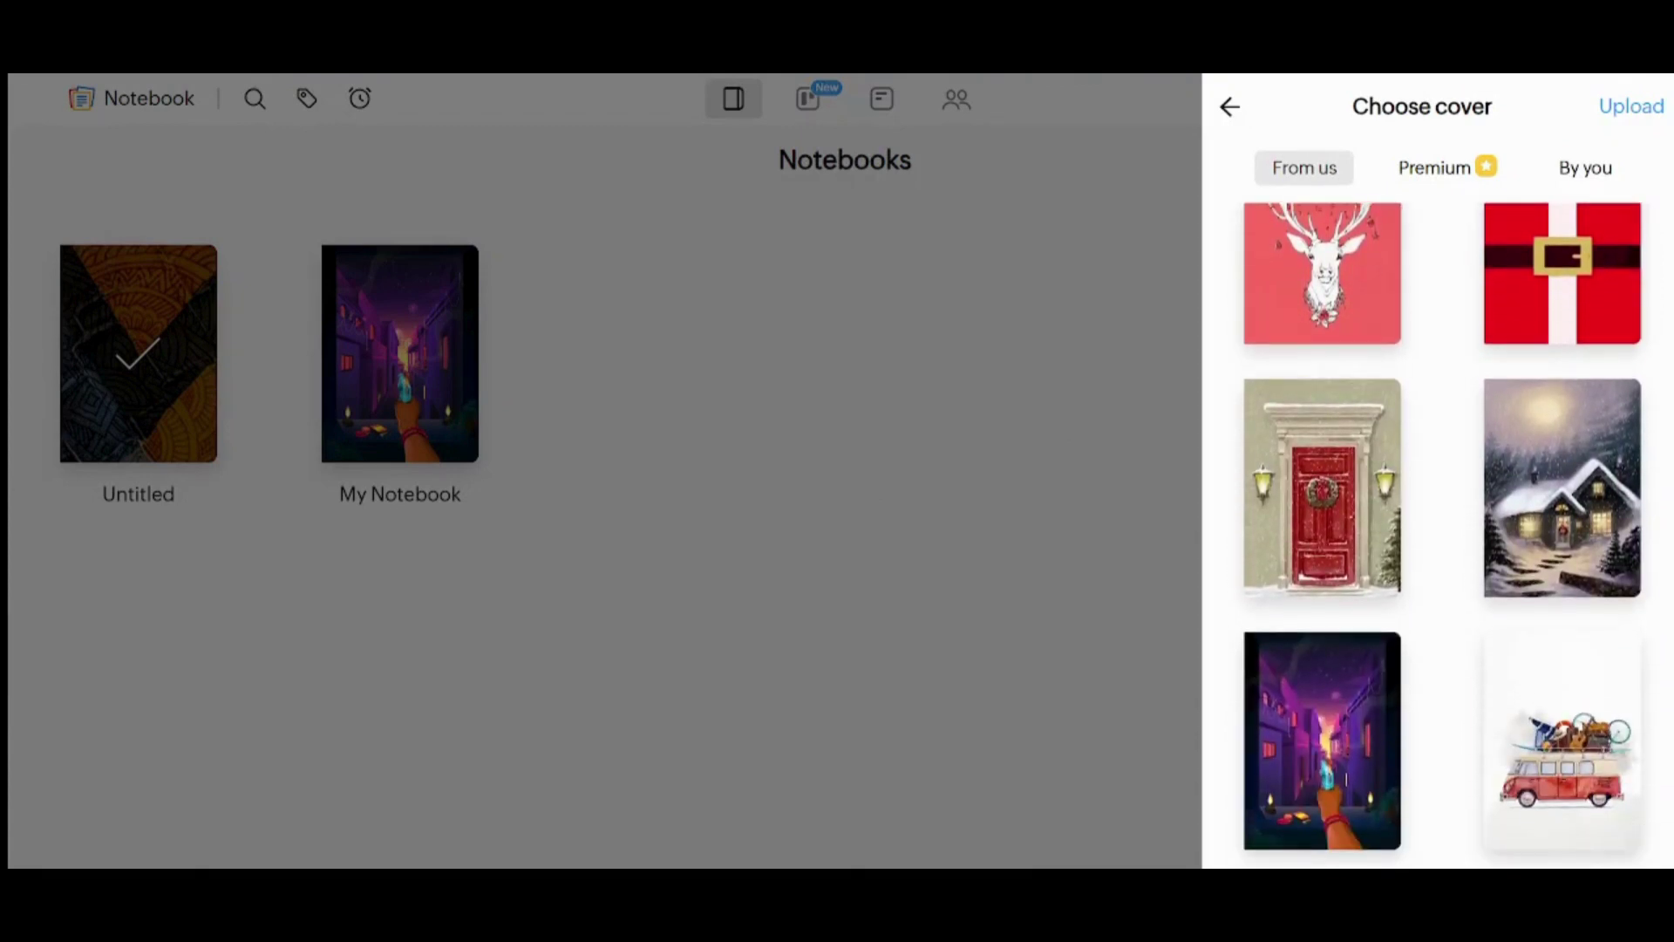
pyautogui.scroll(-13, 1442, 535)
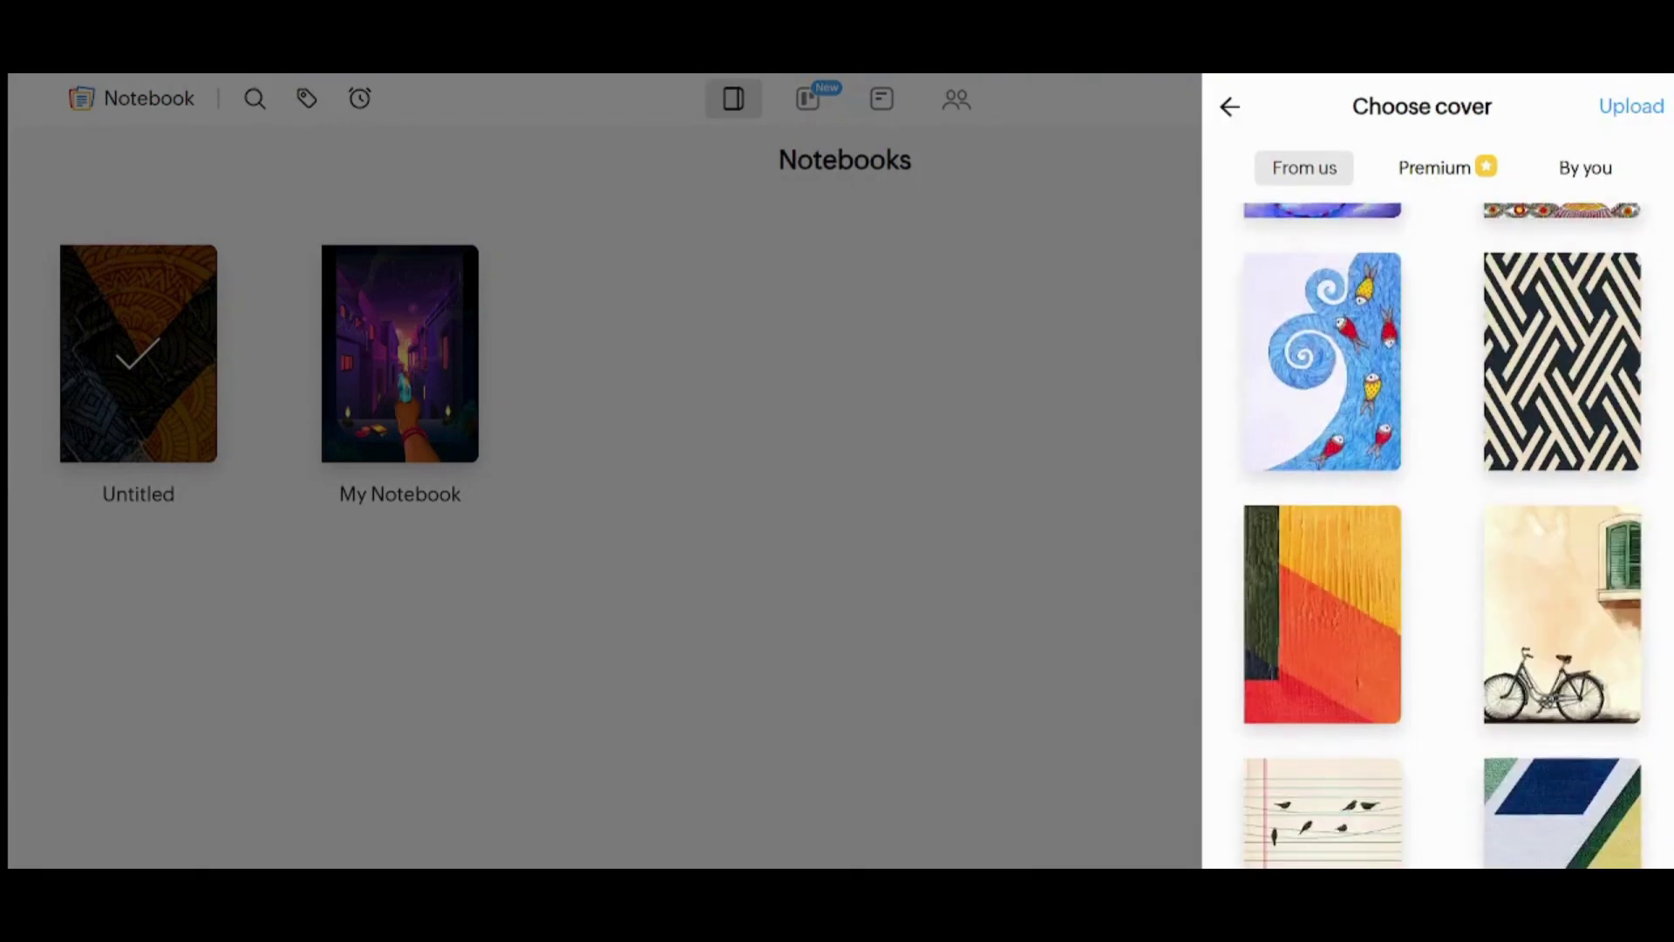
pyautogui.scroll(-4, 1442, 535)
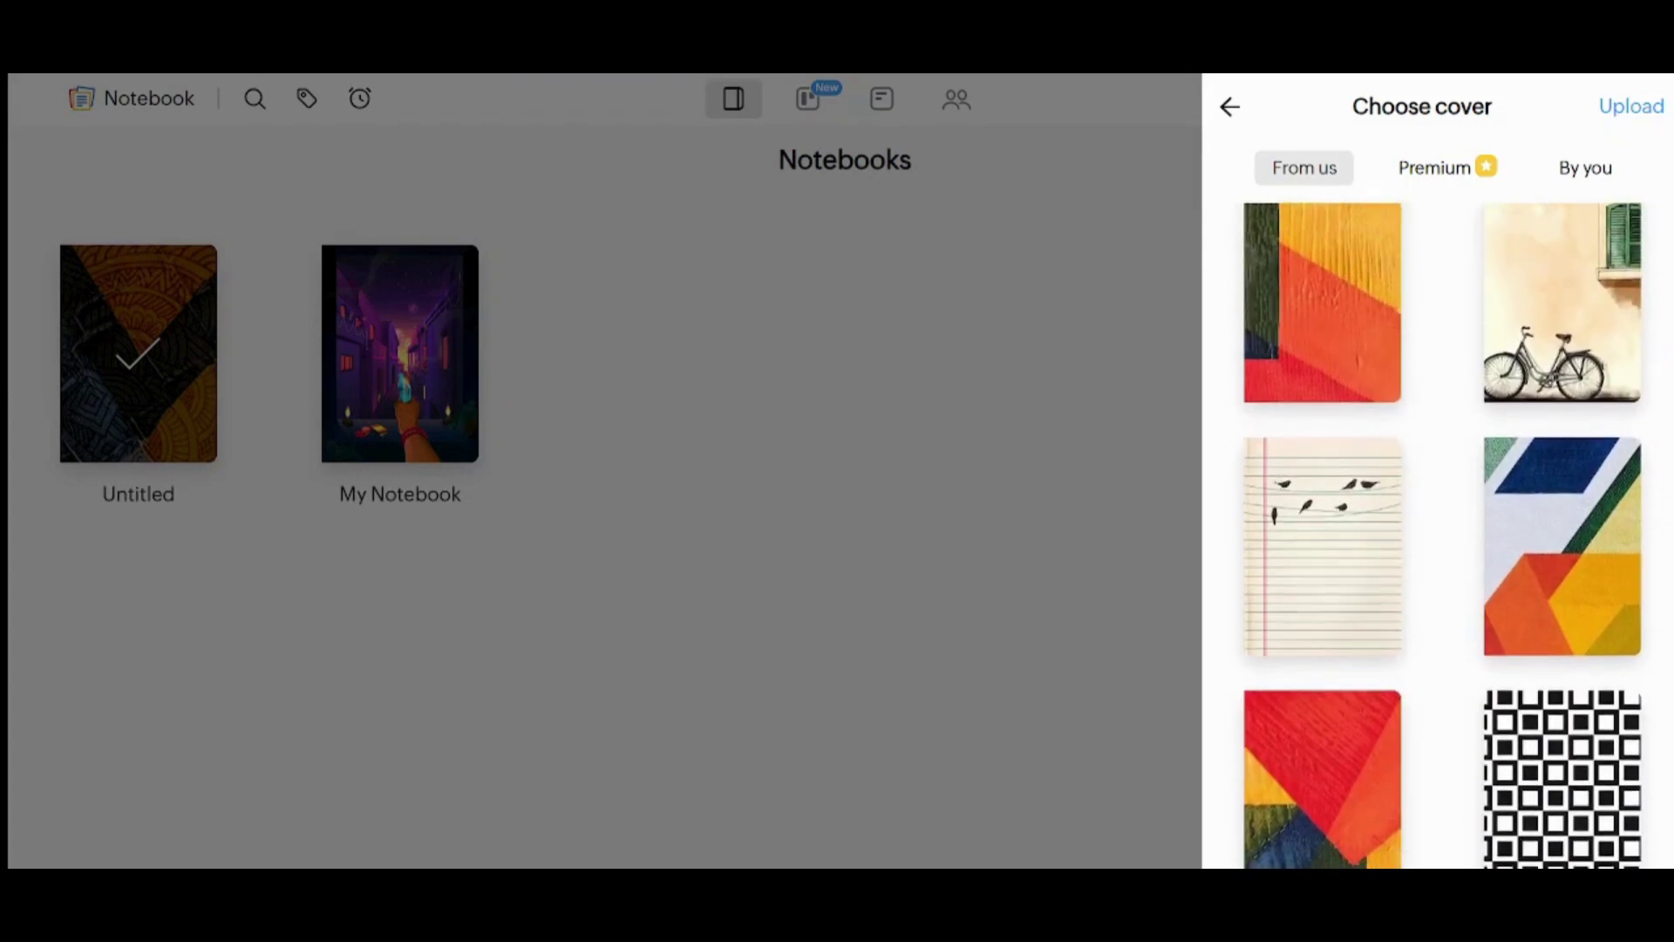
pyautogui.scroll(-9, 1442, 535)
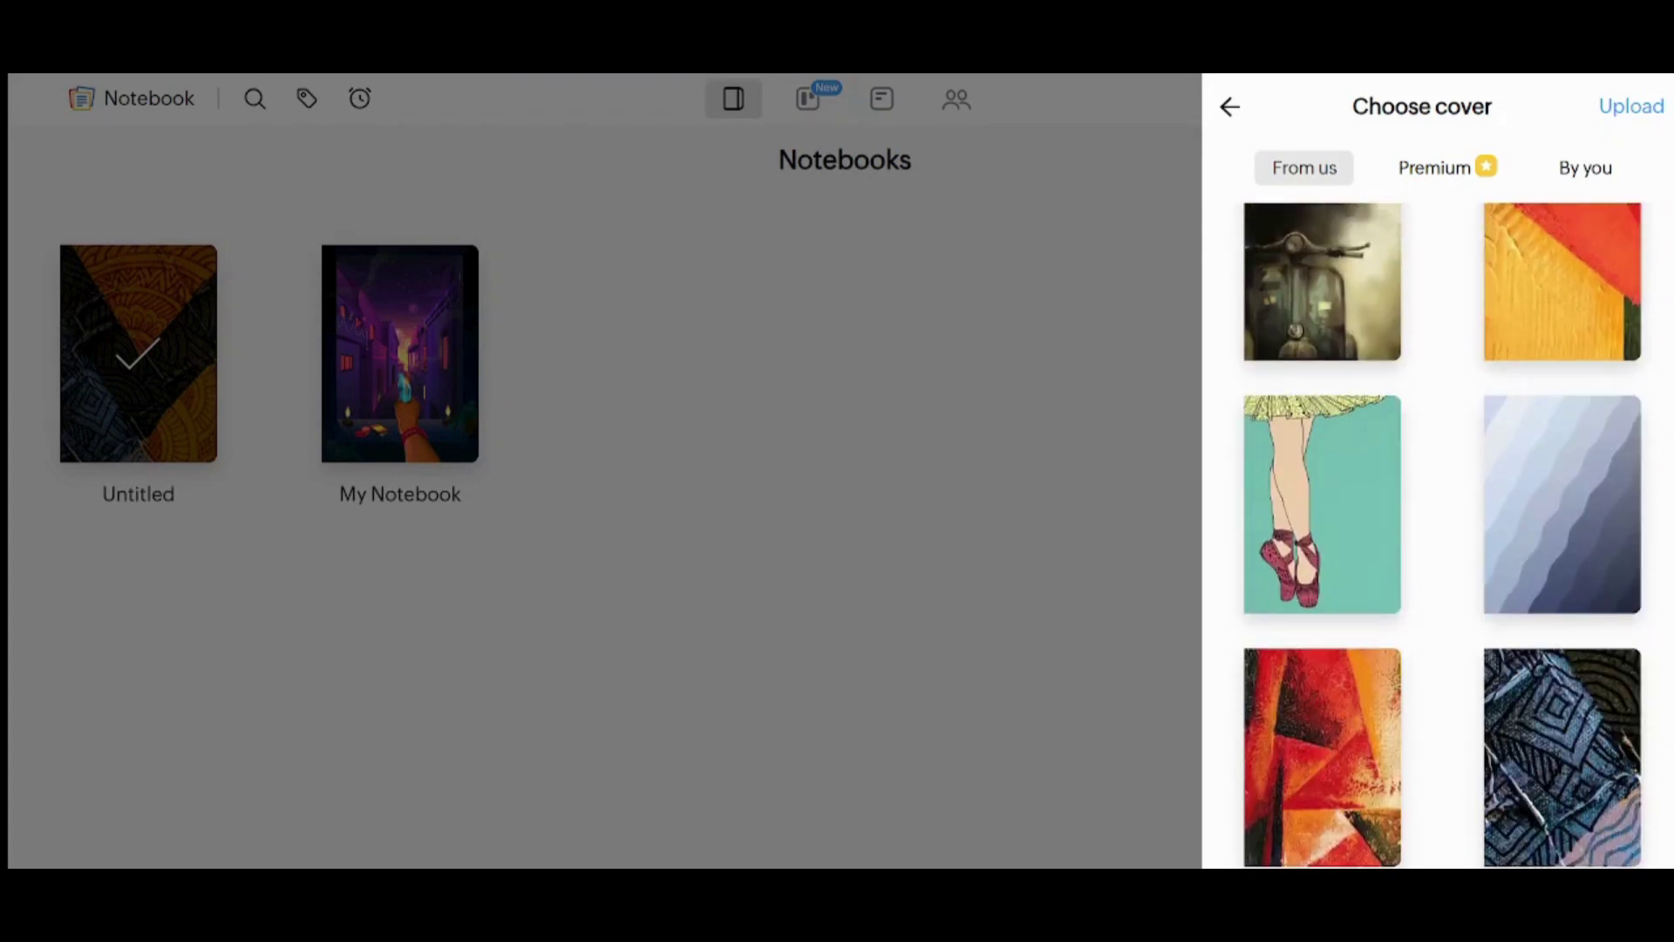
pyautogui.scroll(1, 1442, 535)
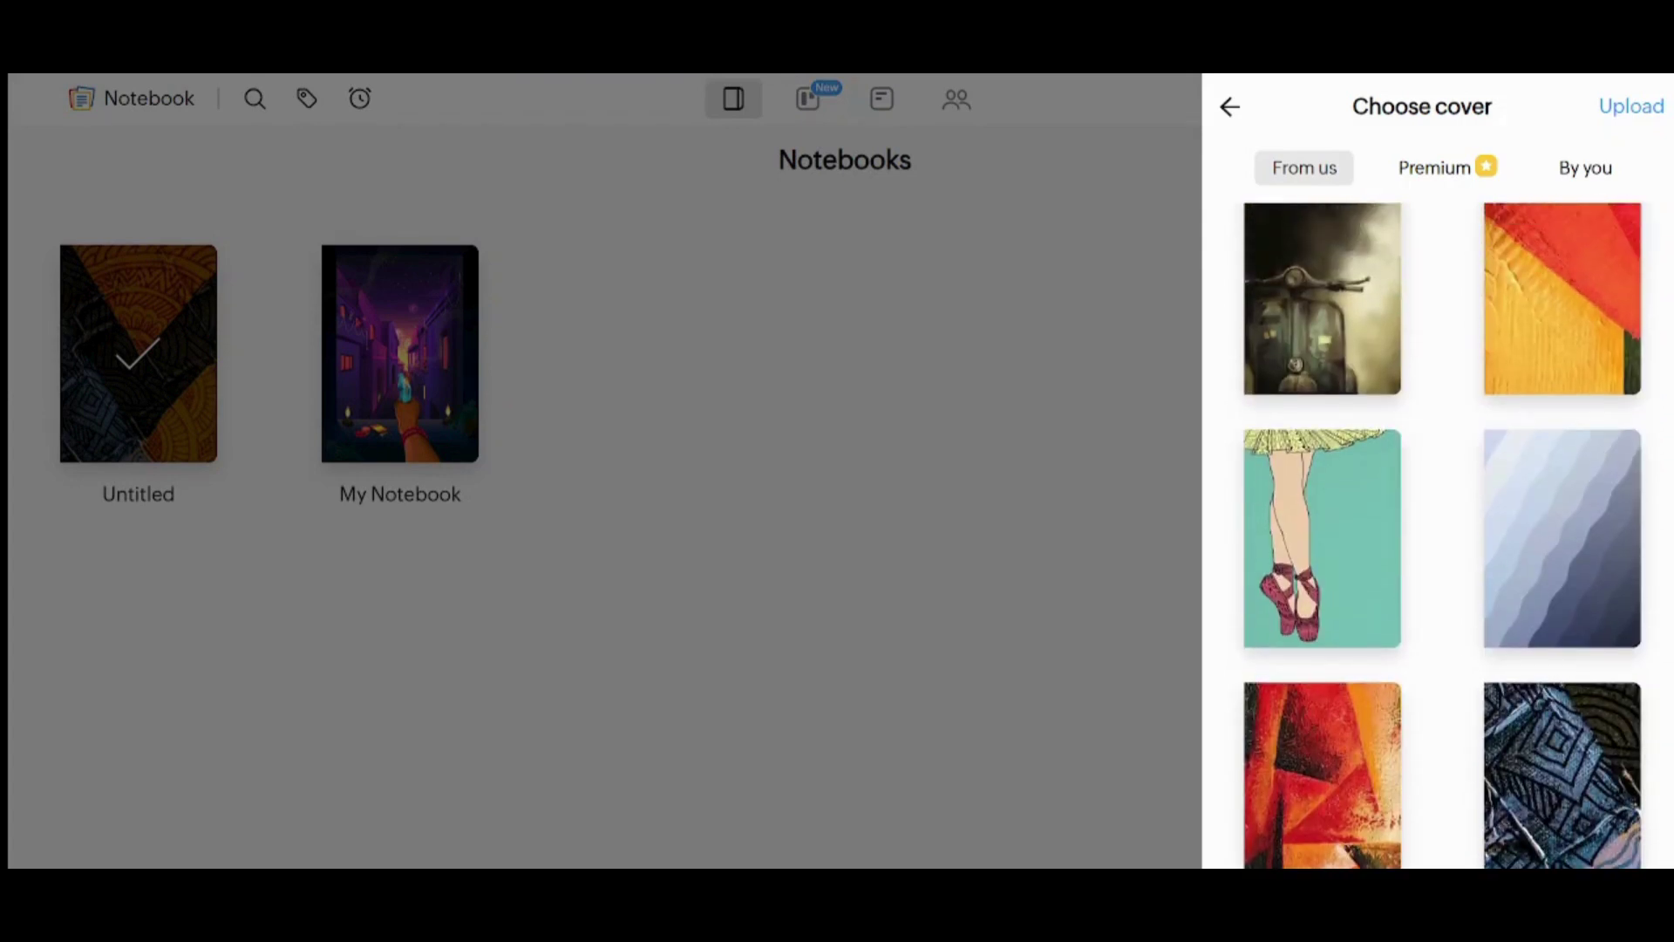
pyautogui.click(1329, 263)
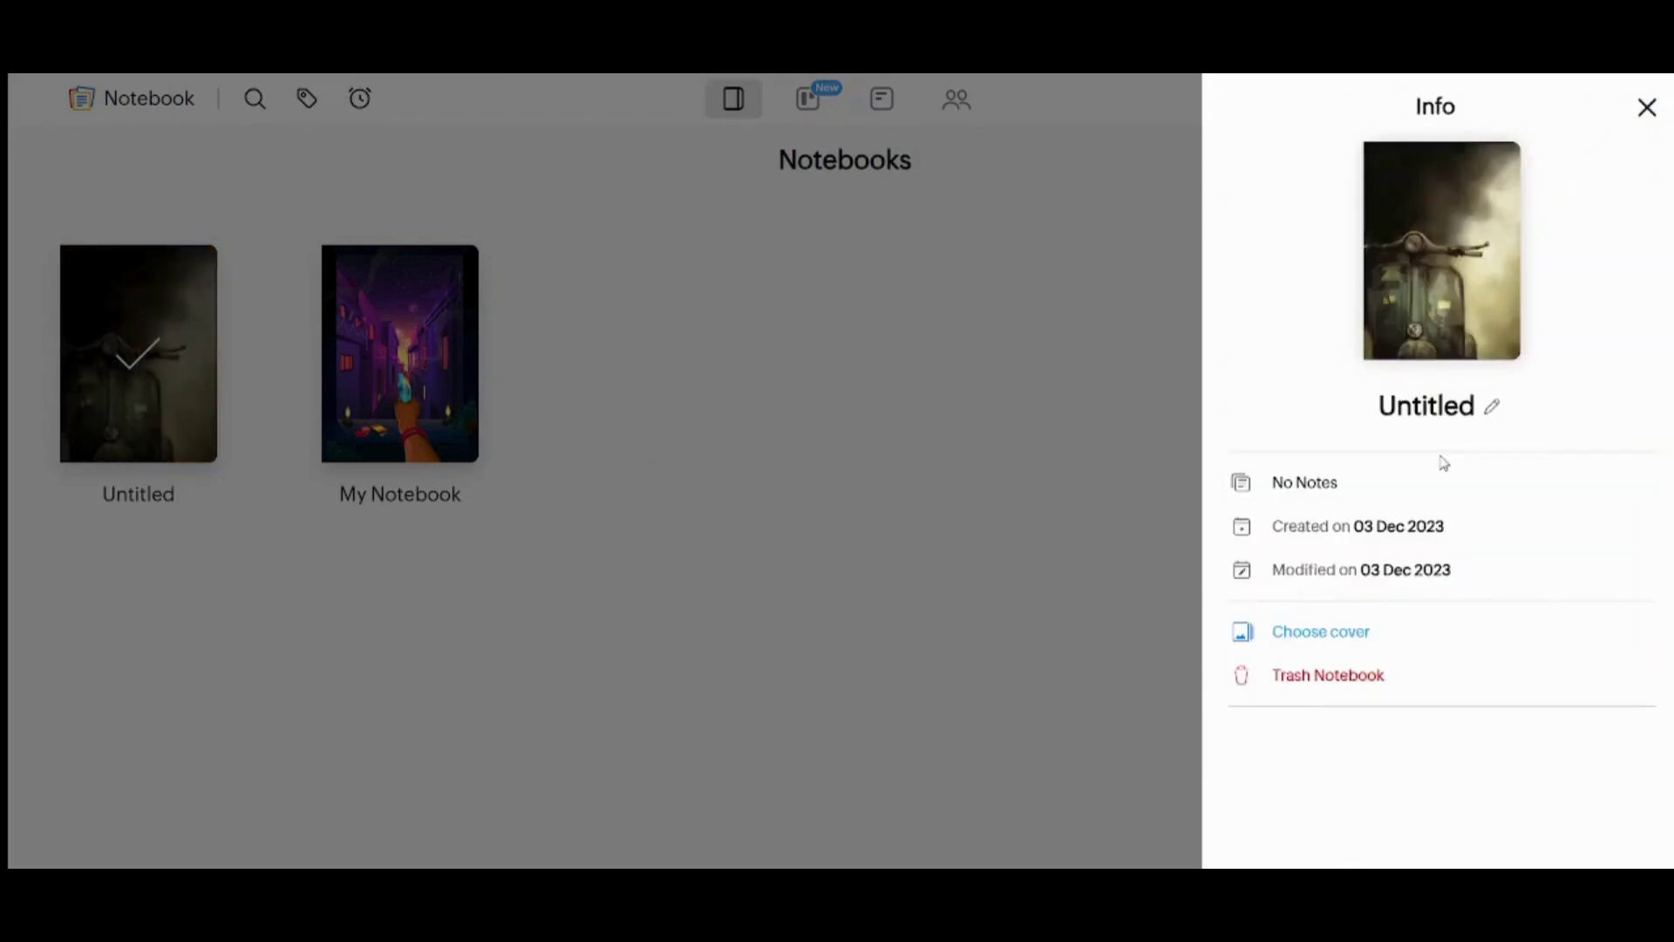
# Close the Info panel, then reopen the cover choices and leave them unchanged
pyautogui.click(1646, 108)
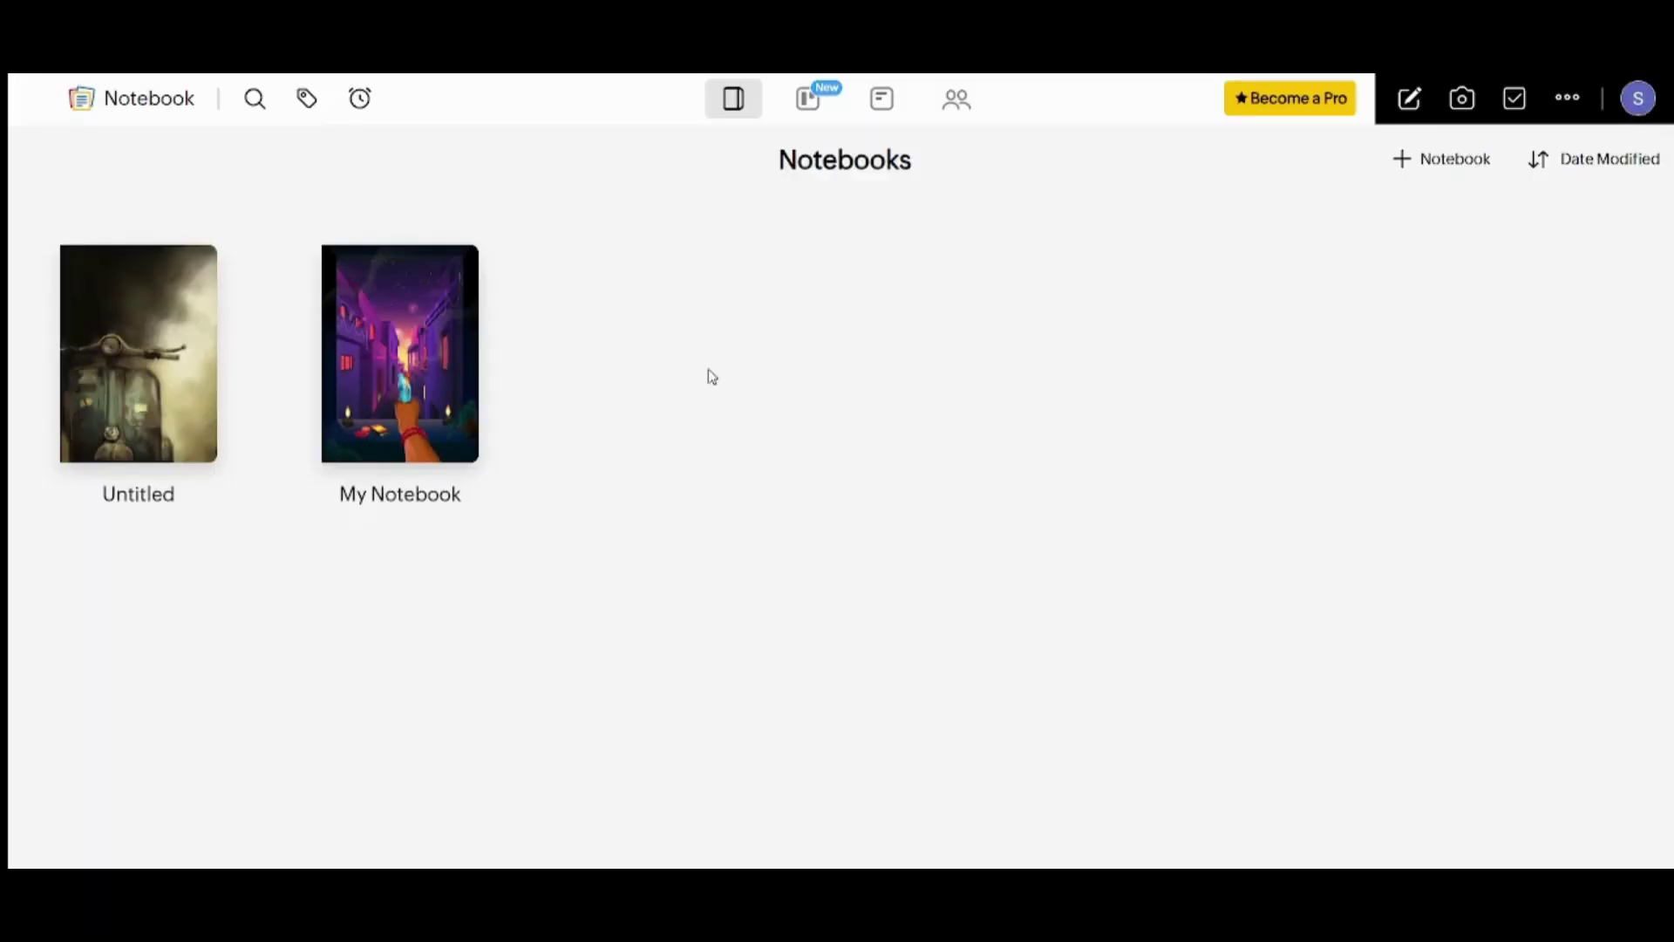
pyautogui.click(195, 270)
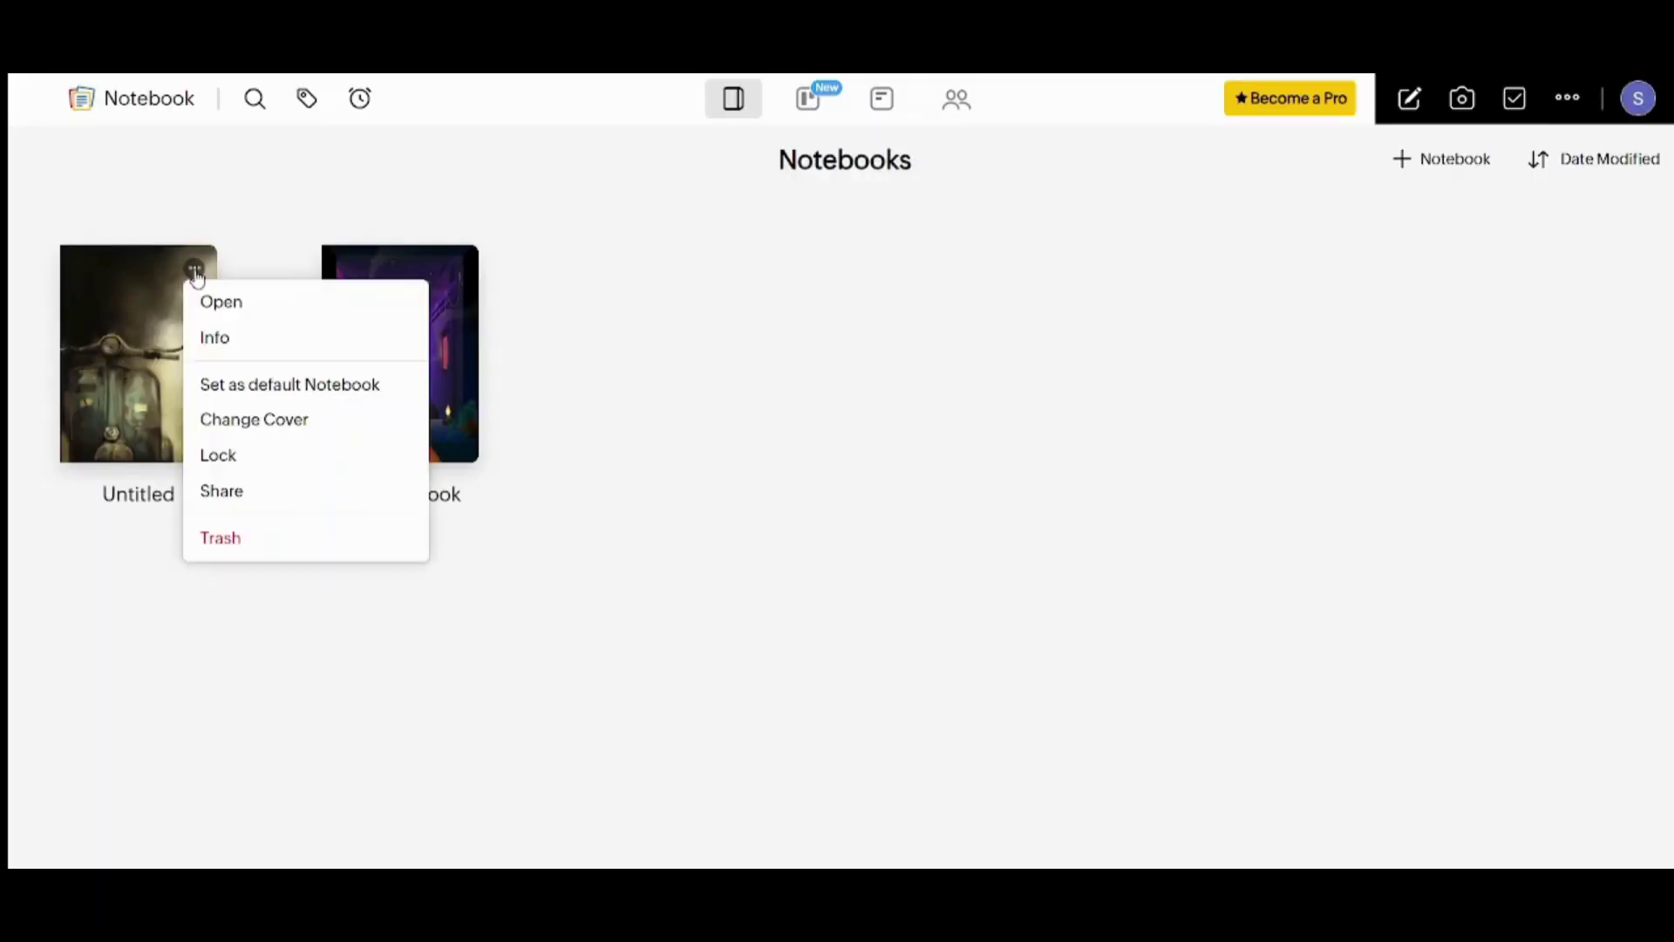
pyautogui.click(250, 419)
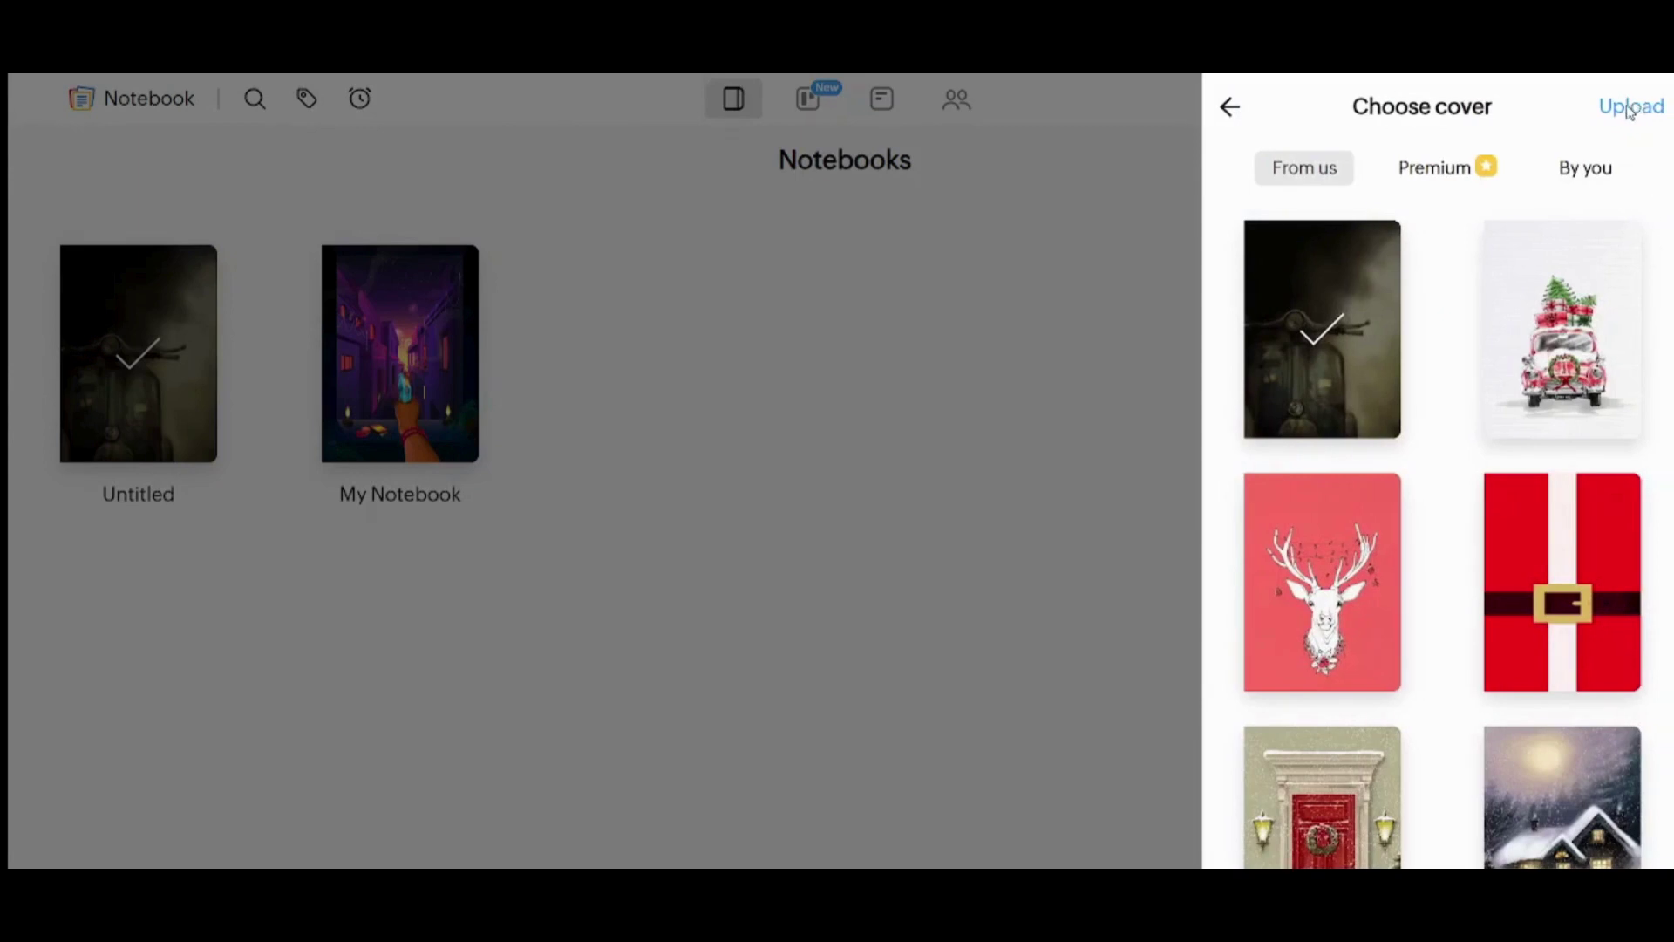
pyautogui.click(235, 538)
# In the Untitled notebook, save 'From small beginnings come great things.' as an orange text card
pyautogui.click(119, 342)
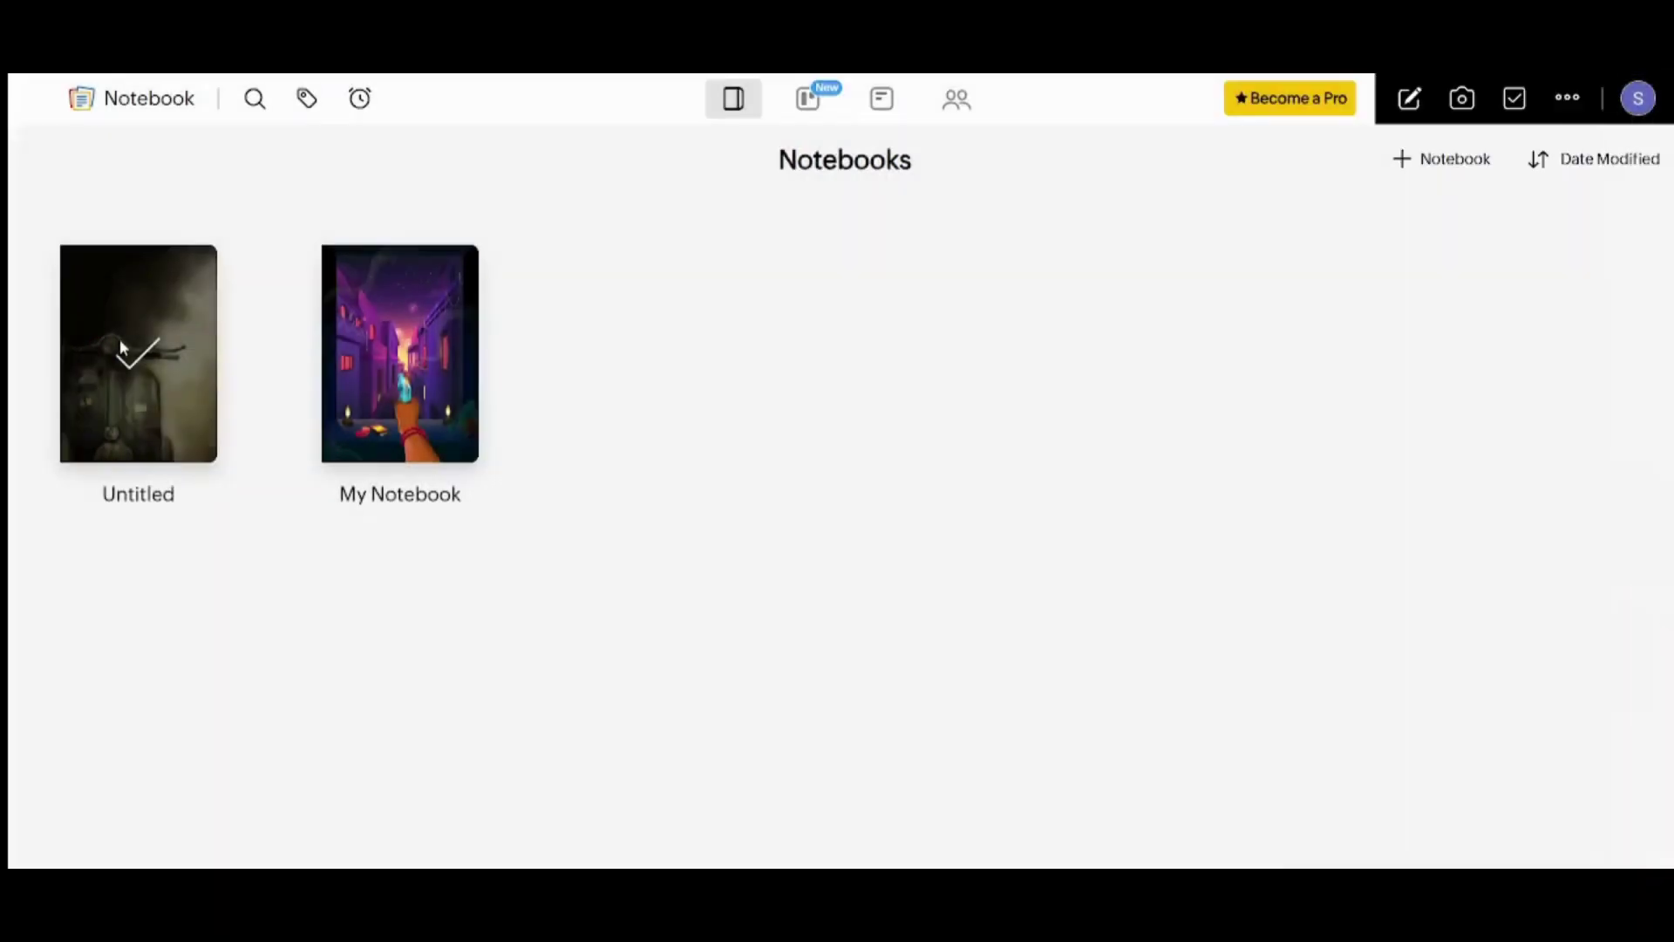
pyautogui.click(161, 324)
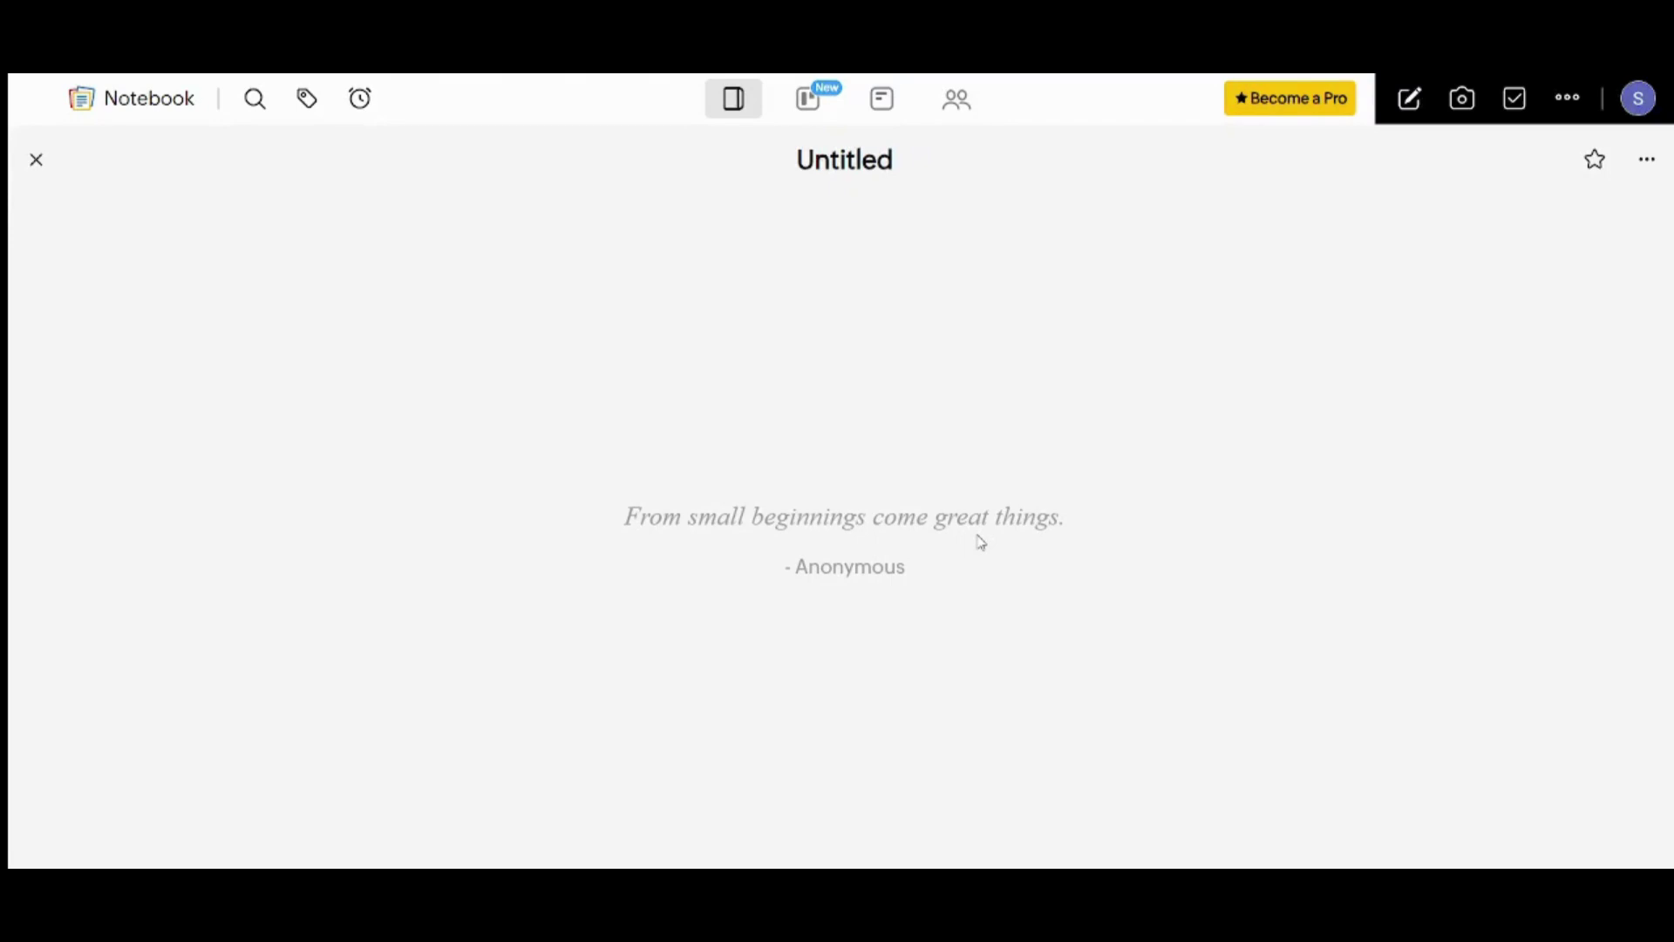
pyautogui.moveTo(900, 518)
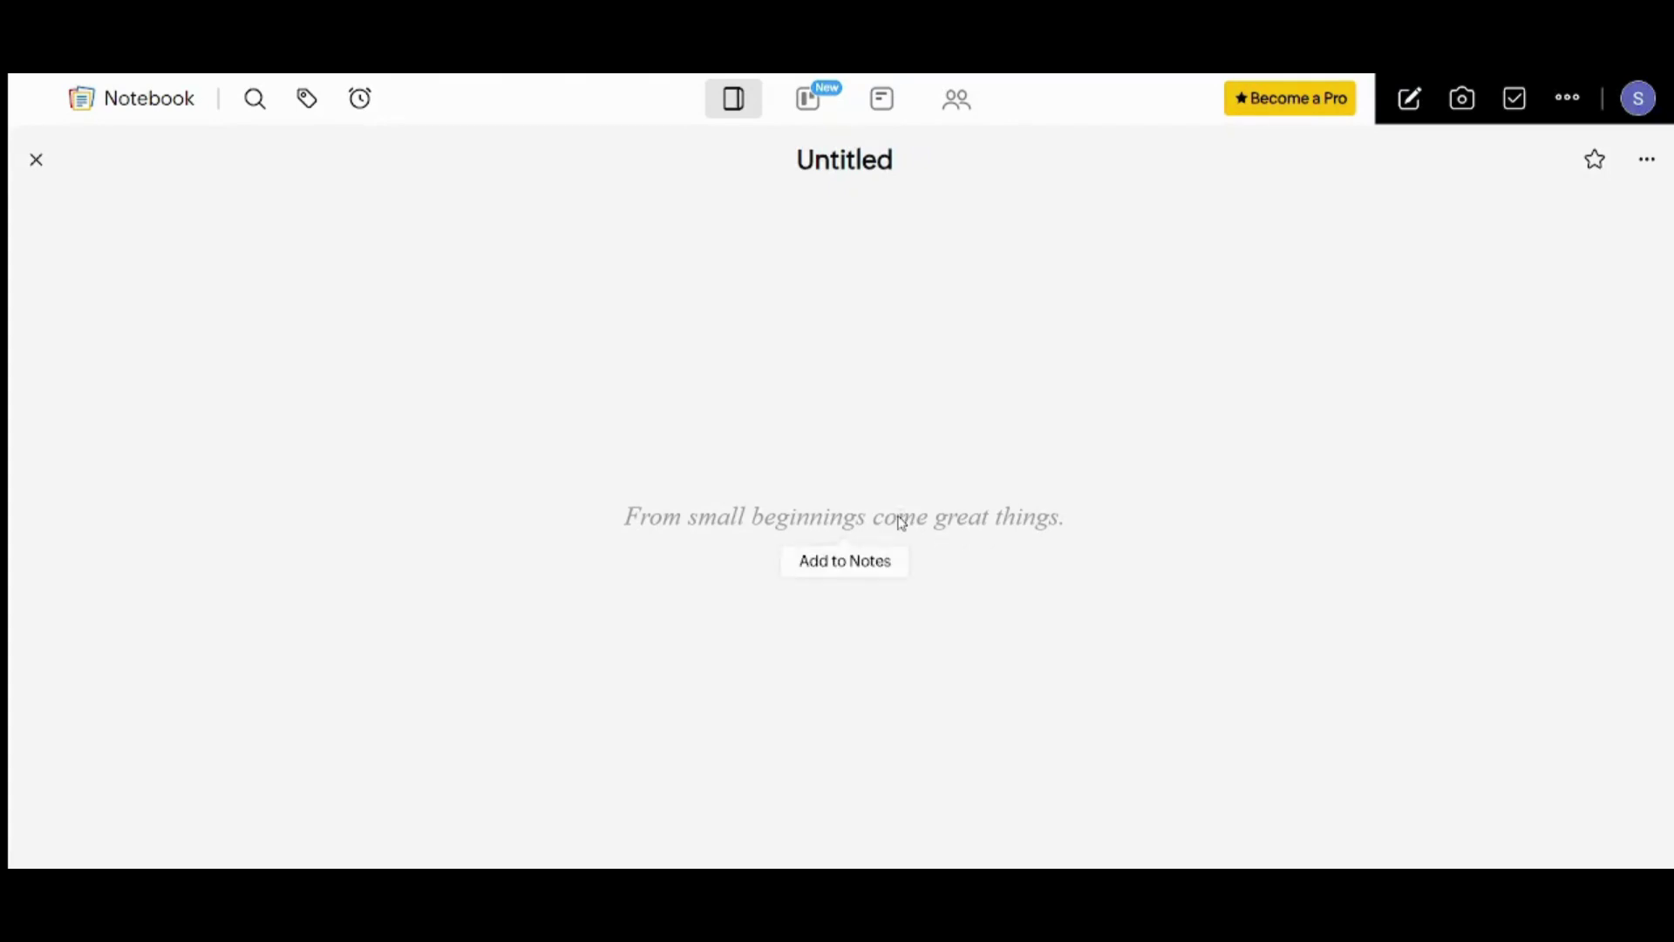
pyautogui.click(874, 557)
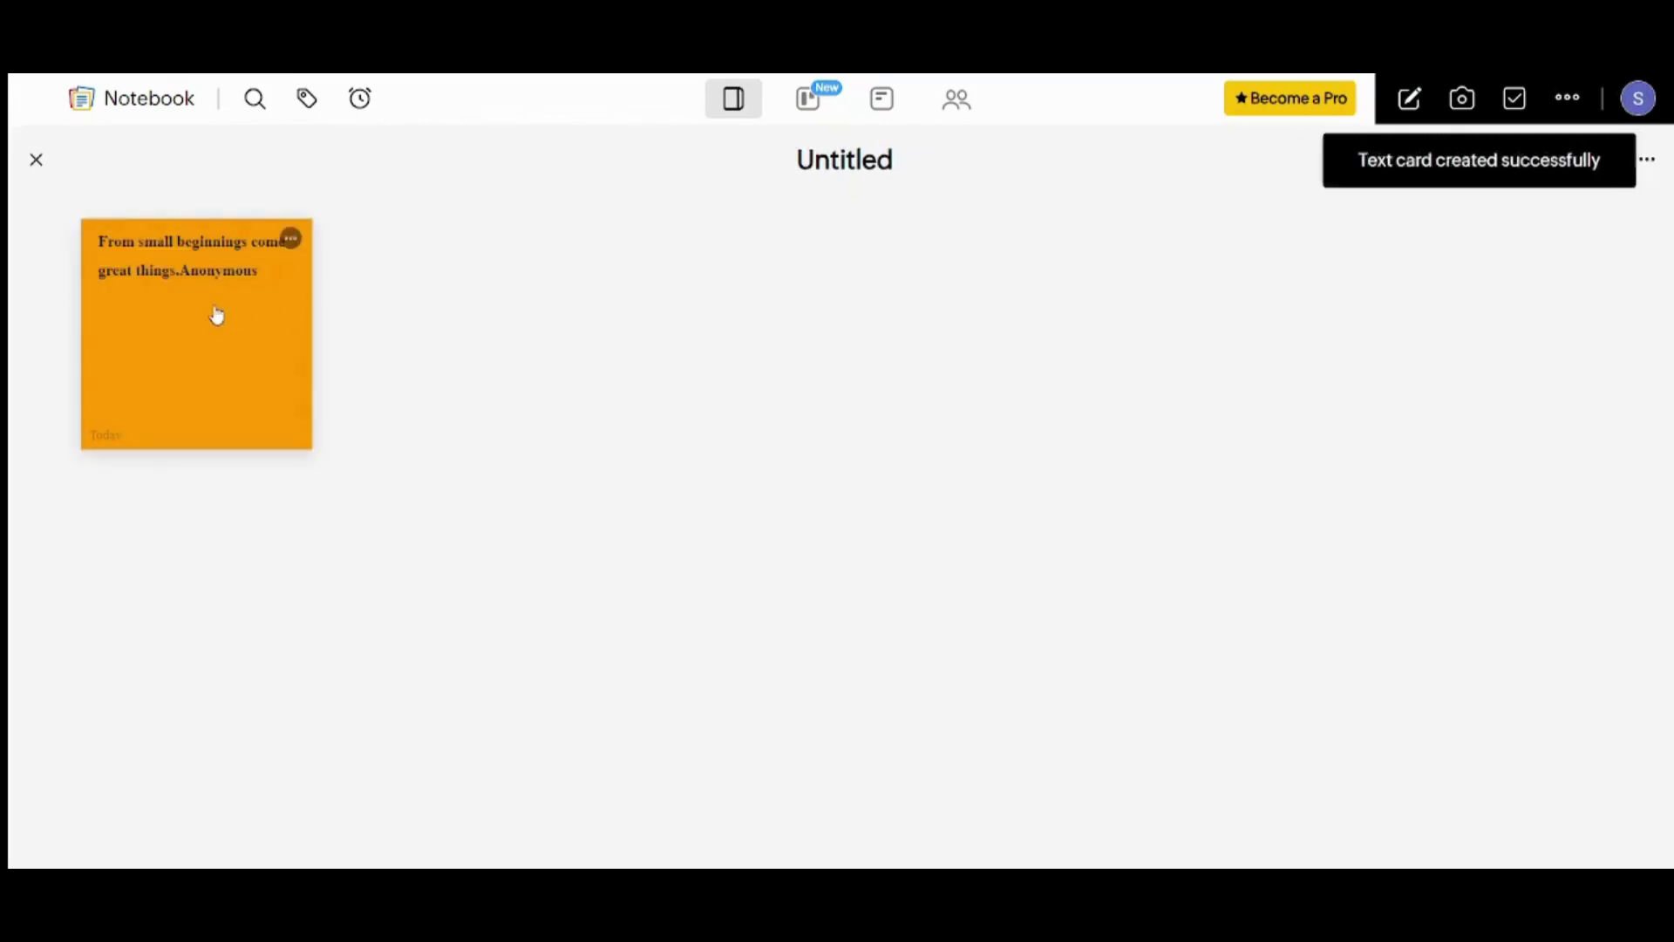
# Format the first quote line in the card as a blockquote
pyautogui.click(241, 327)
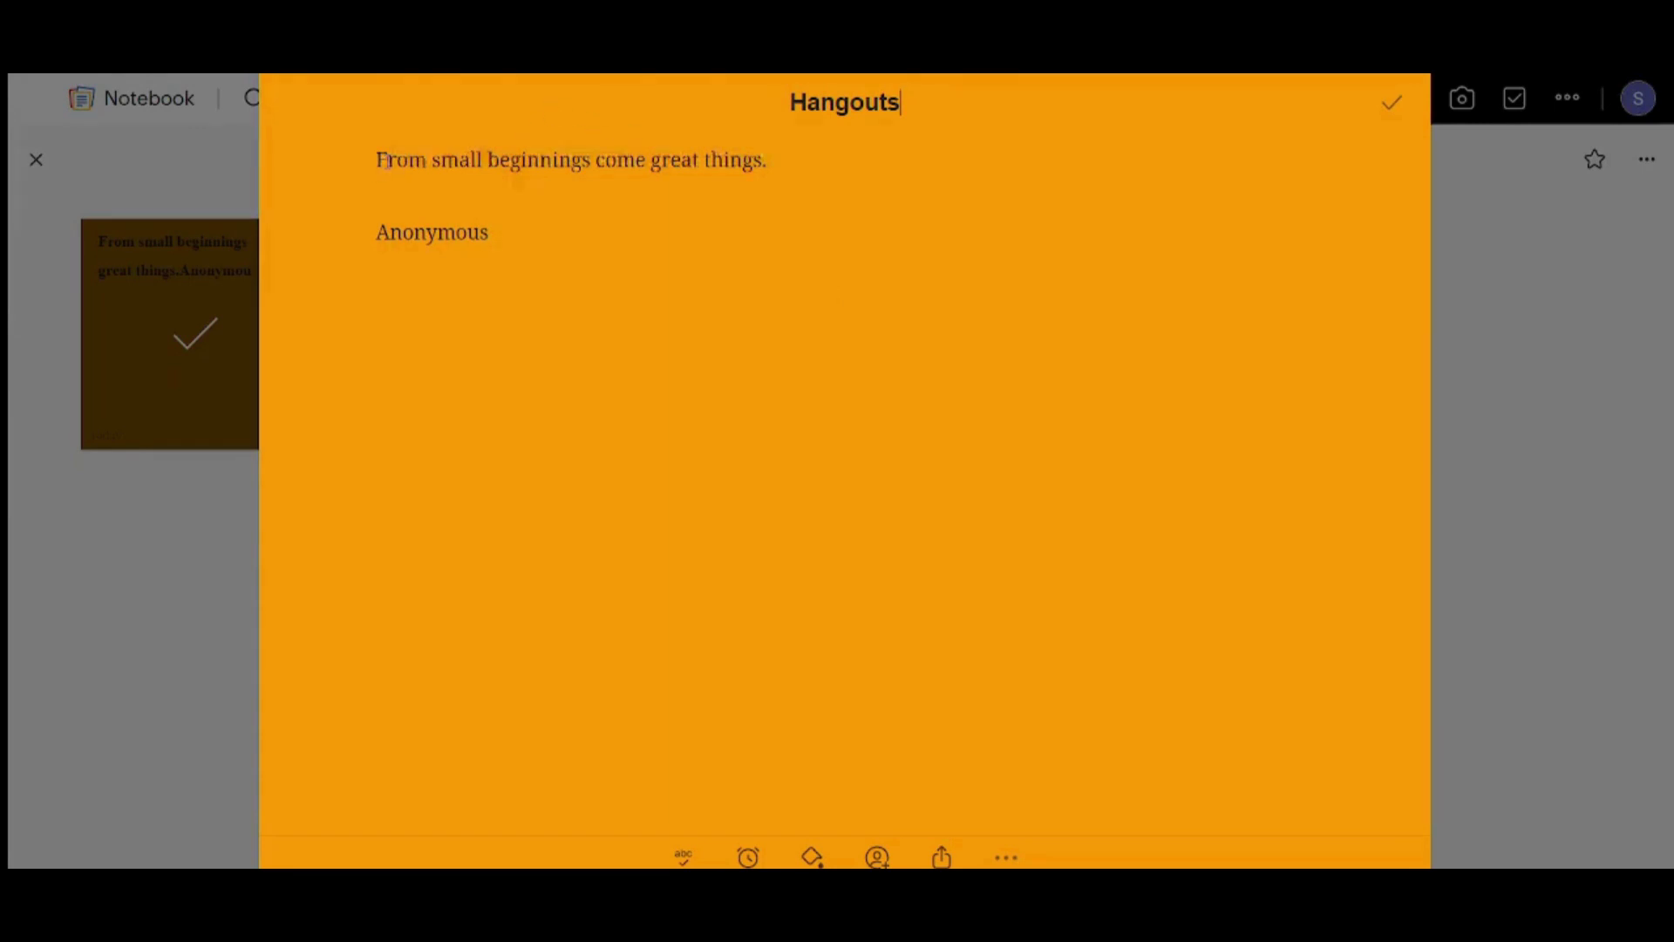
pyautogui.moveTo(388, 160); pyautogui.dragTo(766, 214)
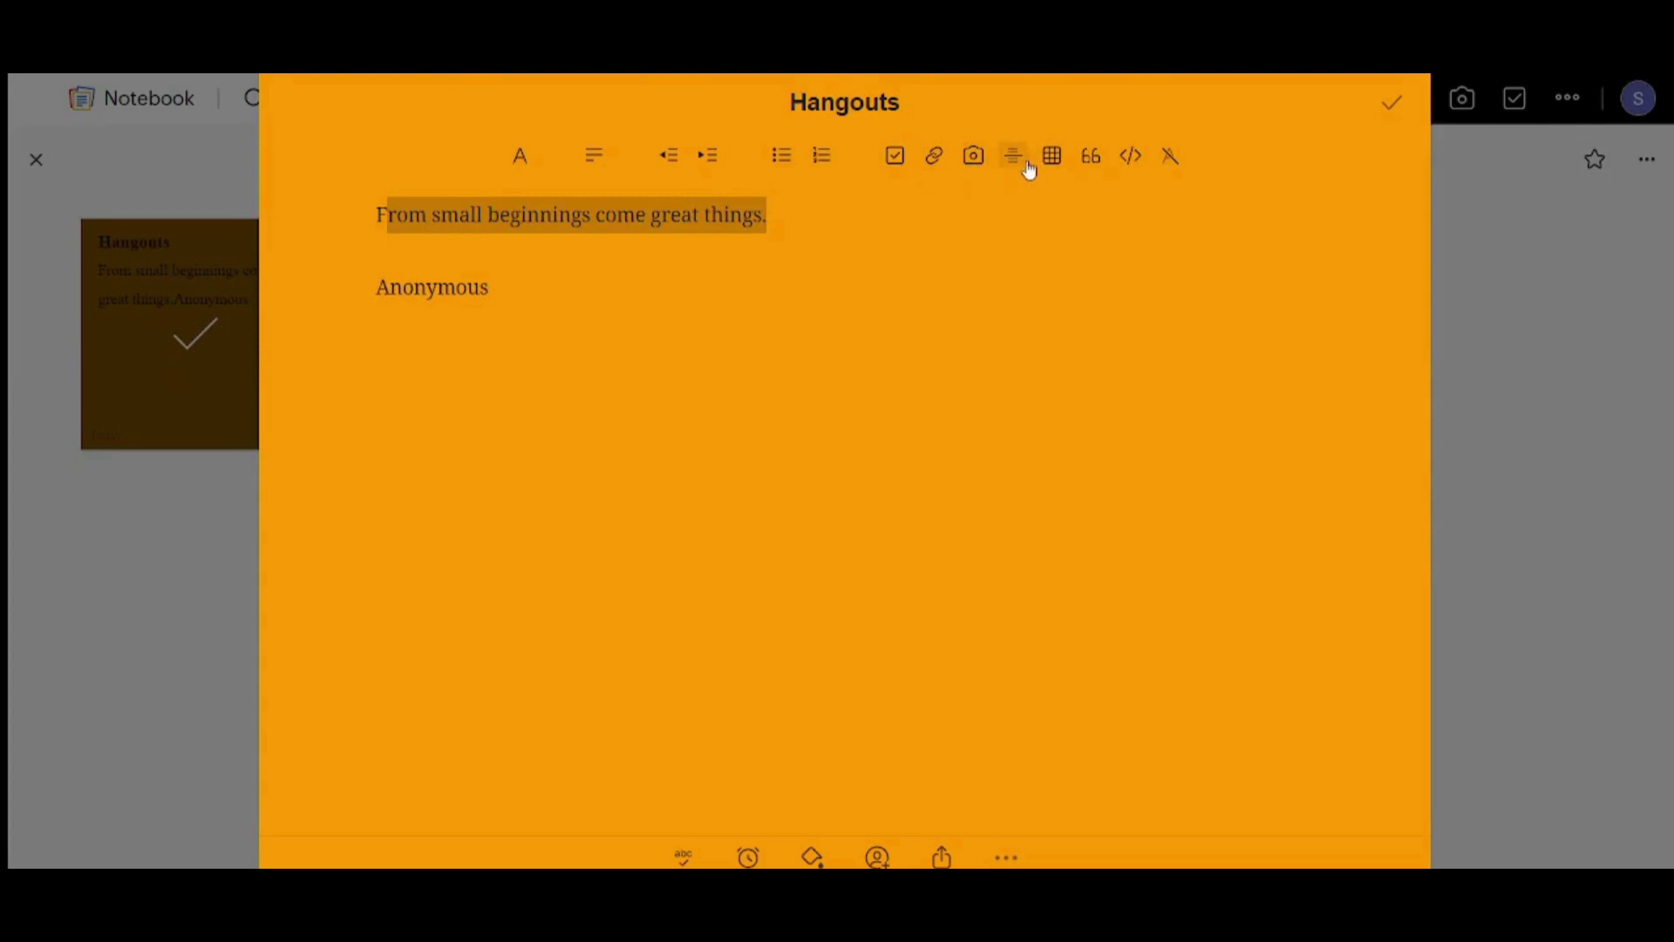
pyautogui.click(1086, 165)
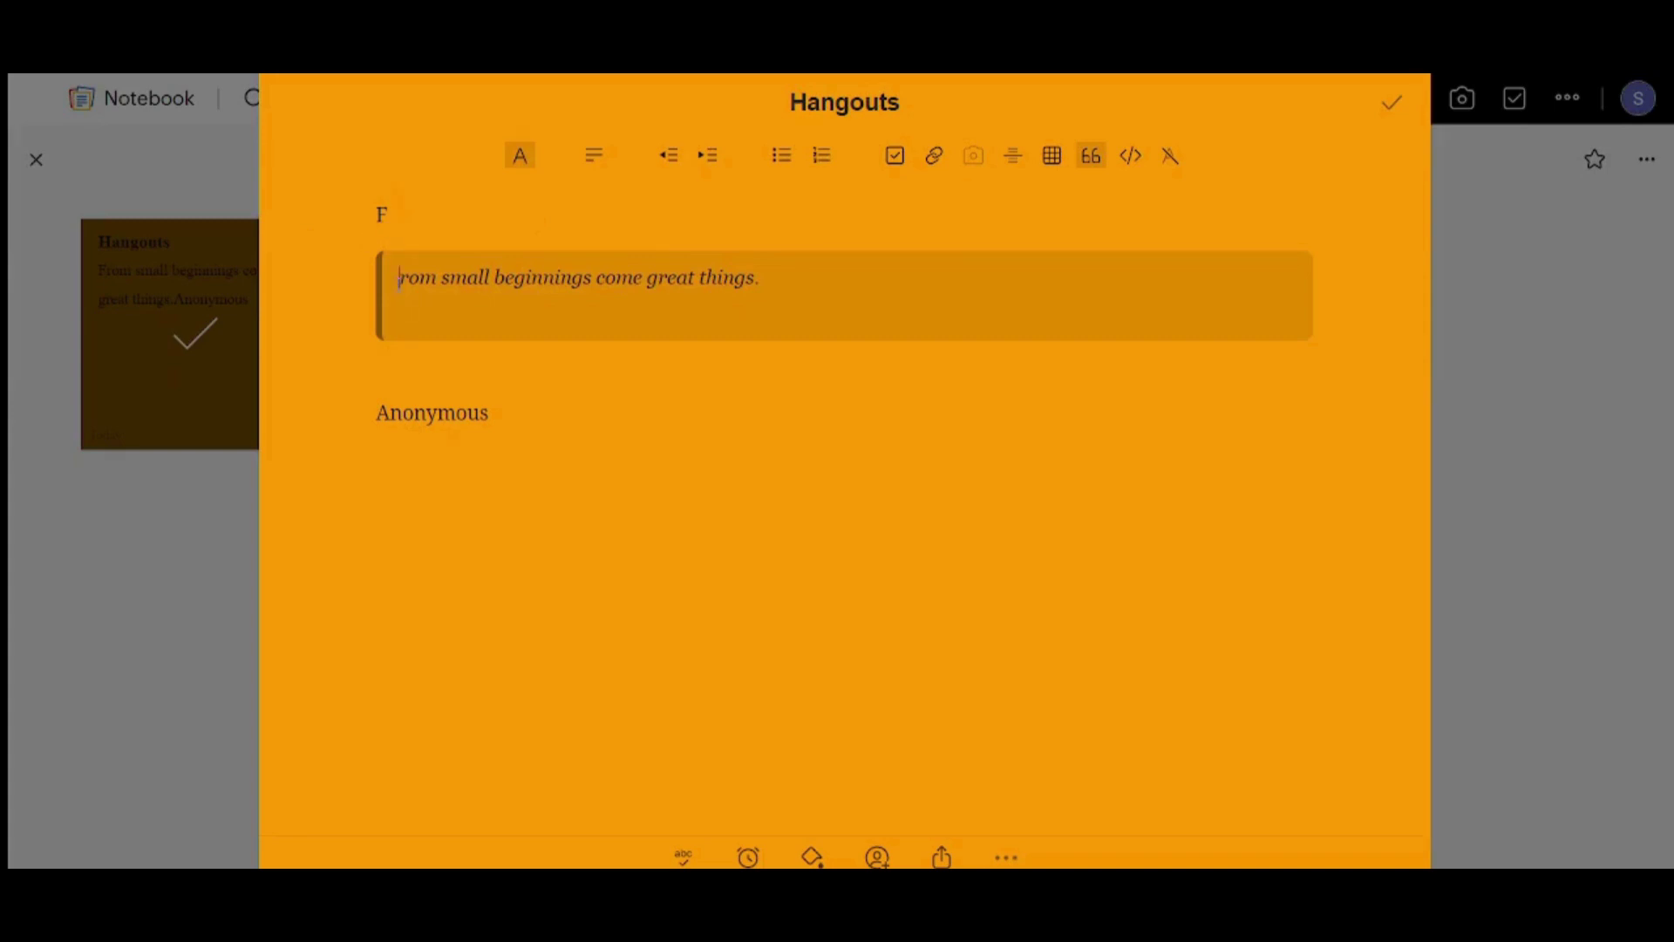
# Delete the stray F above the blockquote, keeping the quote inside the block
pyautogui.write('F')
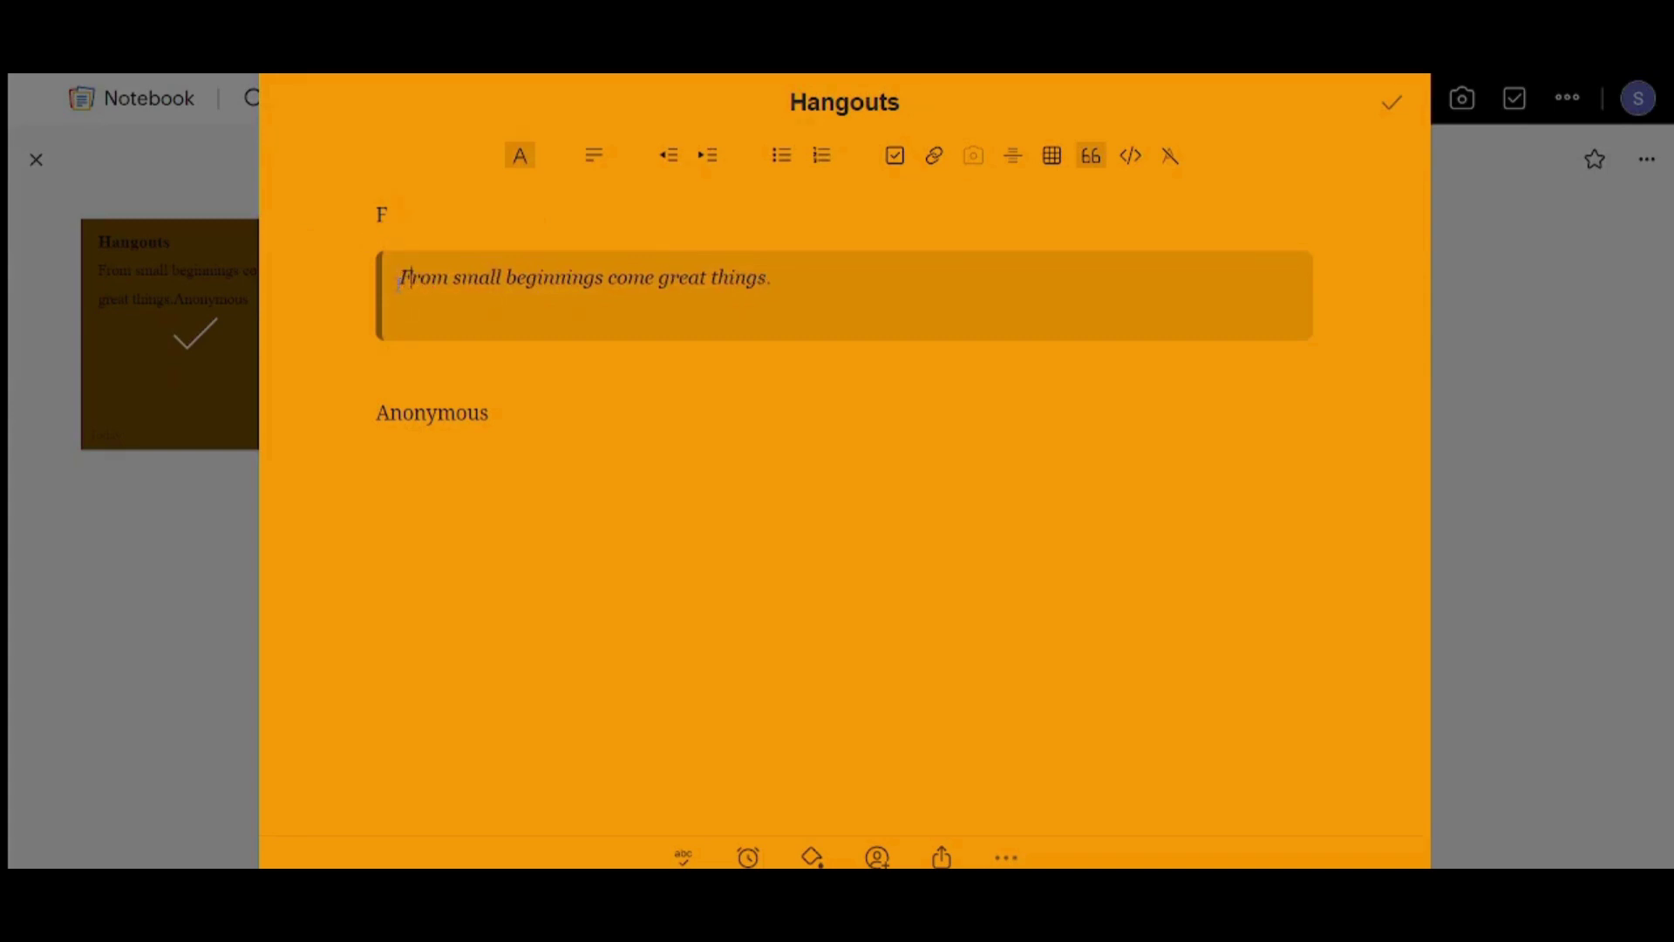
pyautogui.click(437, 209)
pyautogui.press('BackSpace')
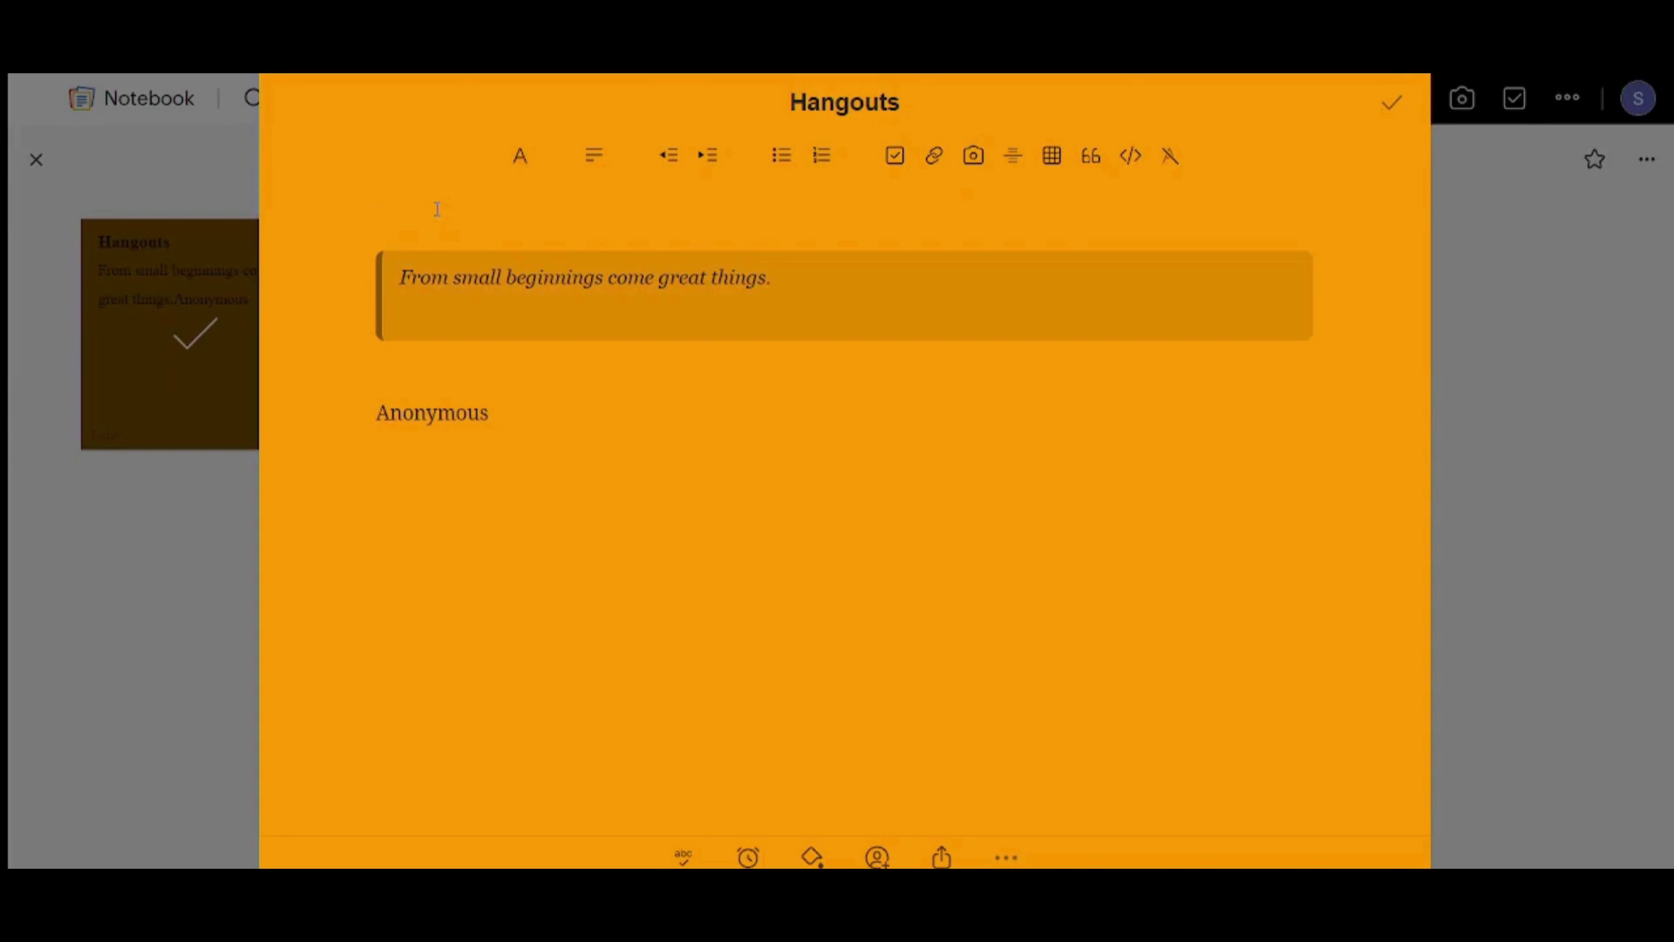
pyautogui.press('BackSpace')
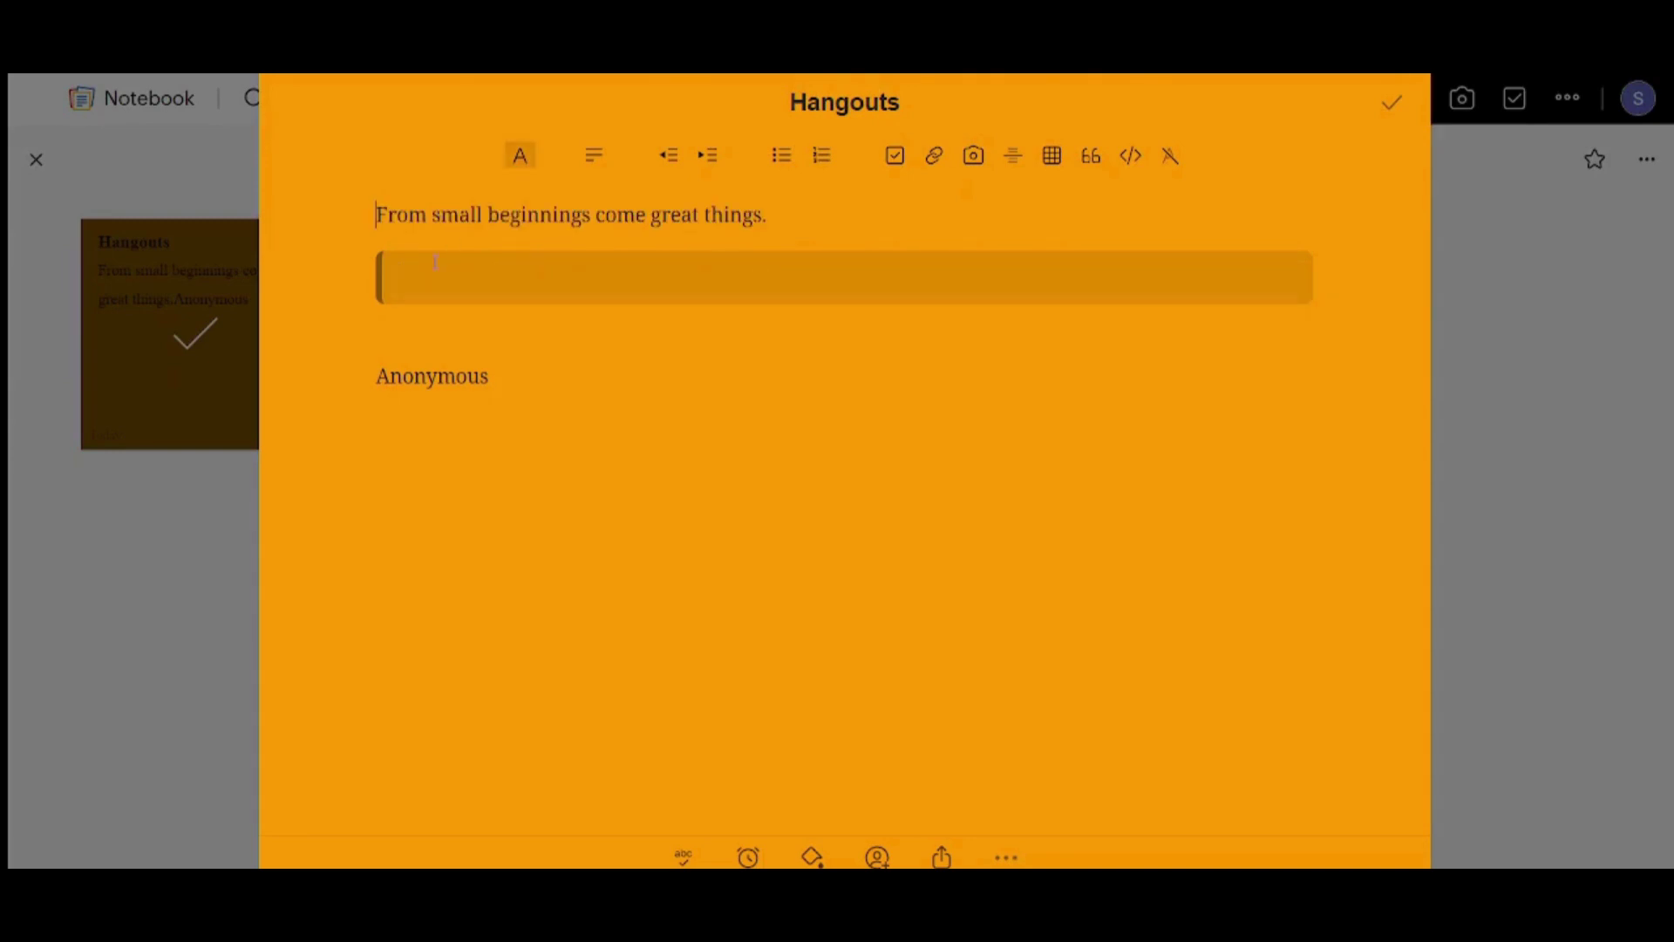
pyautogui.hotkey('ctrl', 'z')
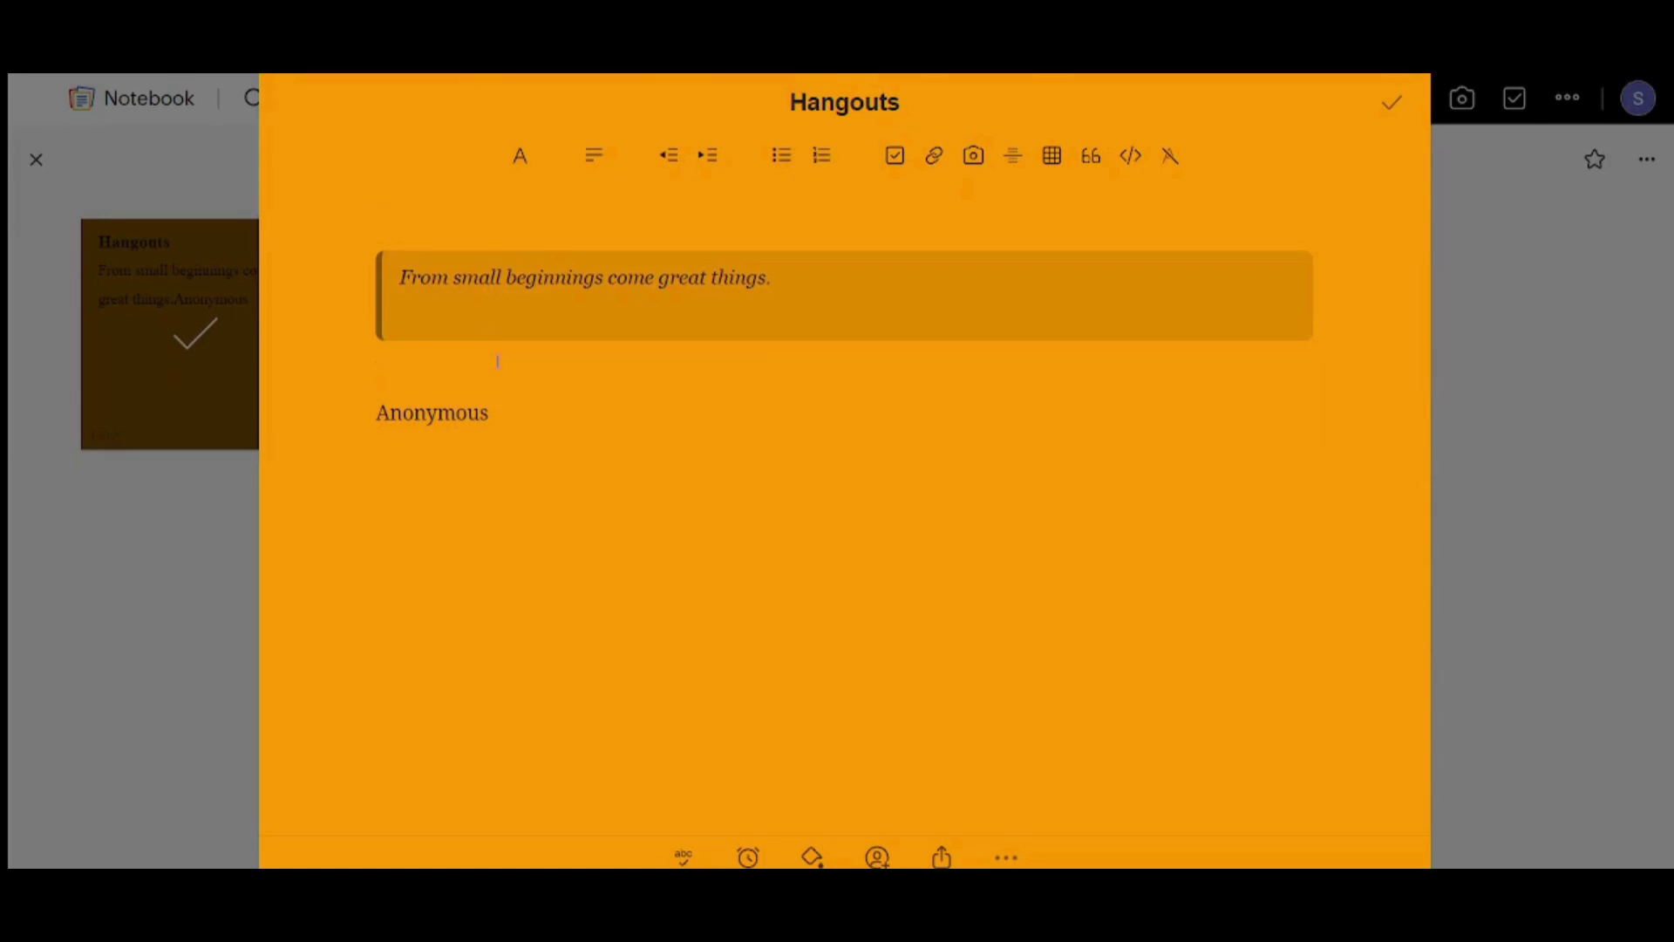
# Insert the sunset oil pump-jack photo into the Hangouts note
pyautogui.click(972, 173)
pyautogui.click(336, 594)
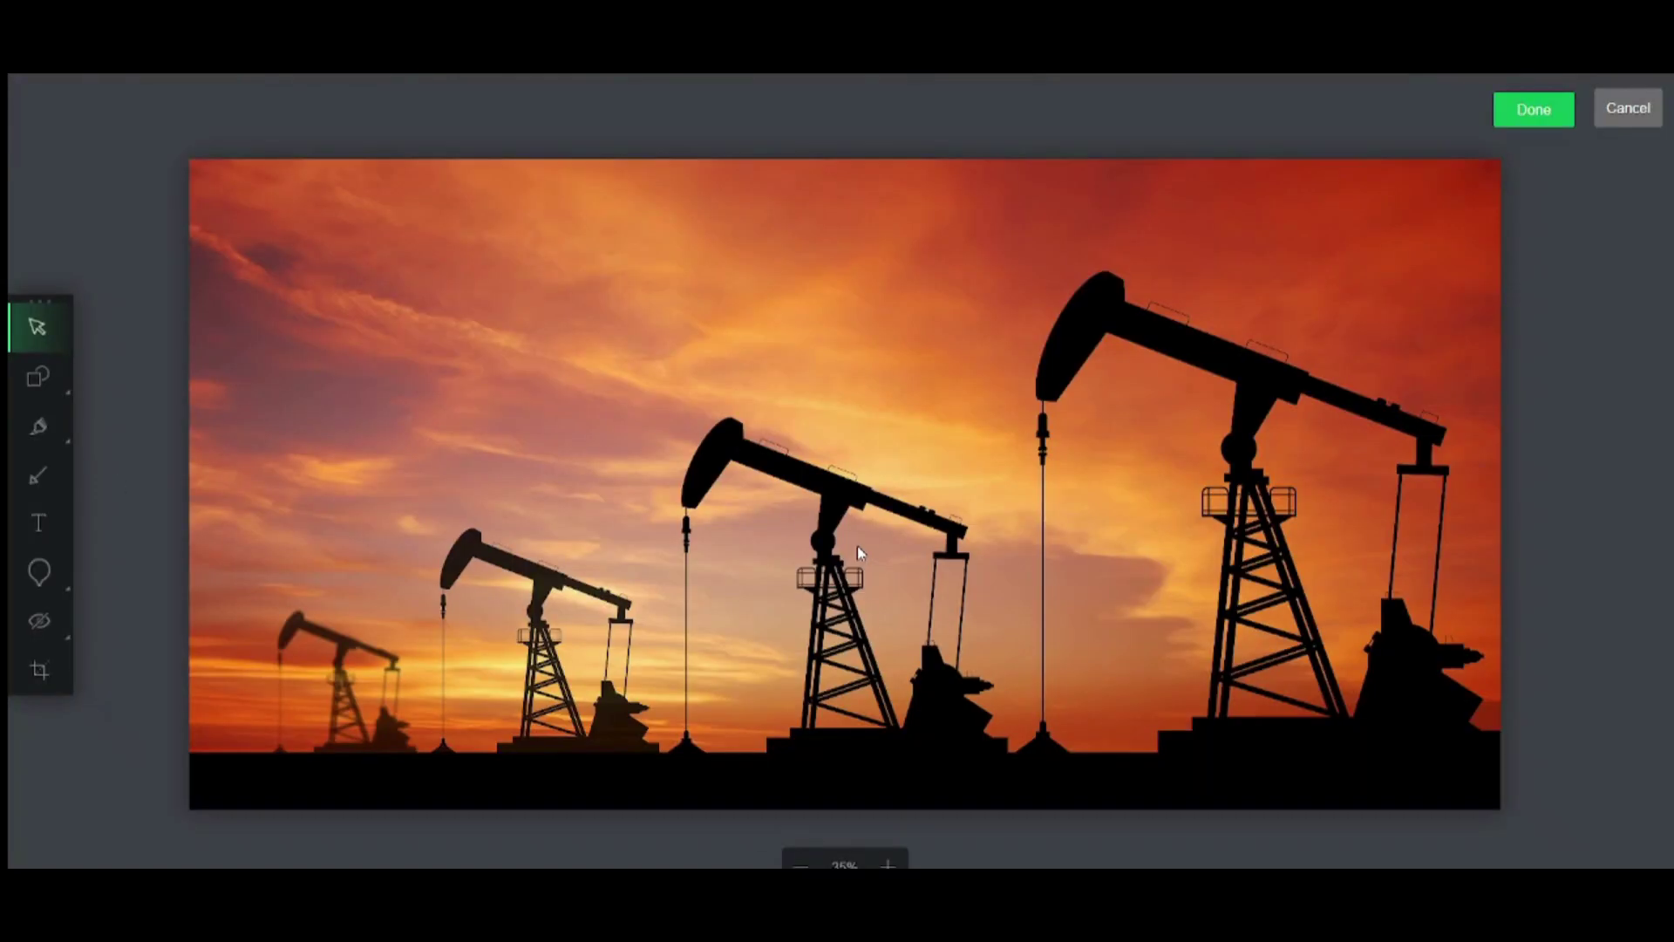
# Draw a red rectangle around the largest pump jack
pyautogui.click(39, 377)
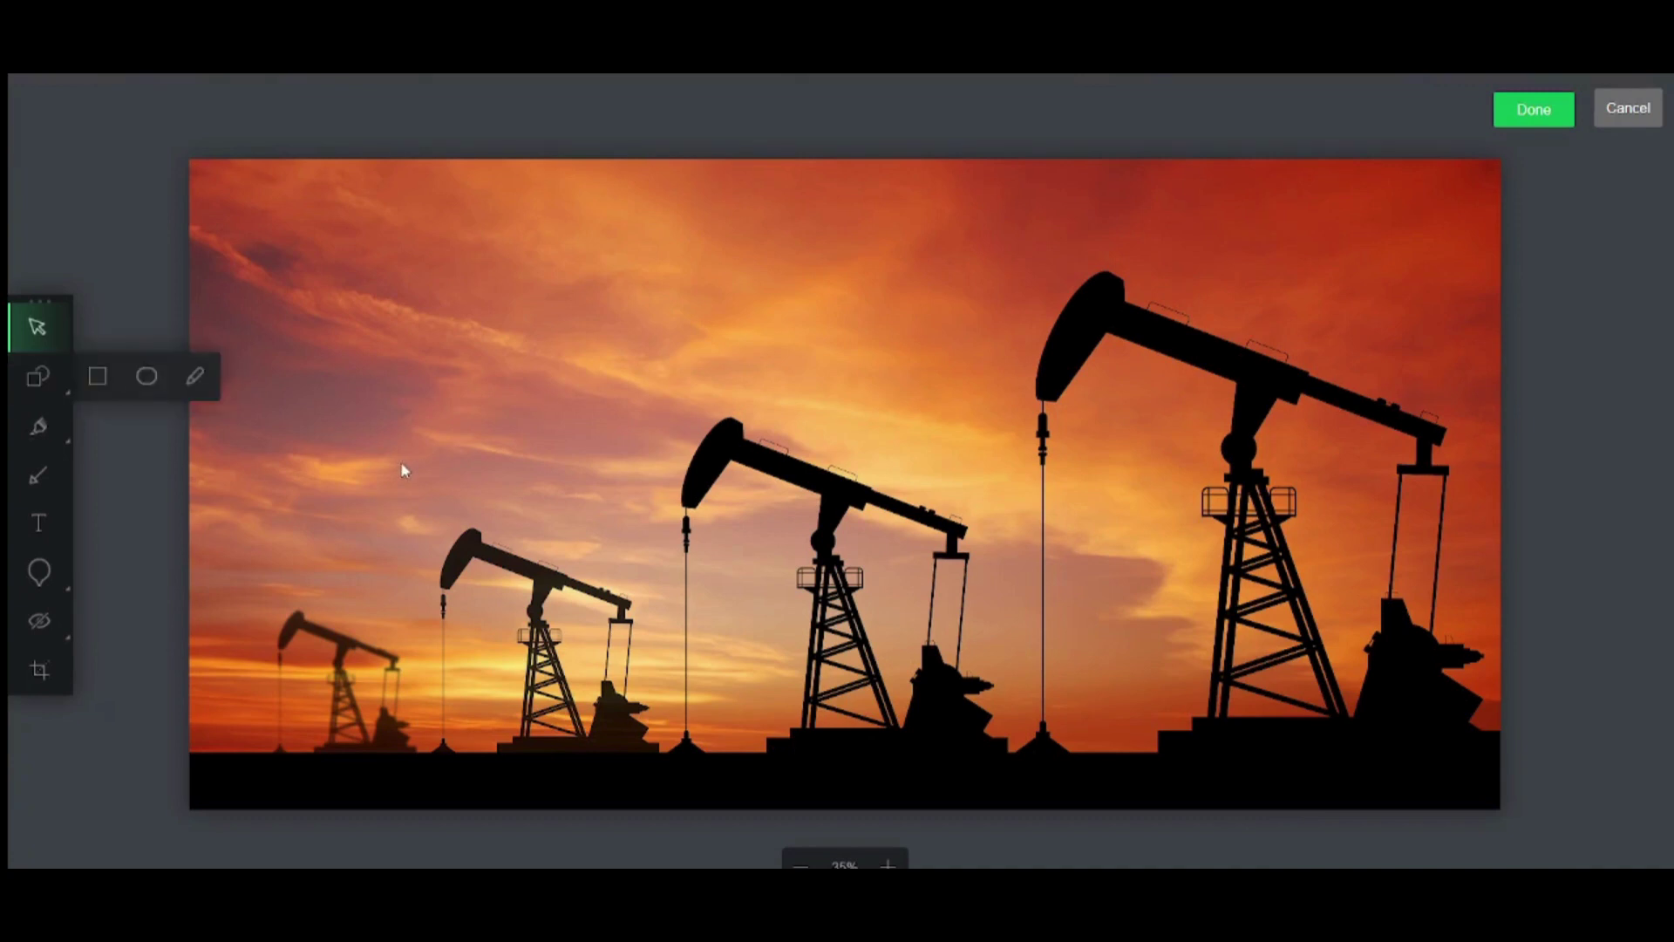
pyautogui.click(97, 376)
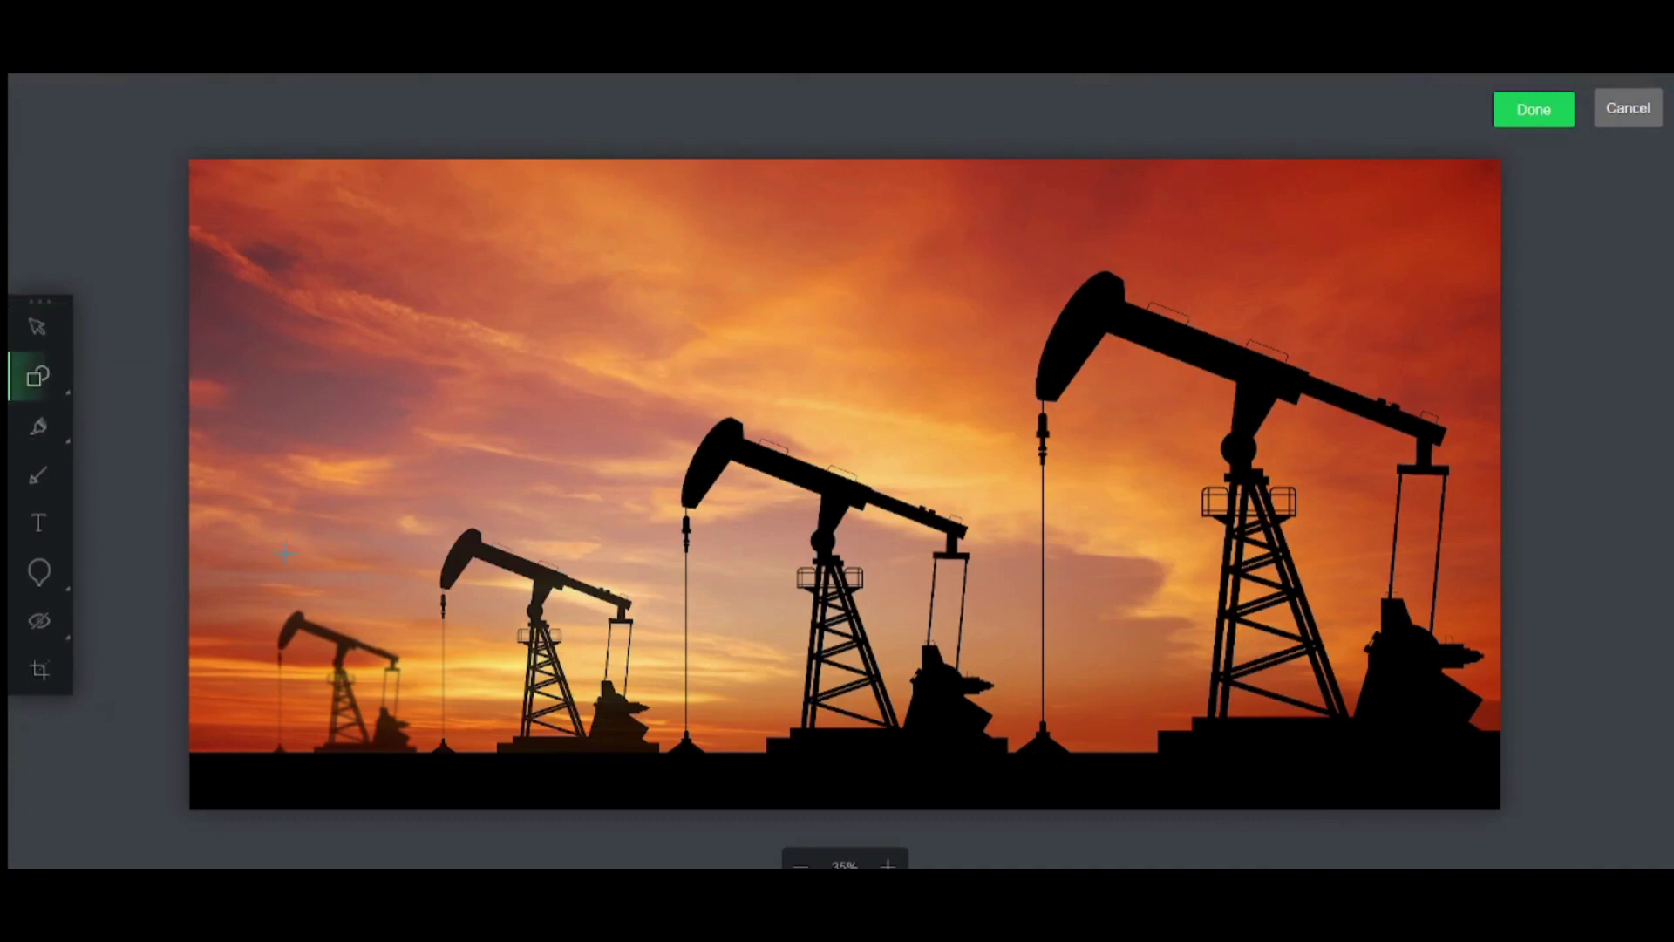
pyautogui.moveTo(977, 247); pyautogui.dragTo(1475, 797)
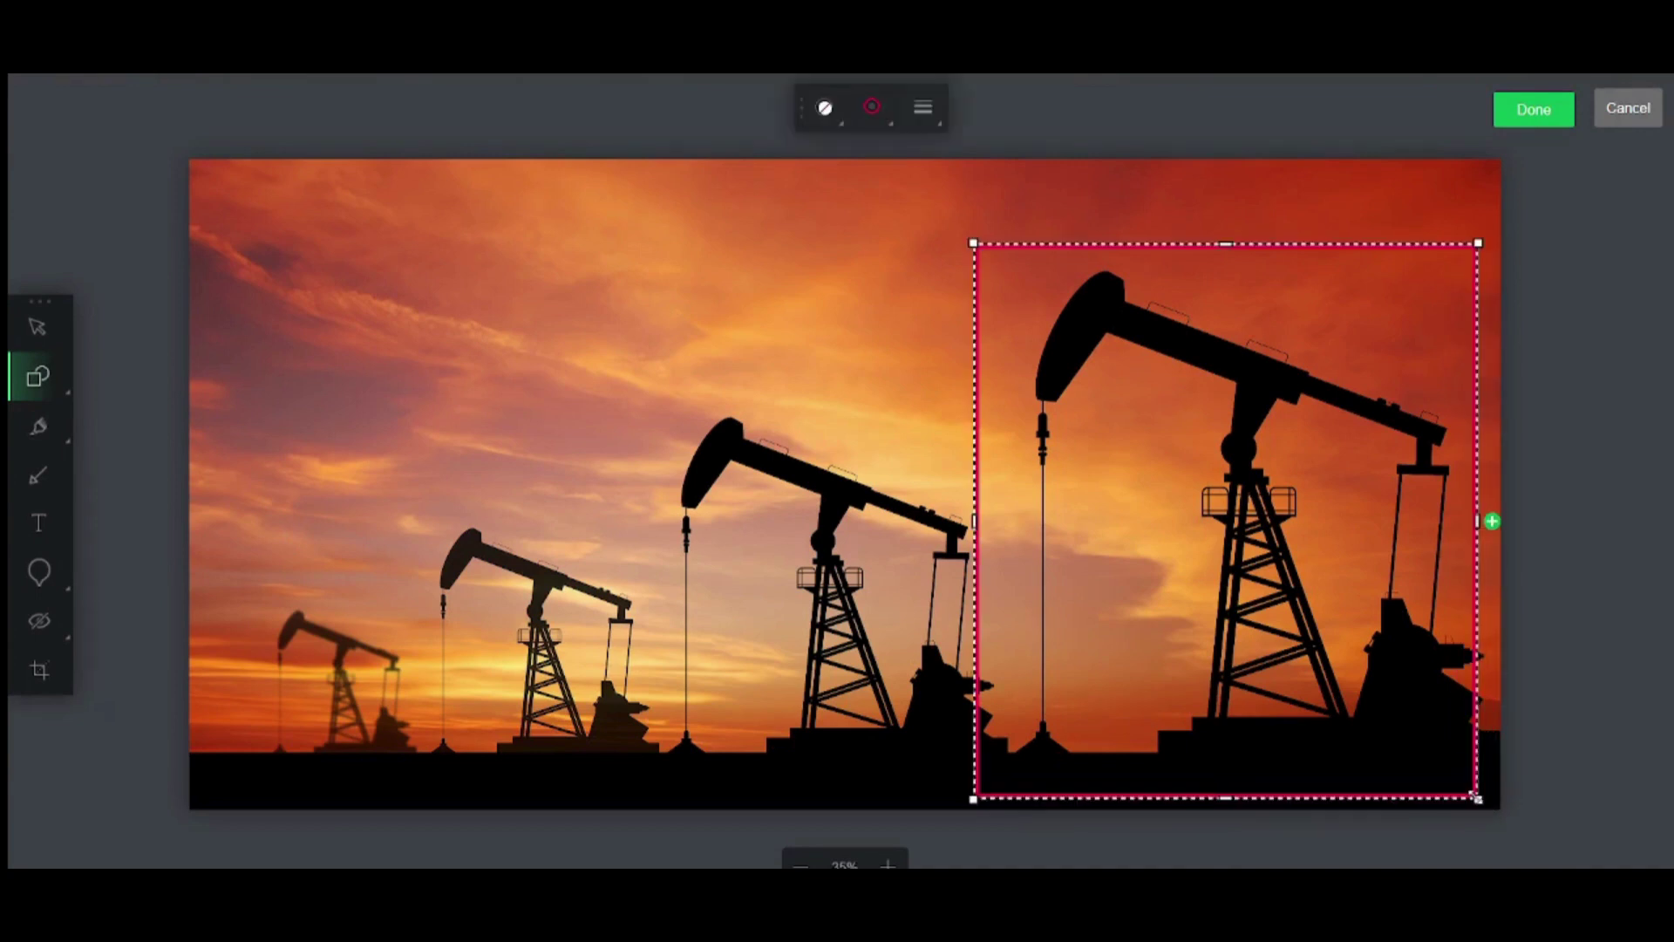
# Add a yellow arrow pointing up-left to a green check marker in the sky
pyautogui.click(43, 426)
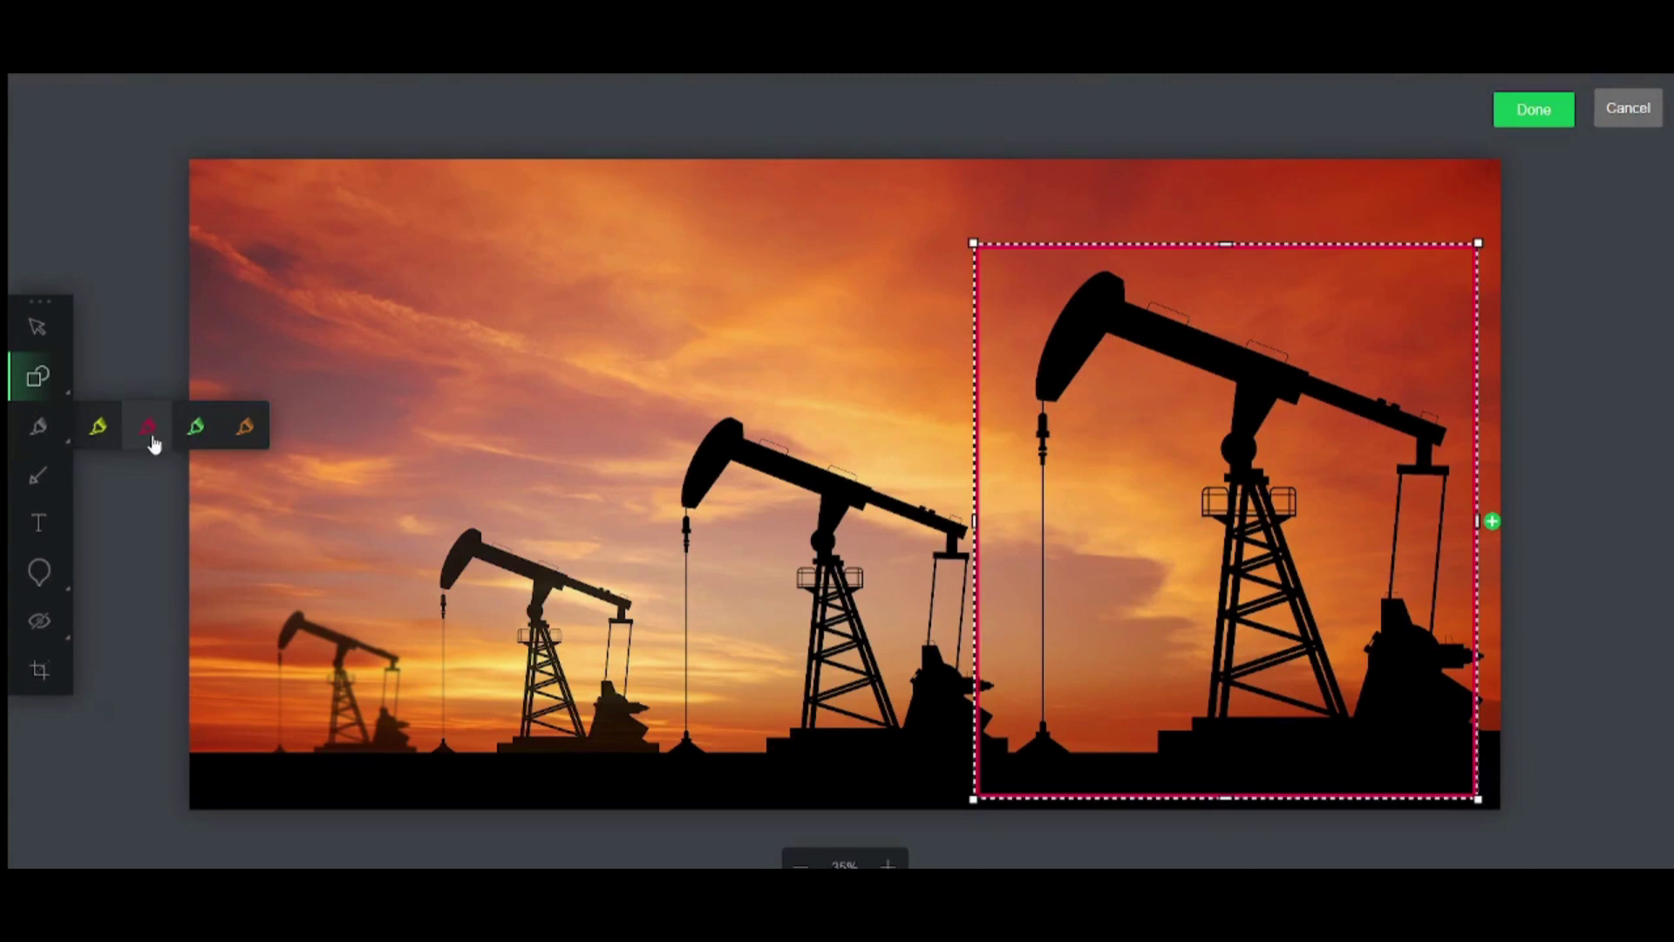
pyautogui.click(97, 440)
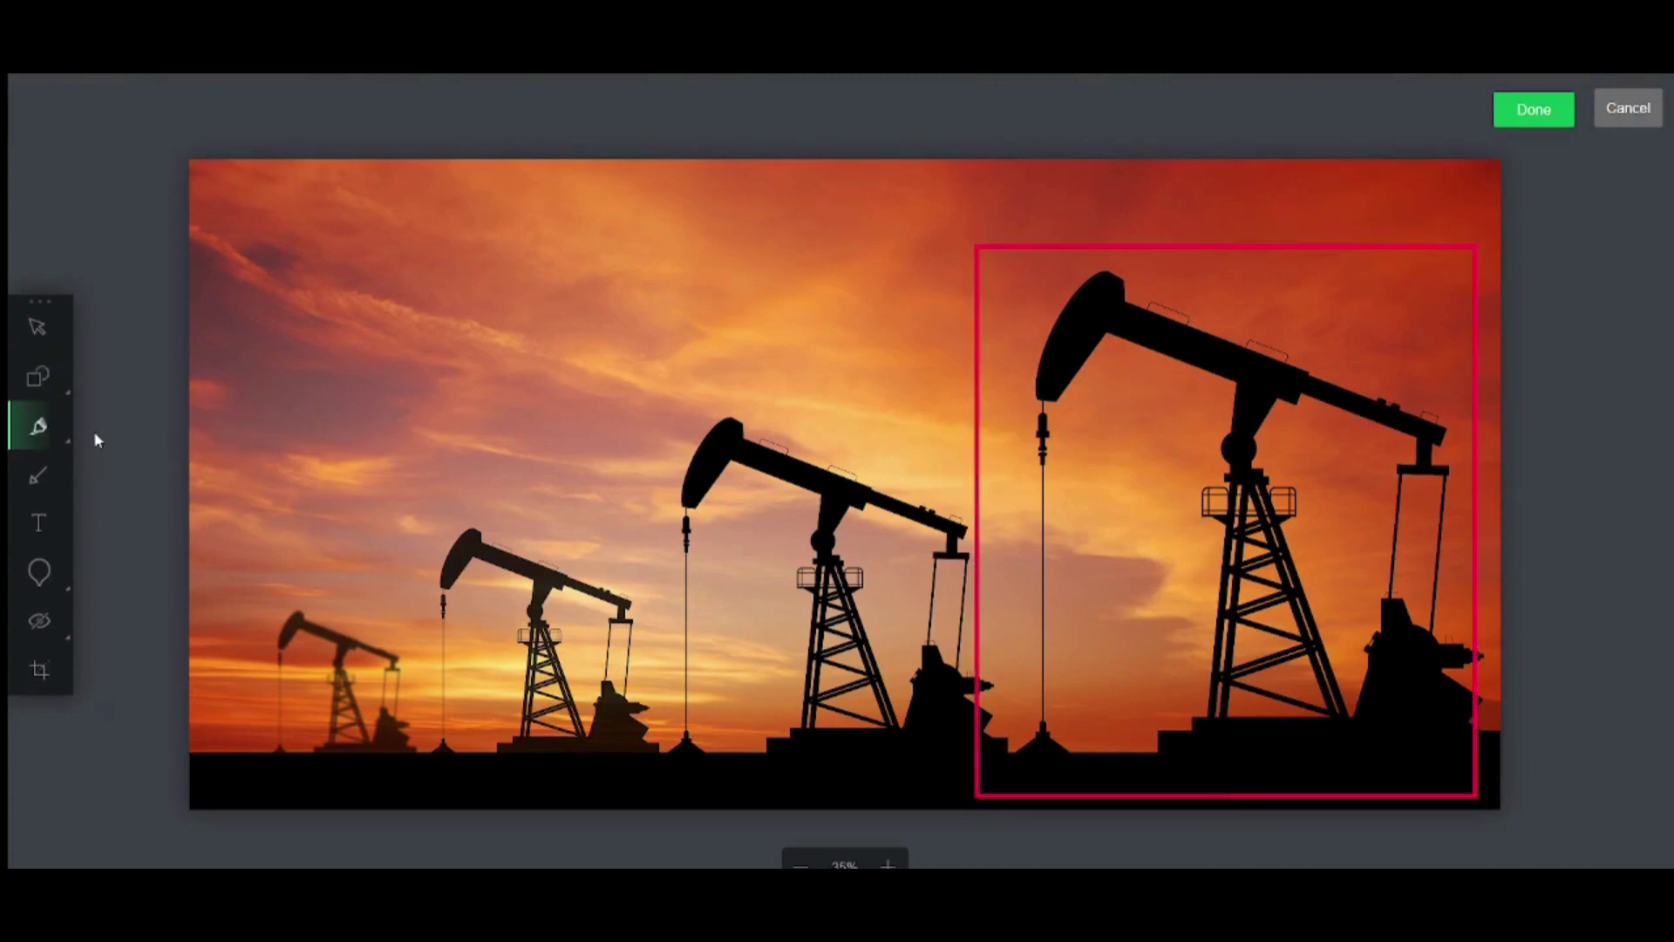
pyautogui.click(48, 473)
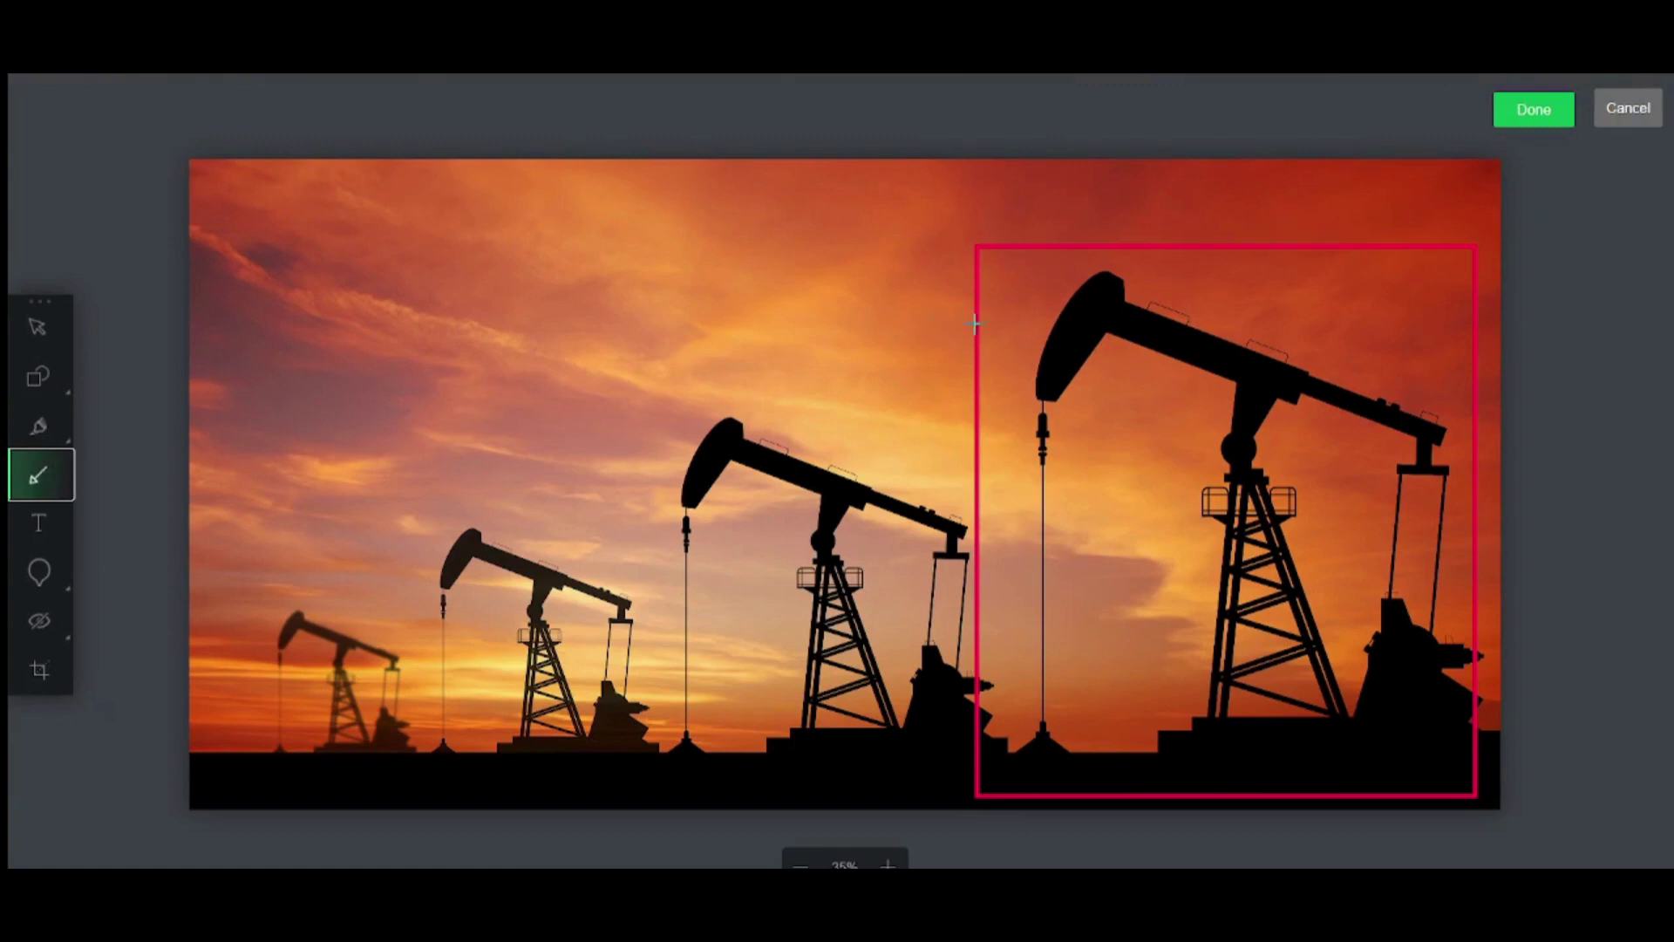
pyautogui.moveTo(974, 328); pyautogui.dragTo(791, 264)
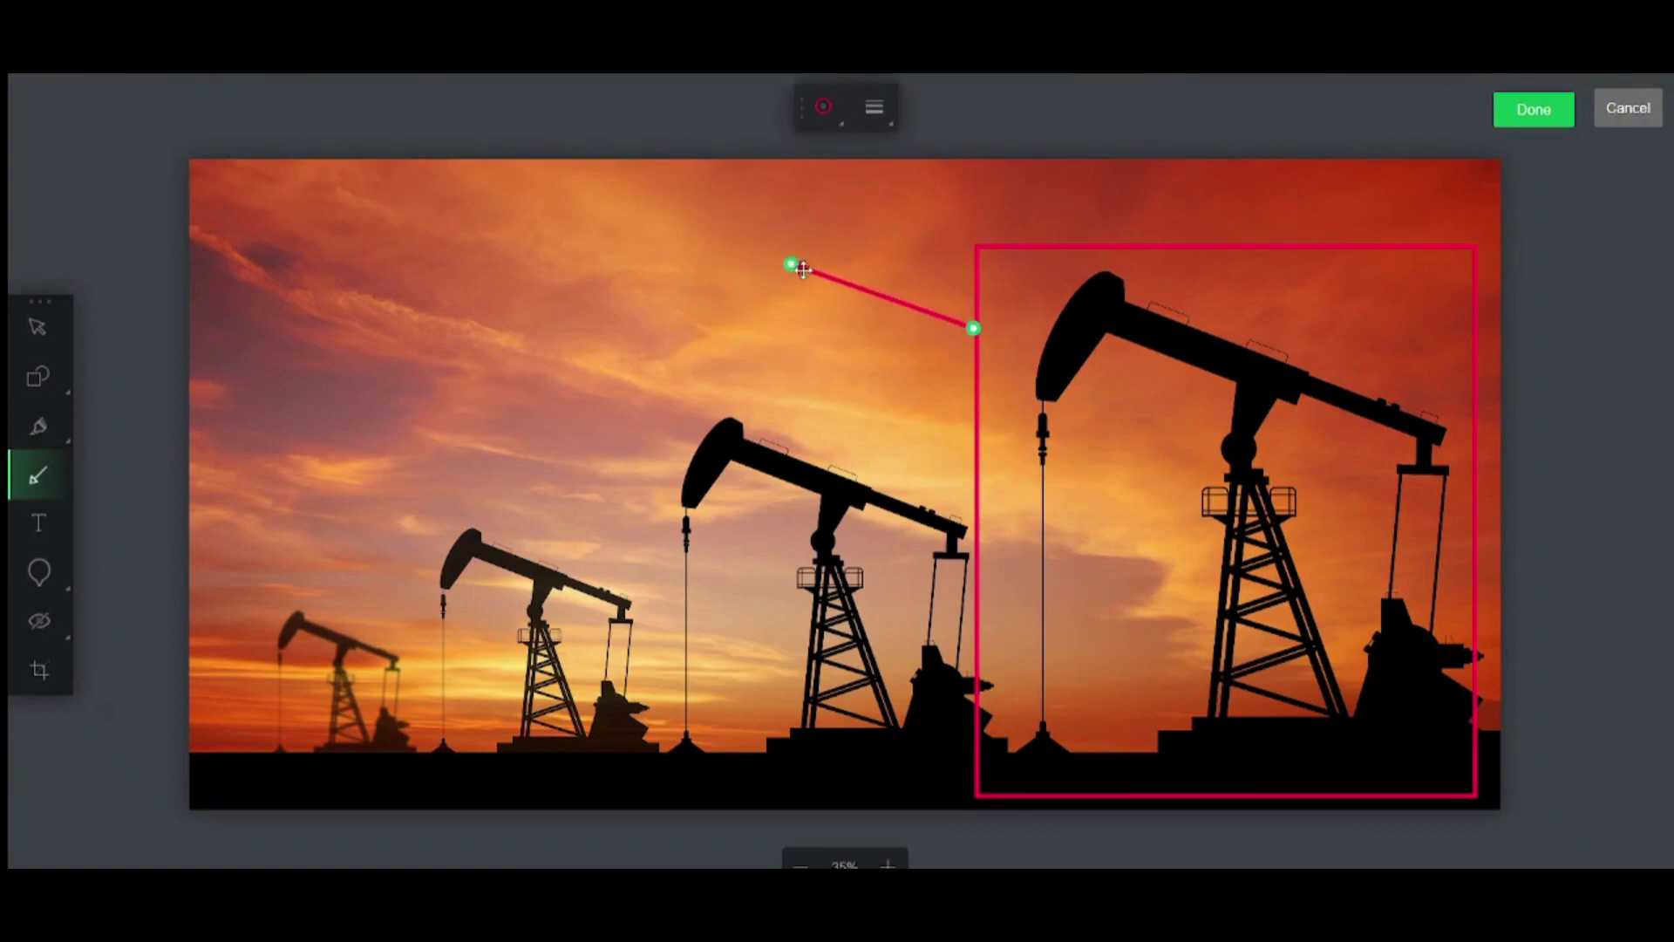
pyautogui.click(44, 543)
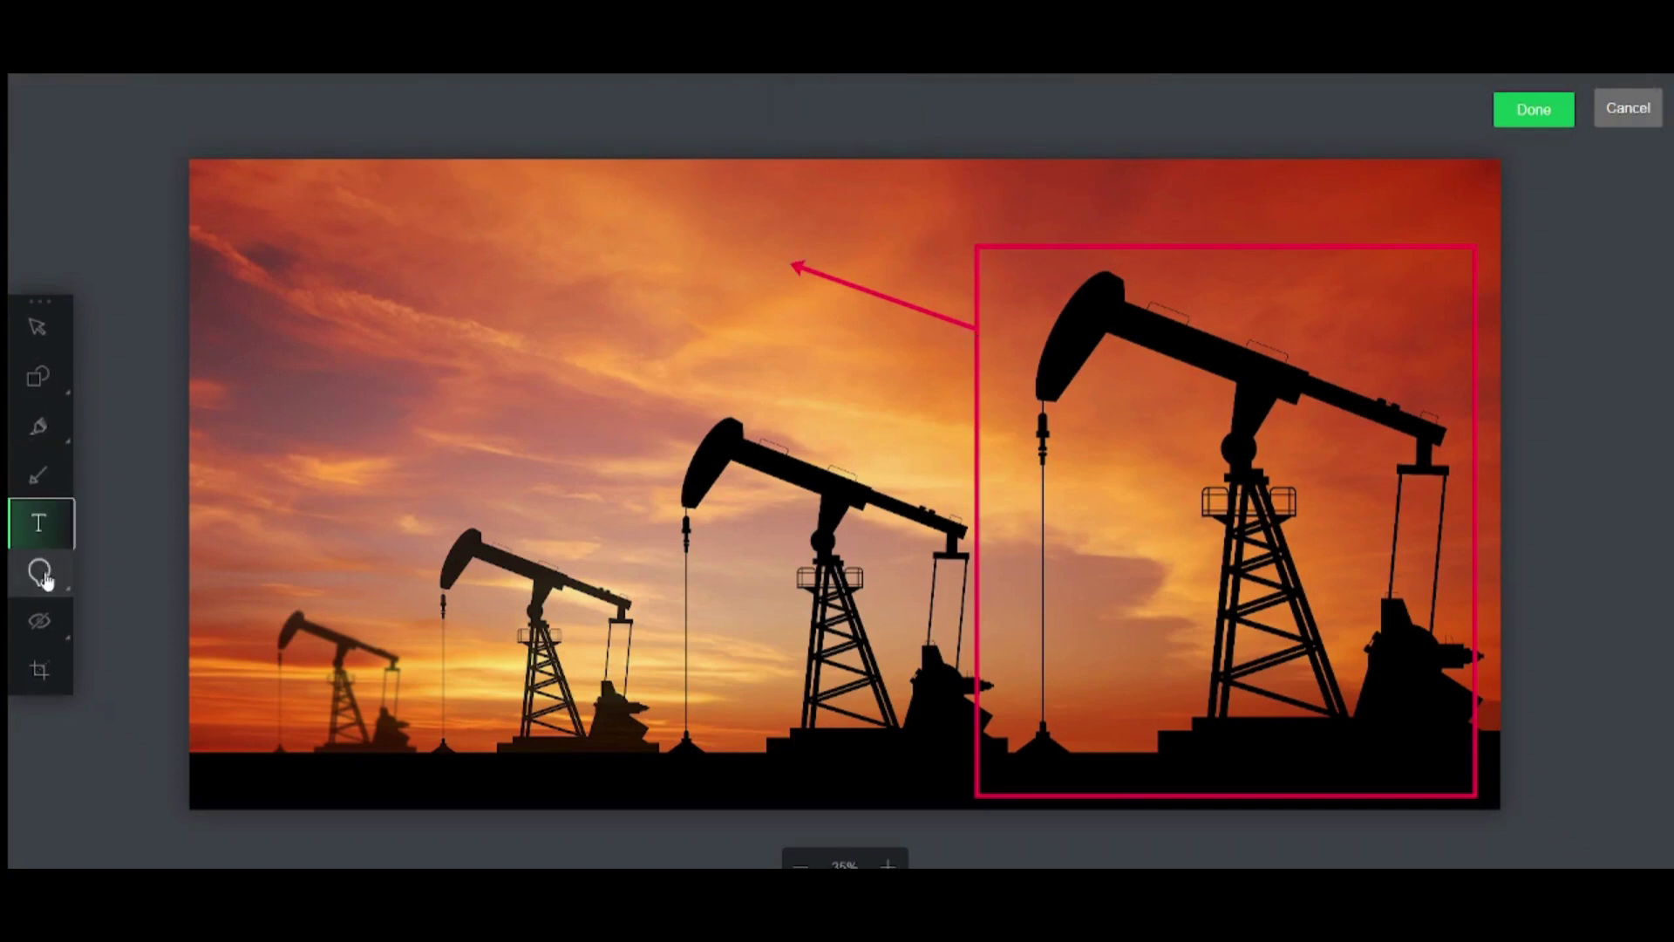
pyautogui.moveTo(45, 579)
pyautogui.click(146, 571)
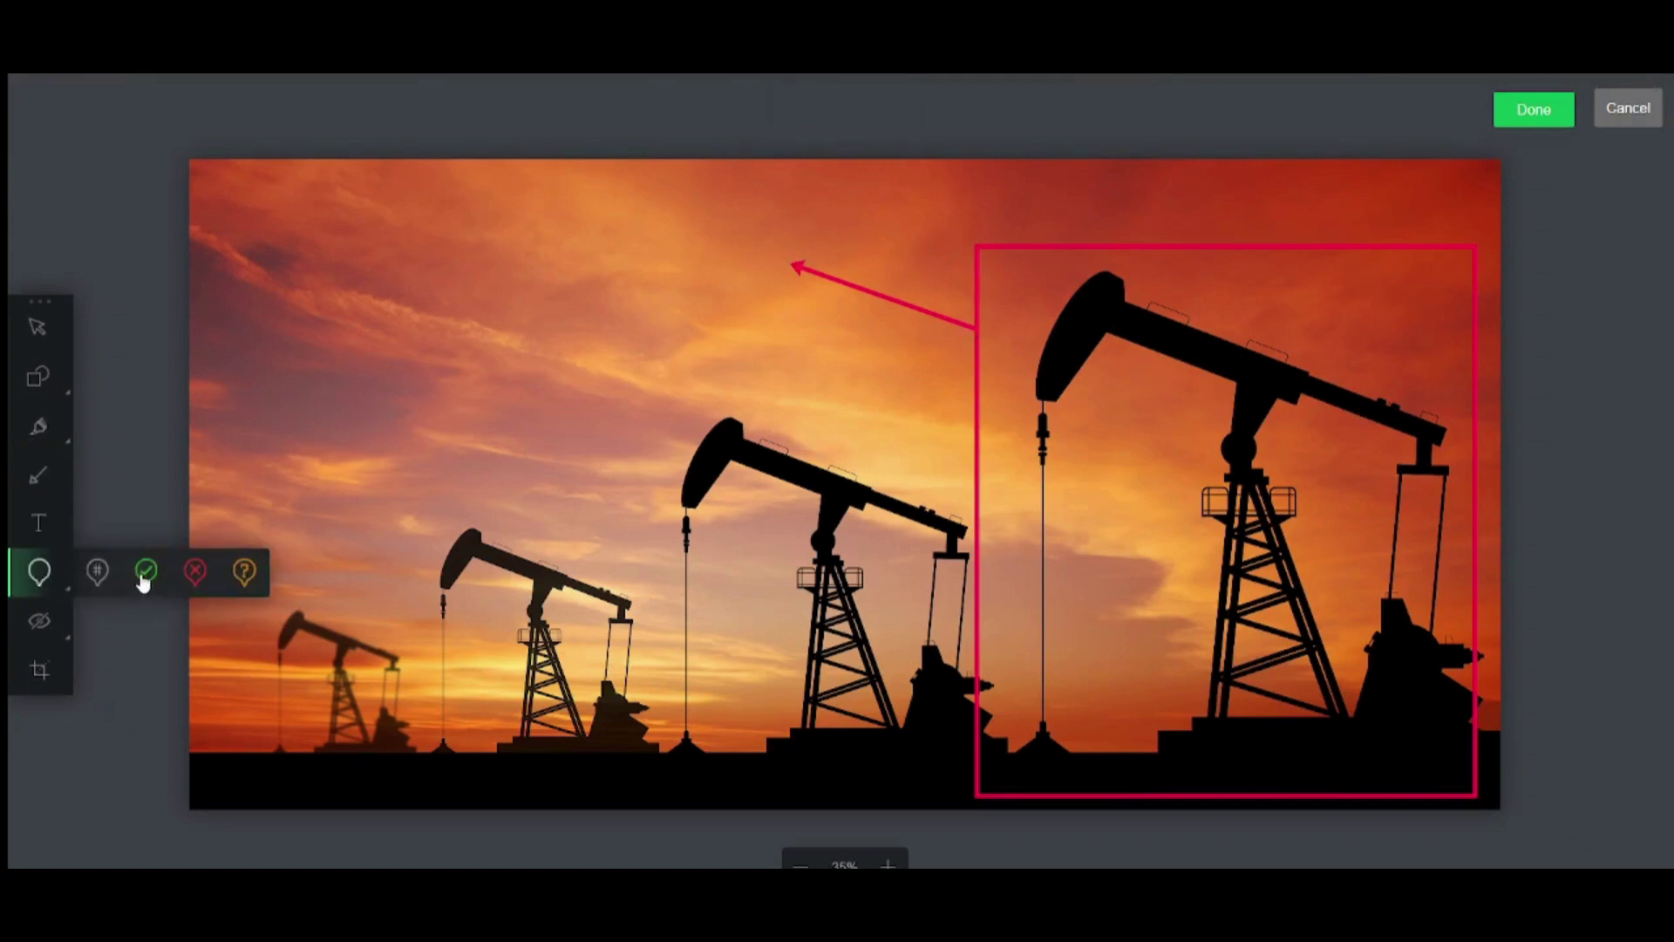
pyautogui.click(759, 277)
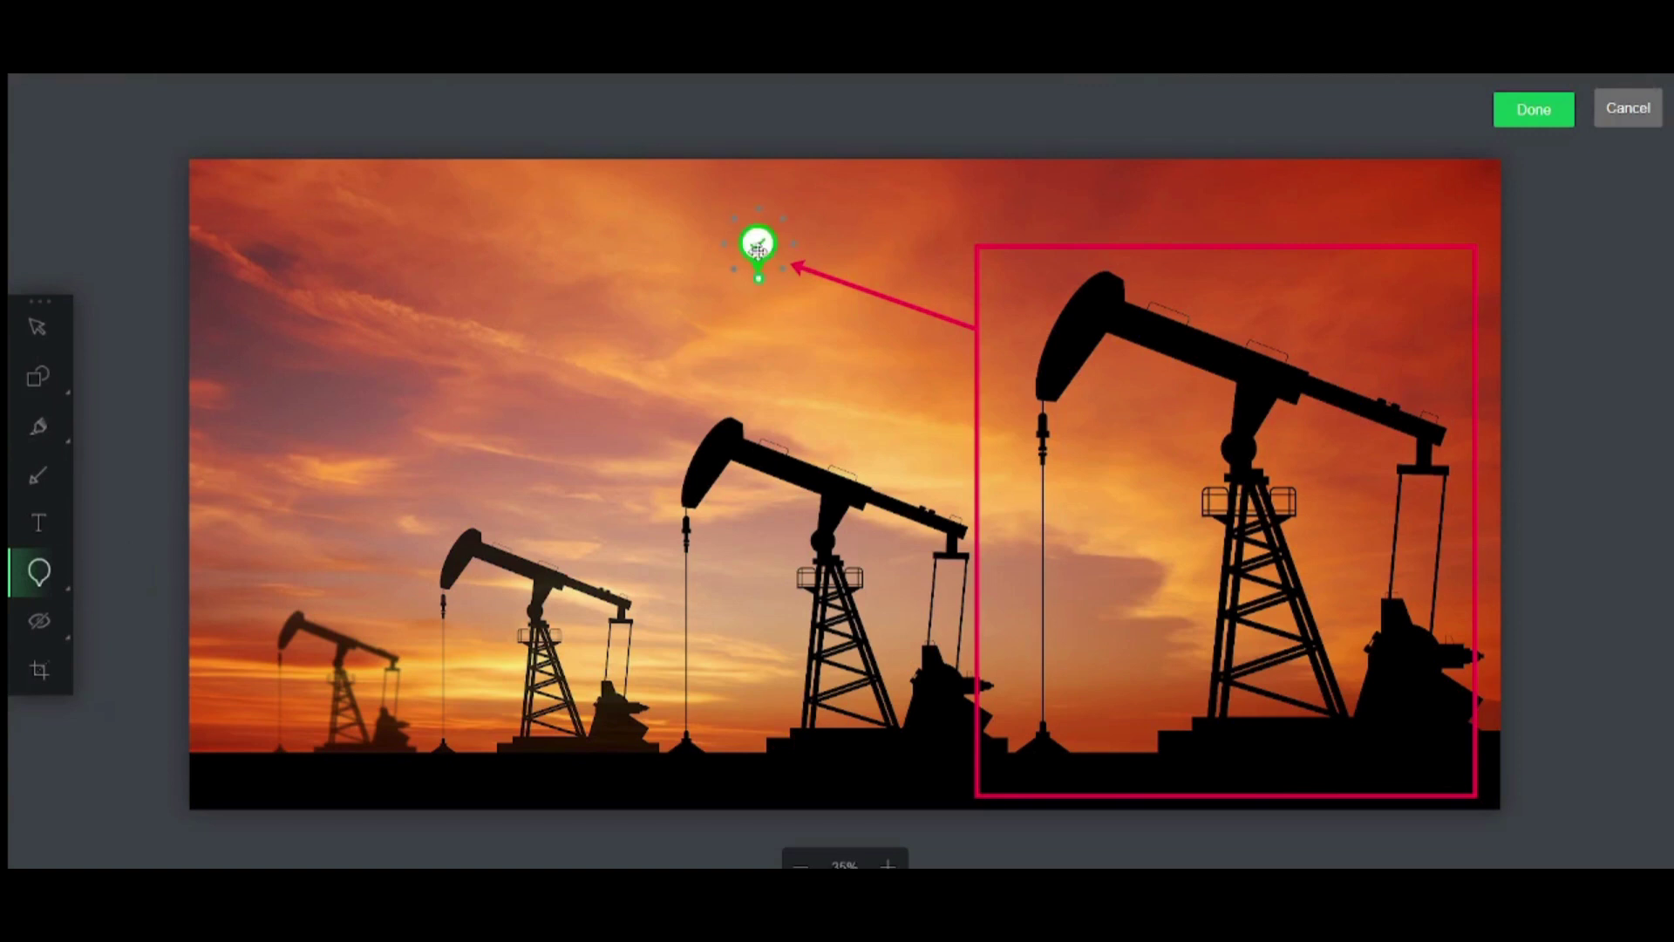
# Blur the middle pump jack in the photo
pyautogui.moveTo(45, 621)
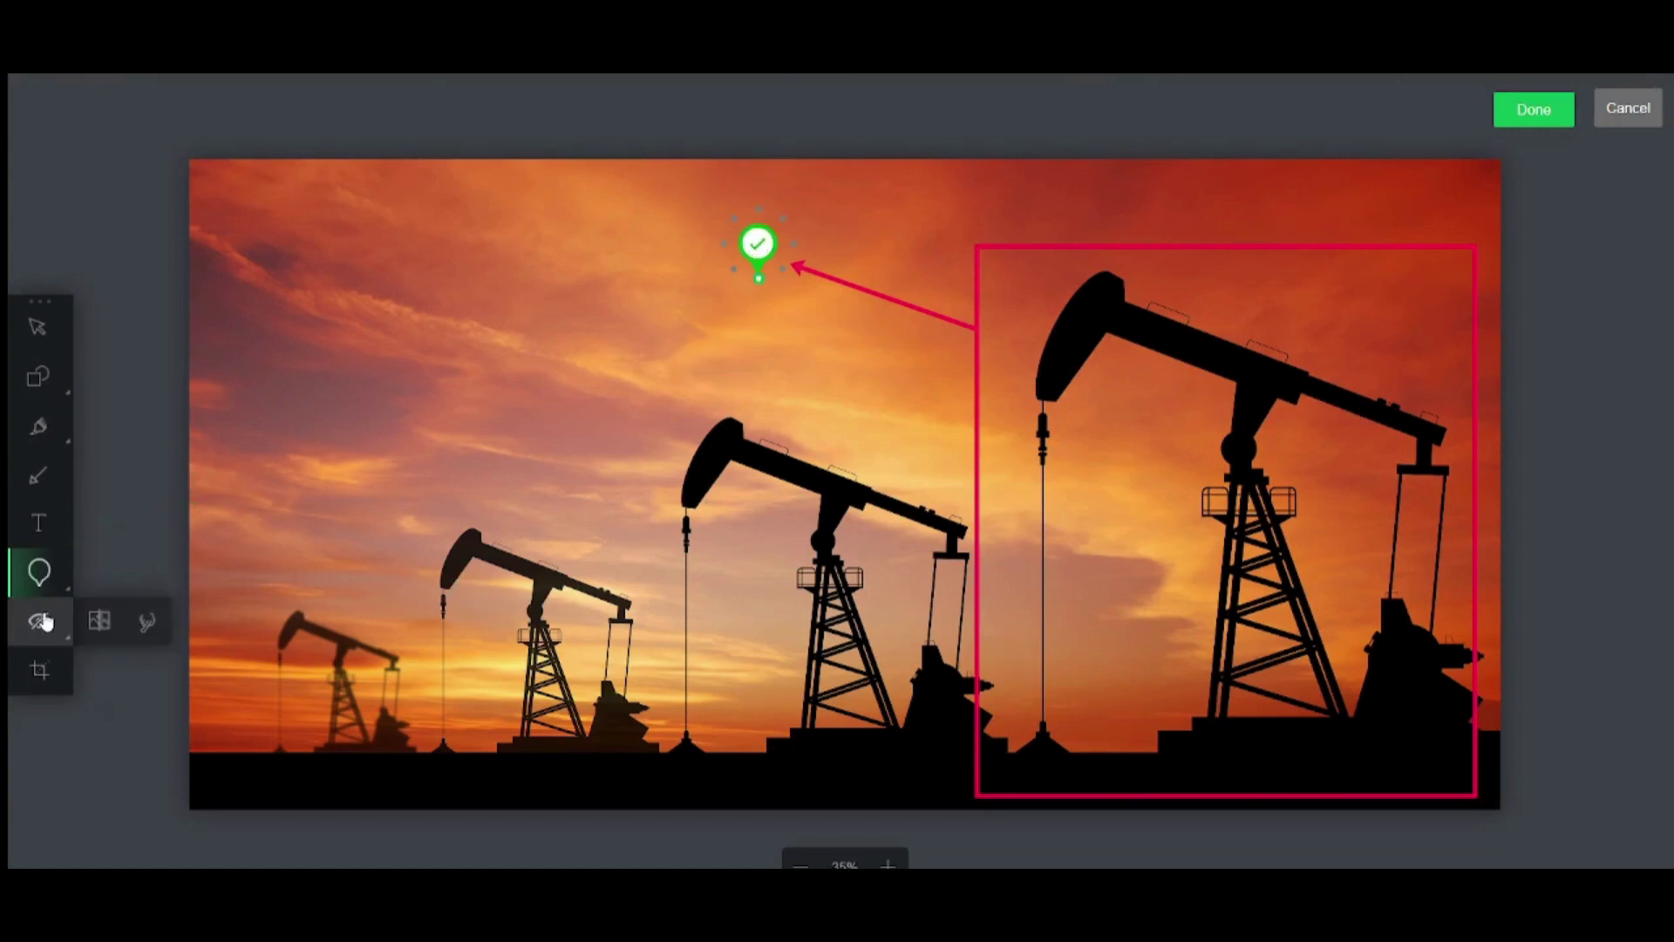
pyautogui.click(98, 621)
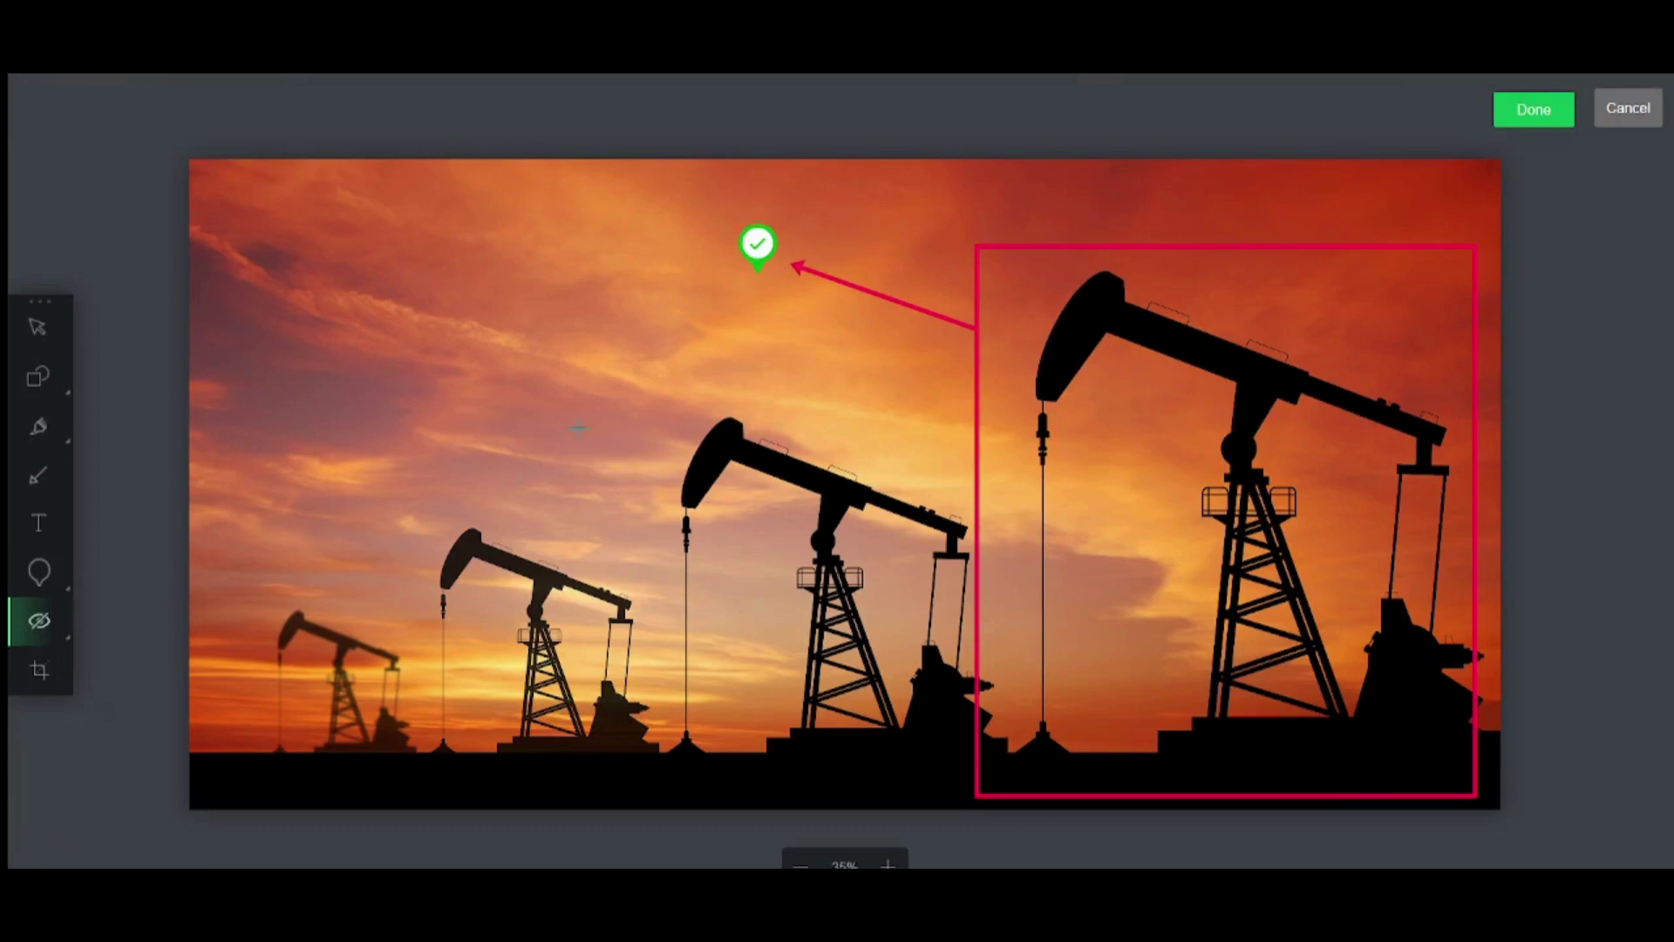
pyautogui.moveTo(617, 412); pyautogui.dragTo(973, 751)
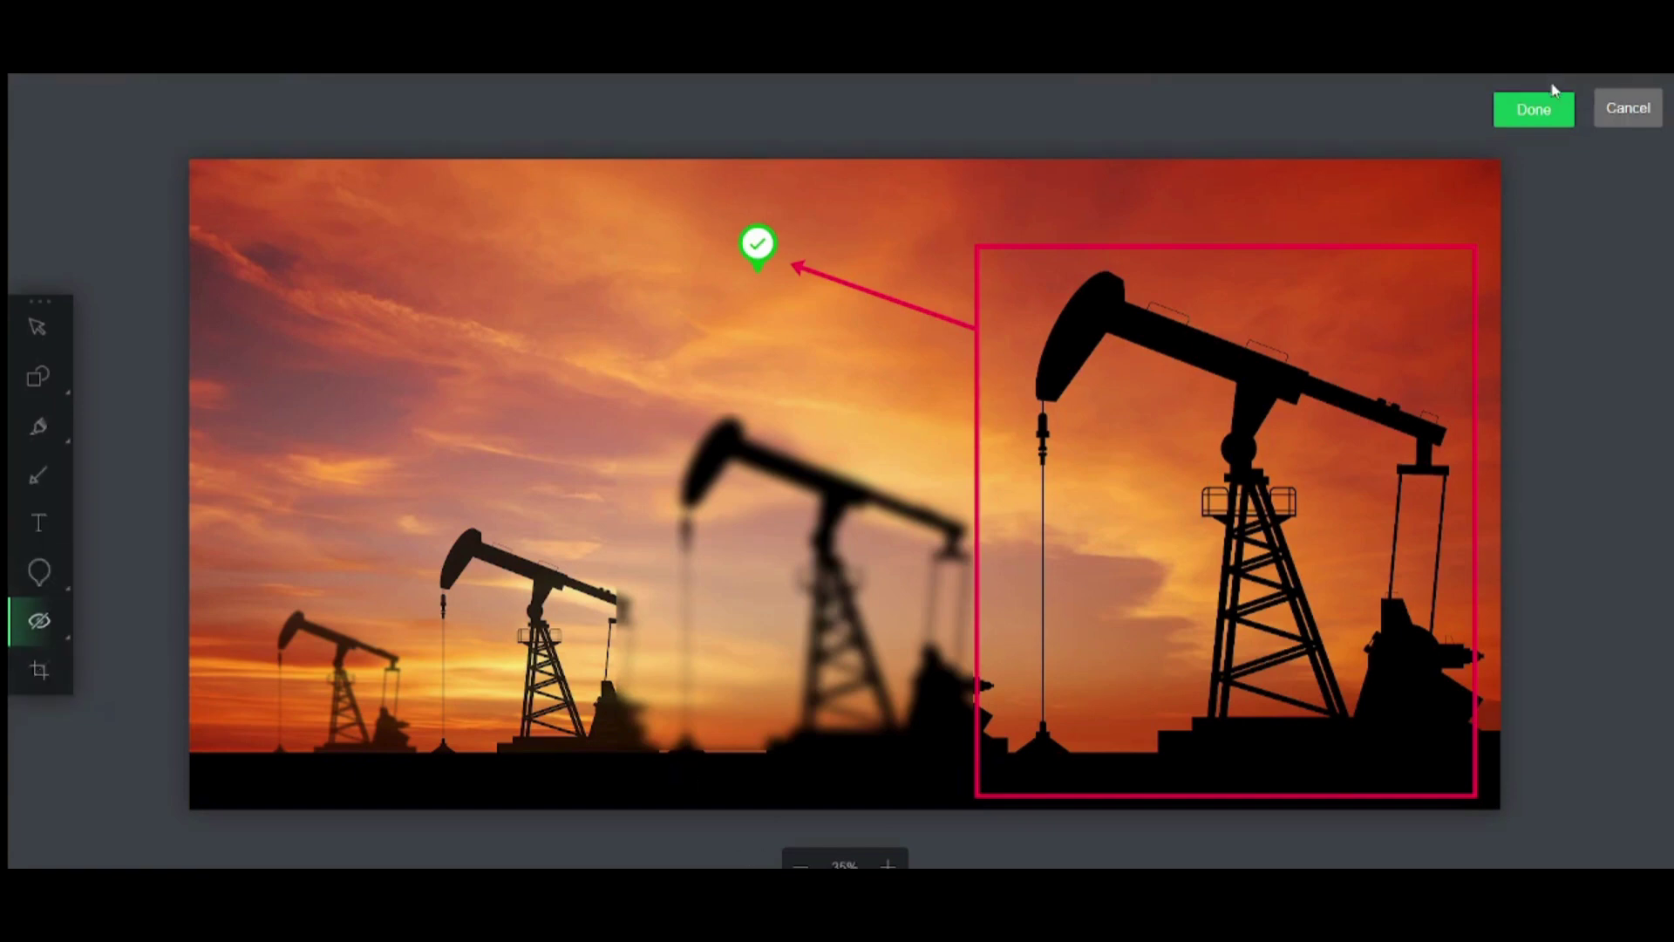
# Save the annotations and close the full-screen image view to return to the note
pyautogui.click(1535, 109)
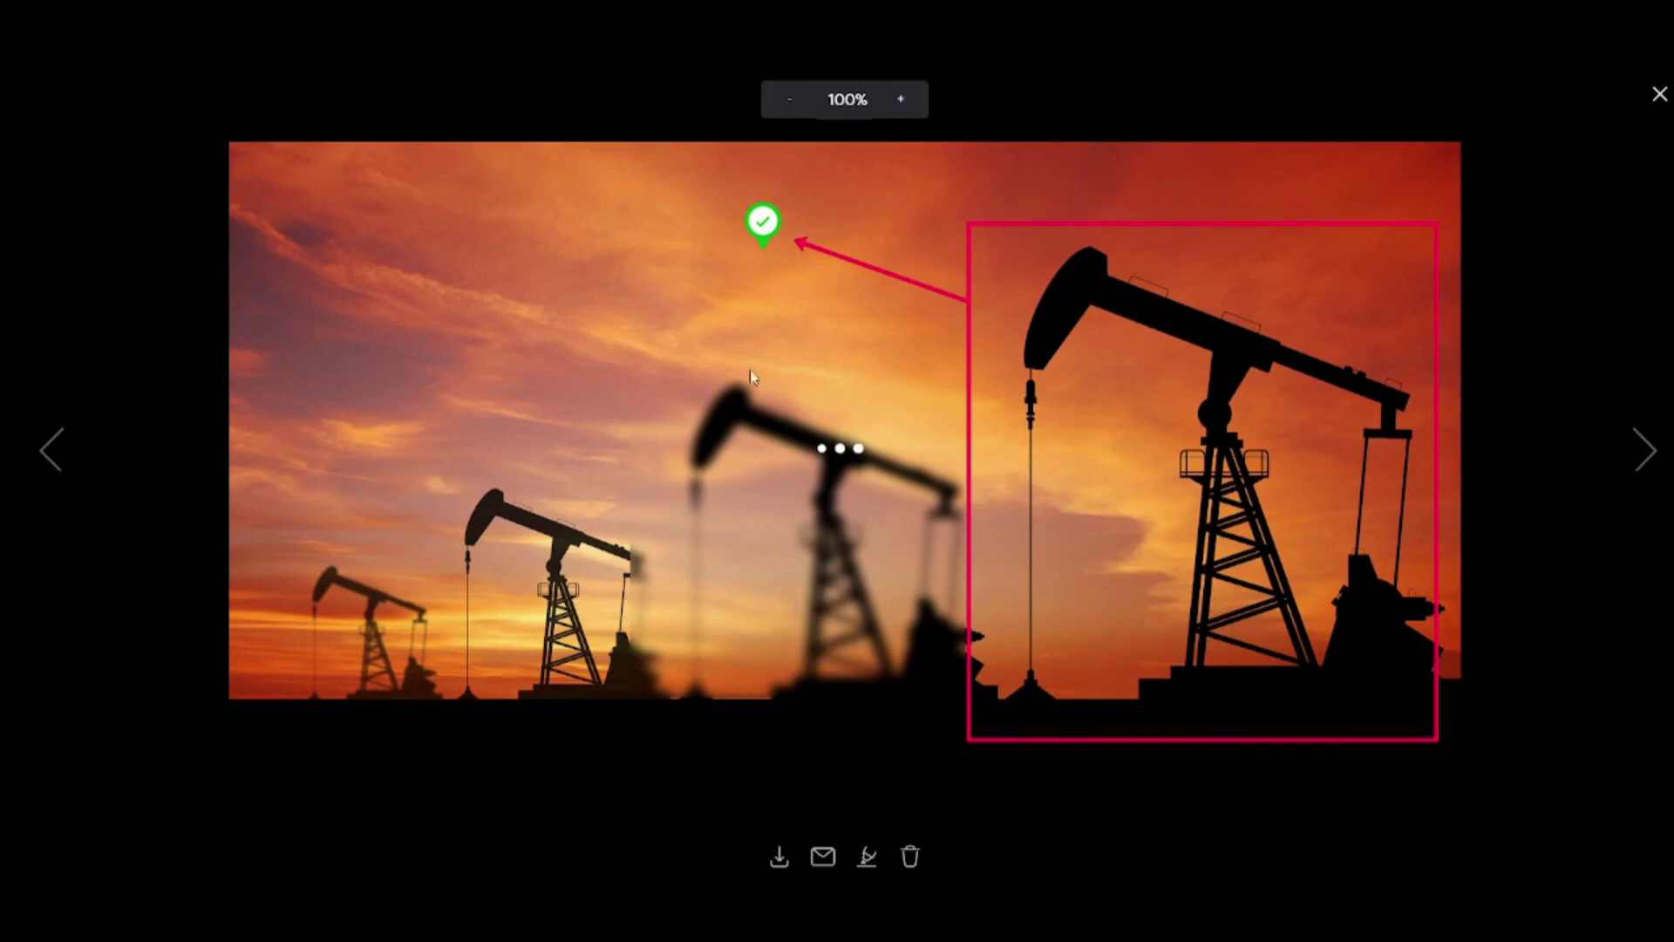
pyautogui.click(1657, 96)
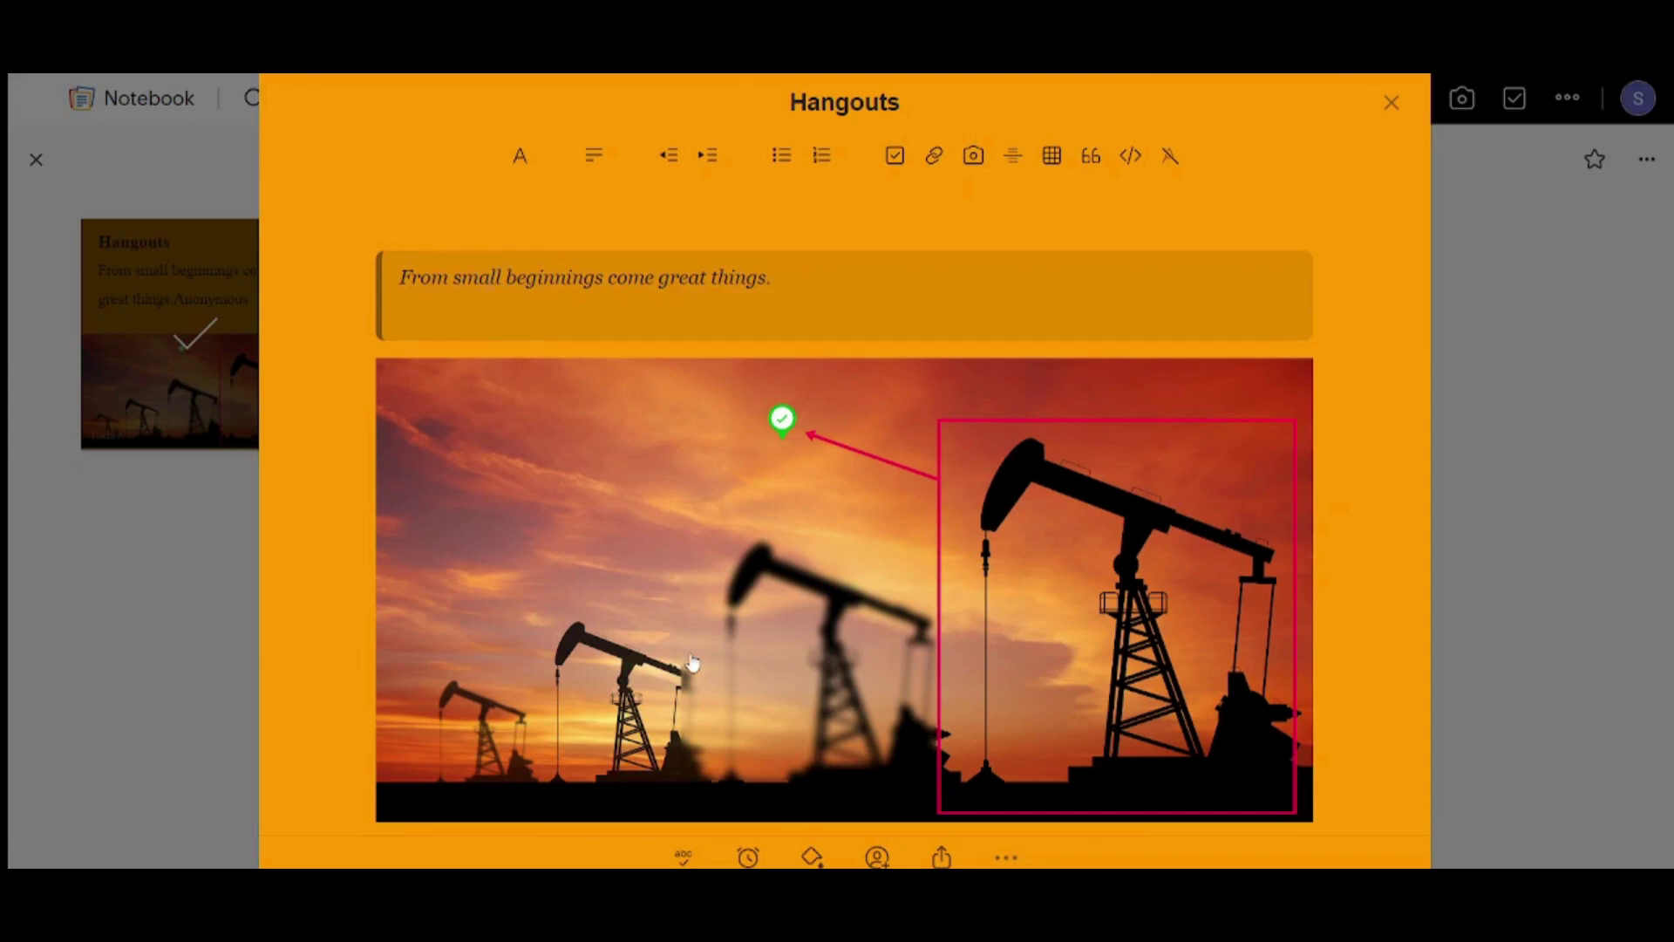
# Change the Hangouts note's background colour from orange to lavender
pyautogui.click(749, 858)
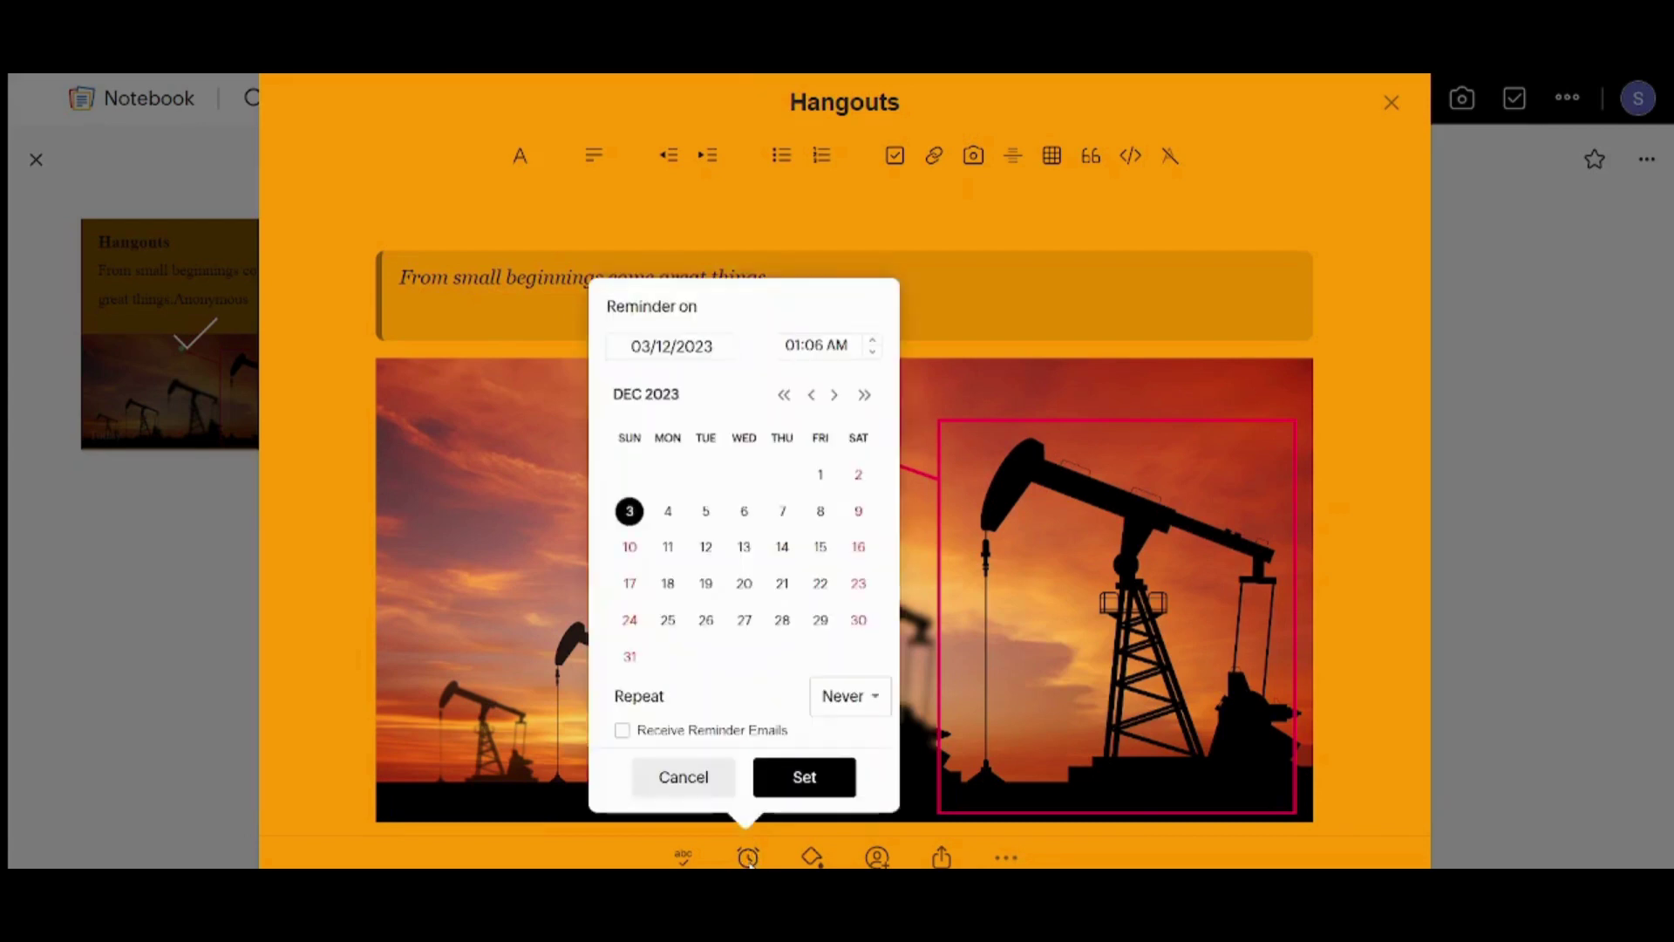
pyautogui.click(814, 860)
pyautogui.click(813, 860)
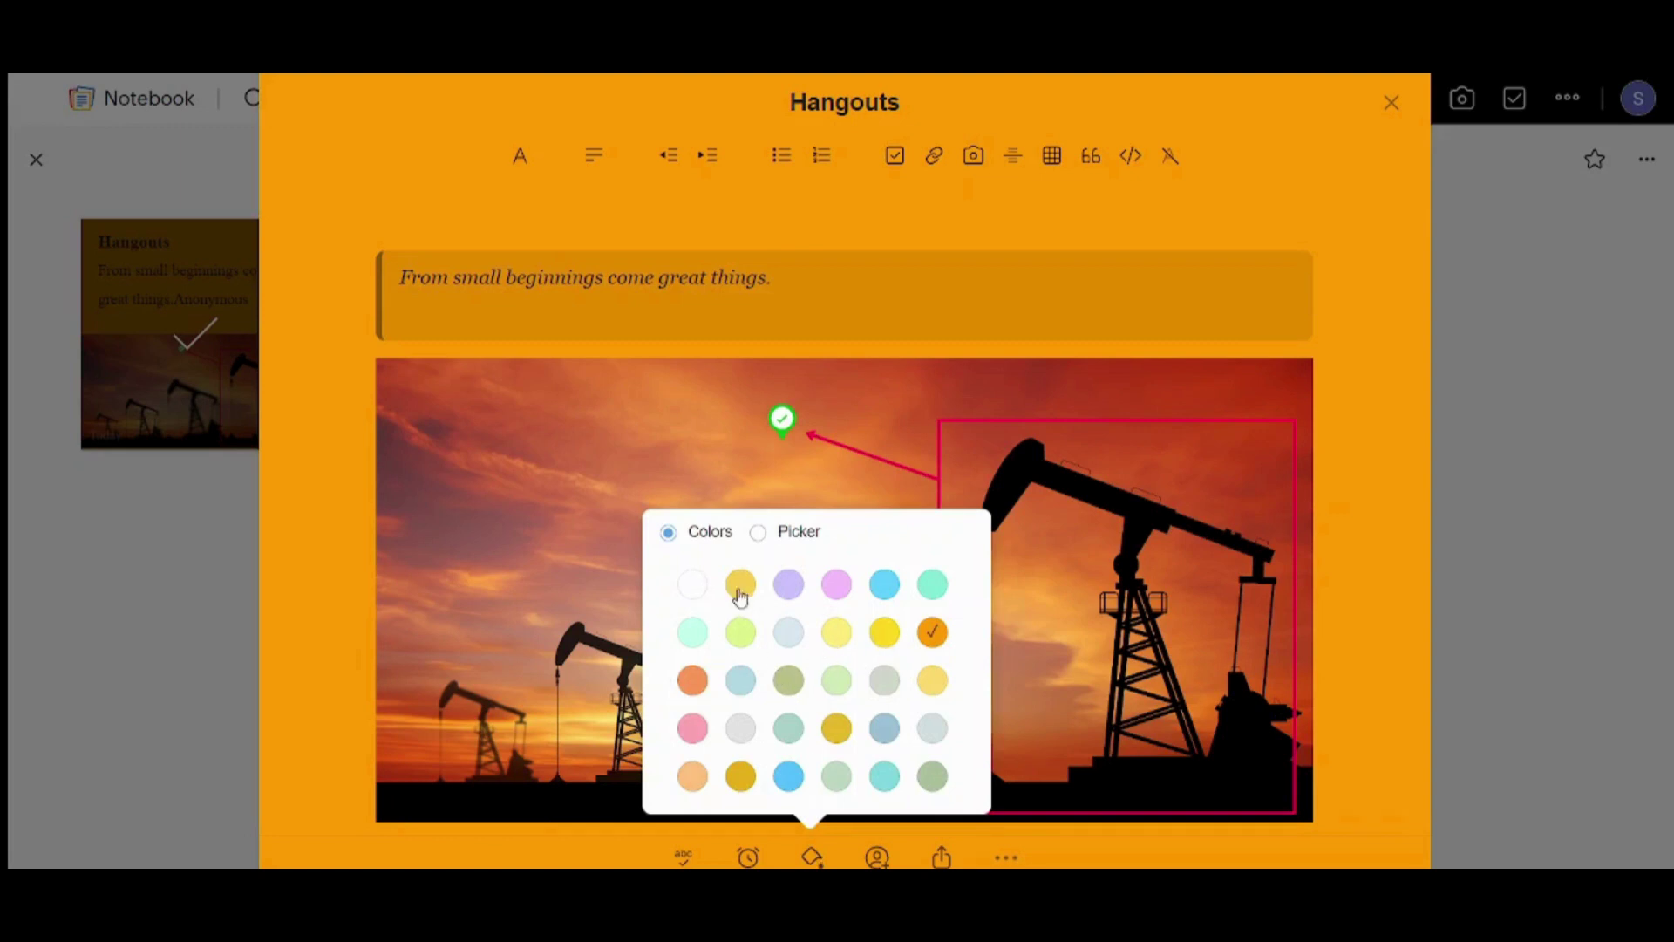
pyautogui.click(802, 590)
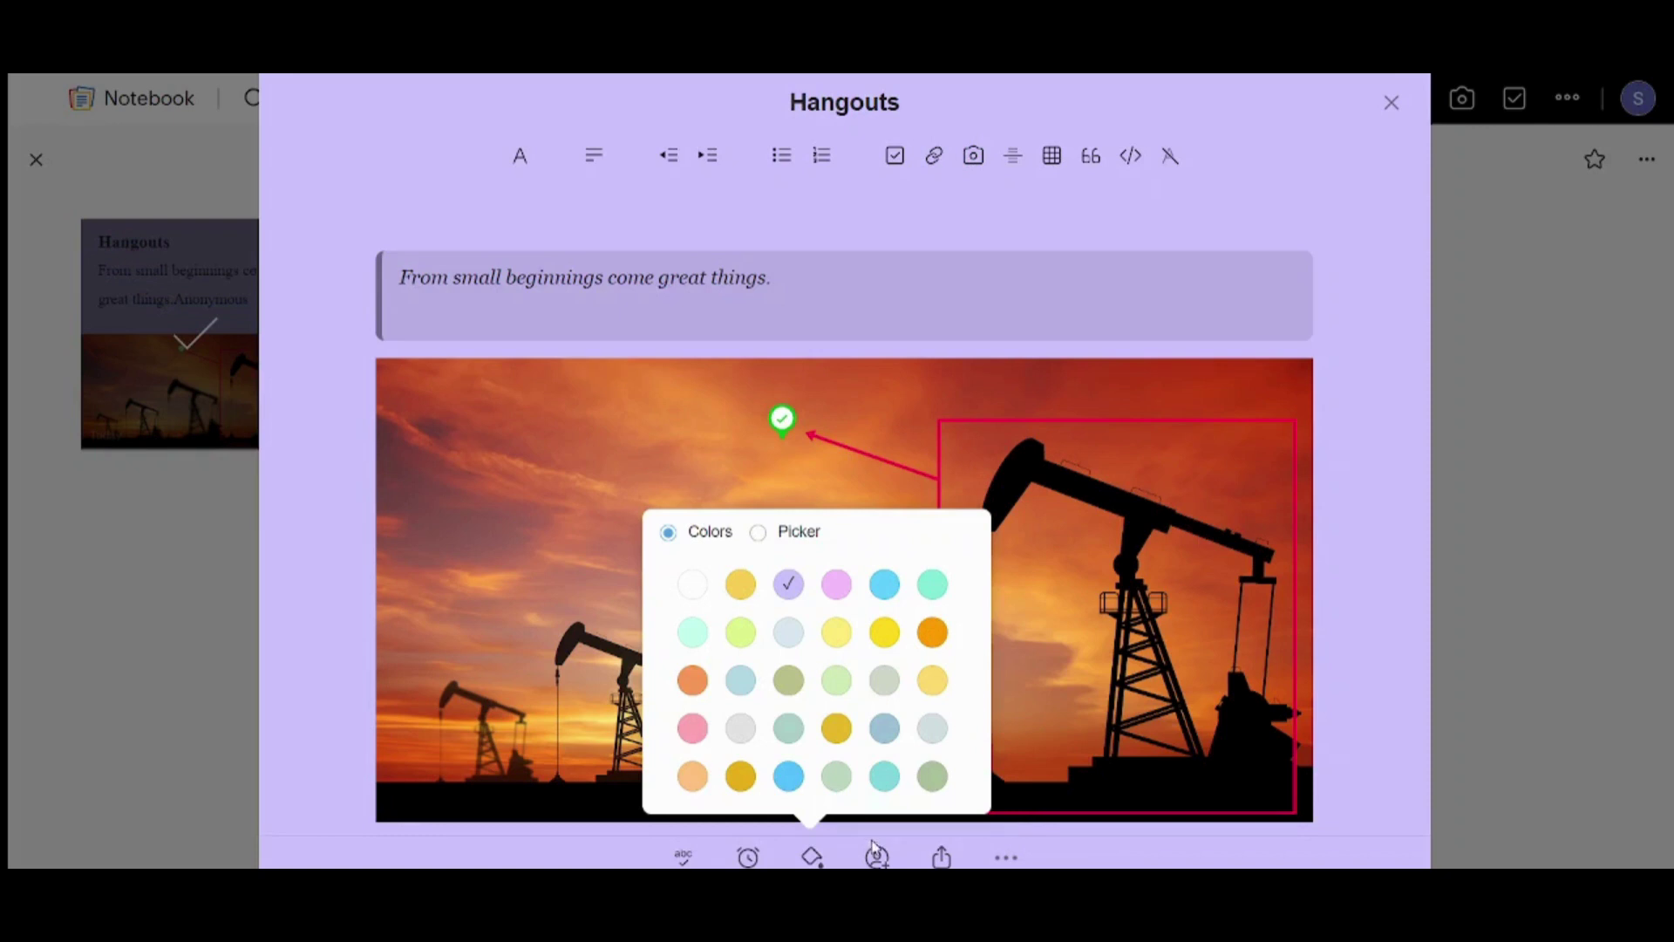
pyautogui.click(911, 842)
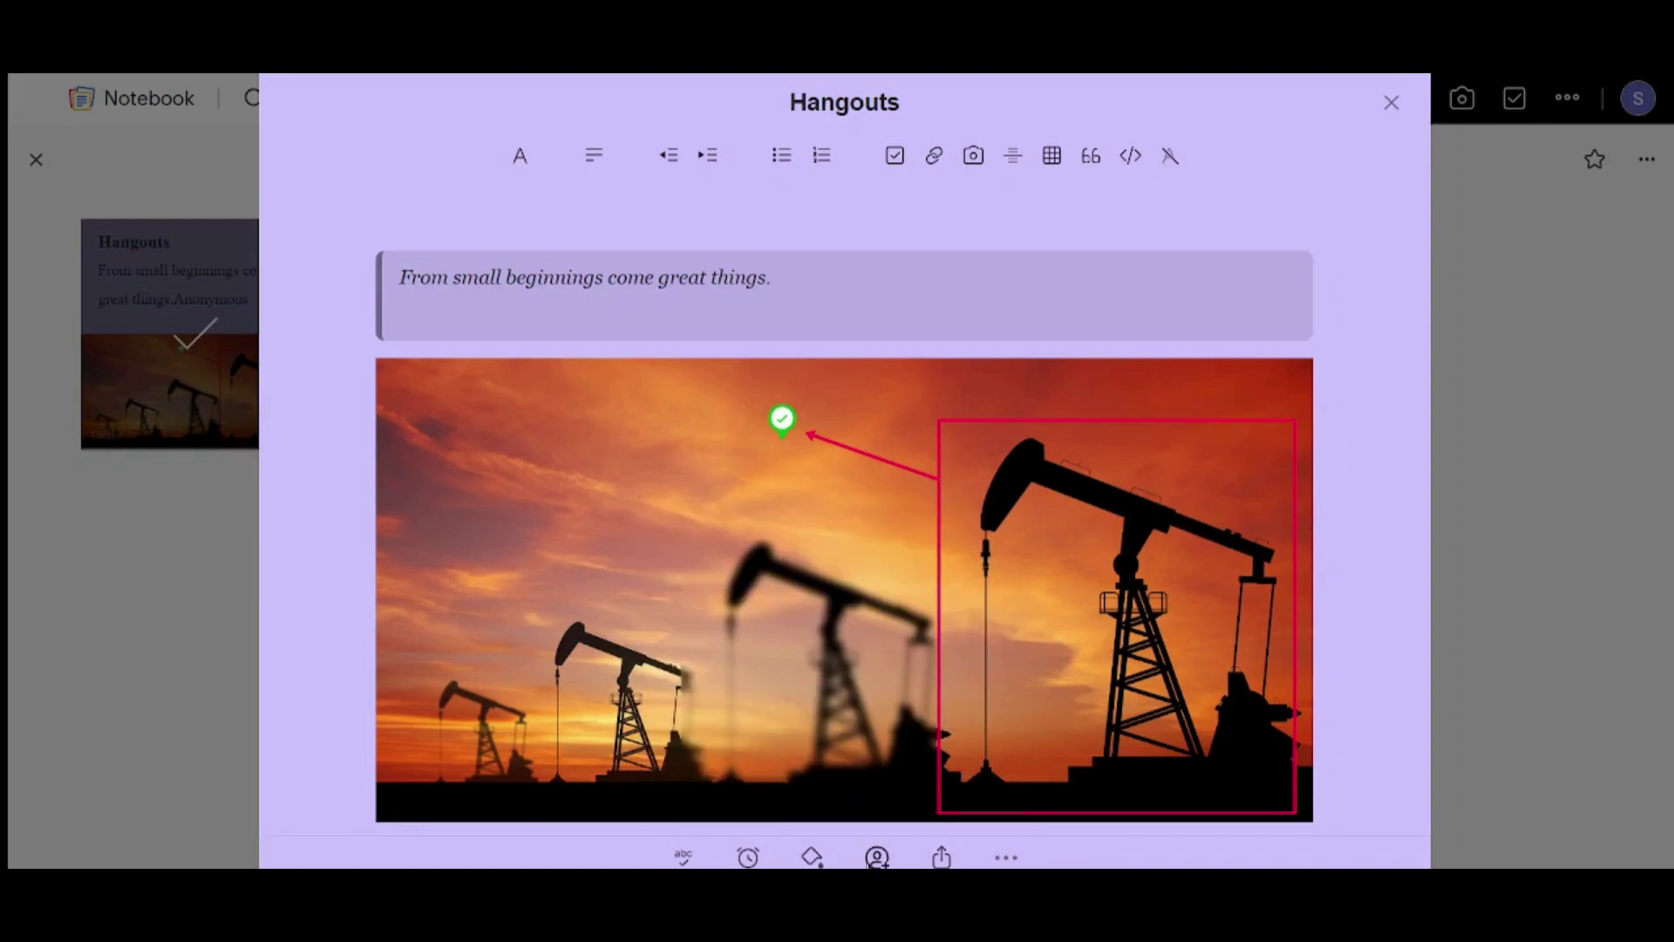
pyautogui.click(1006, 859)
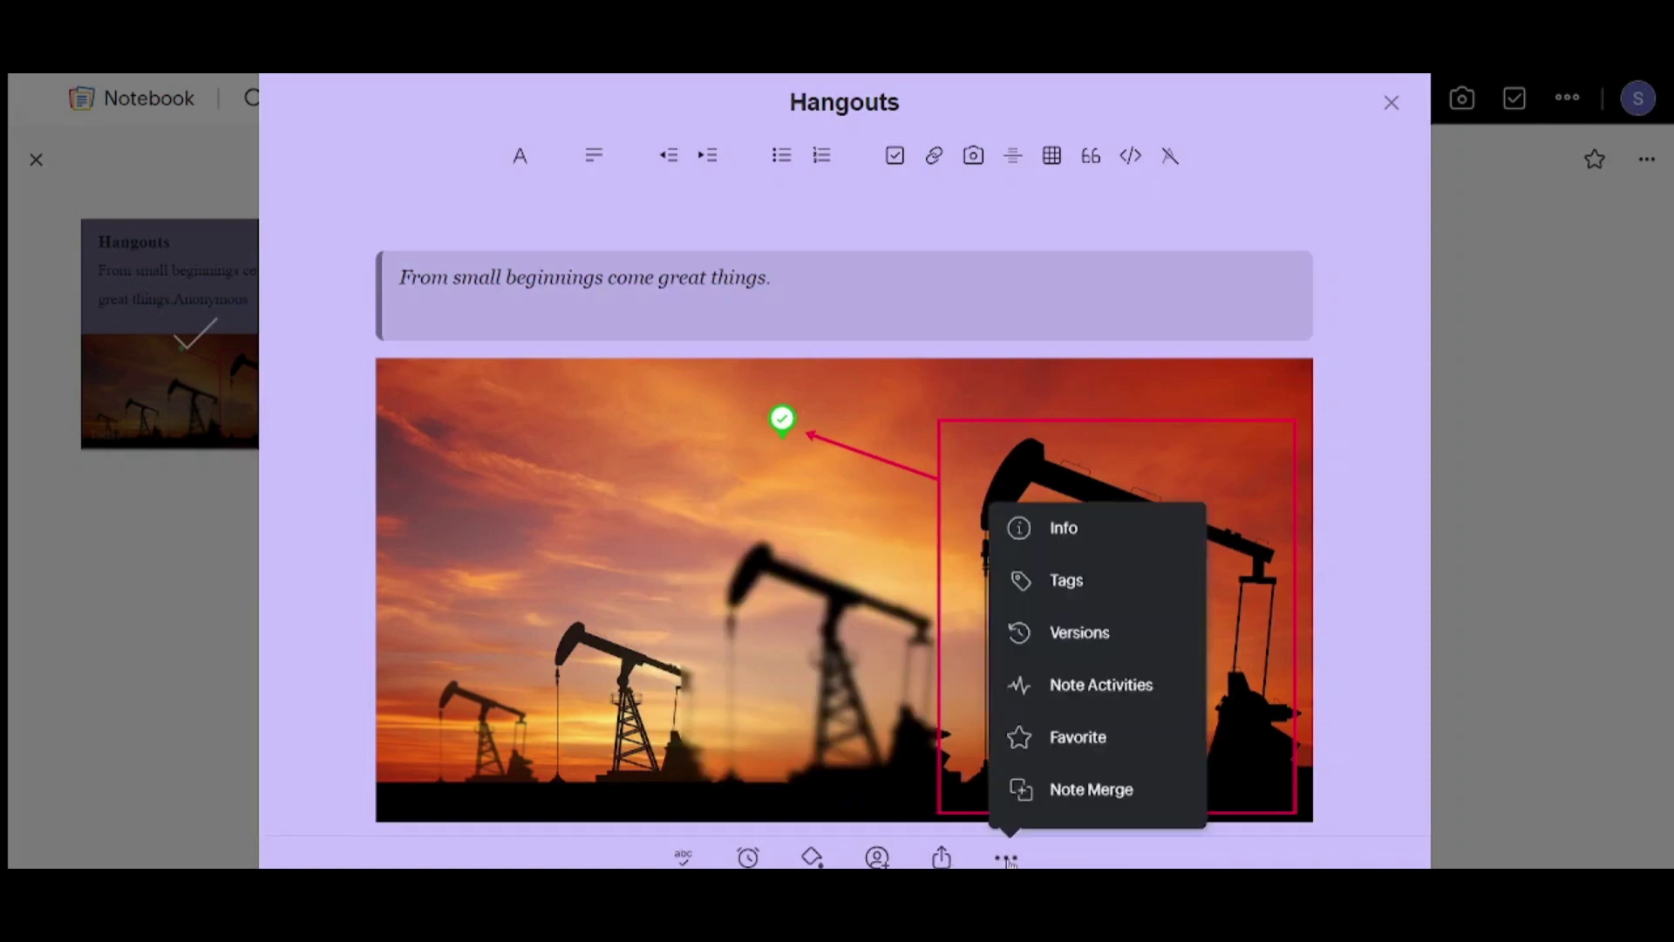
# Tag the Hangouts note with the existing Oil_industry tag and close the note
pyautogui.click(1065, 582)
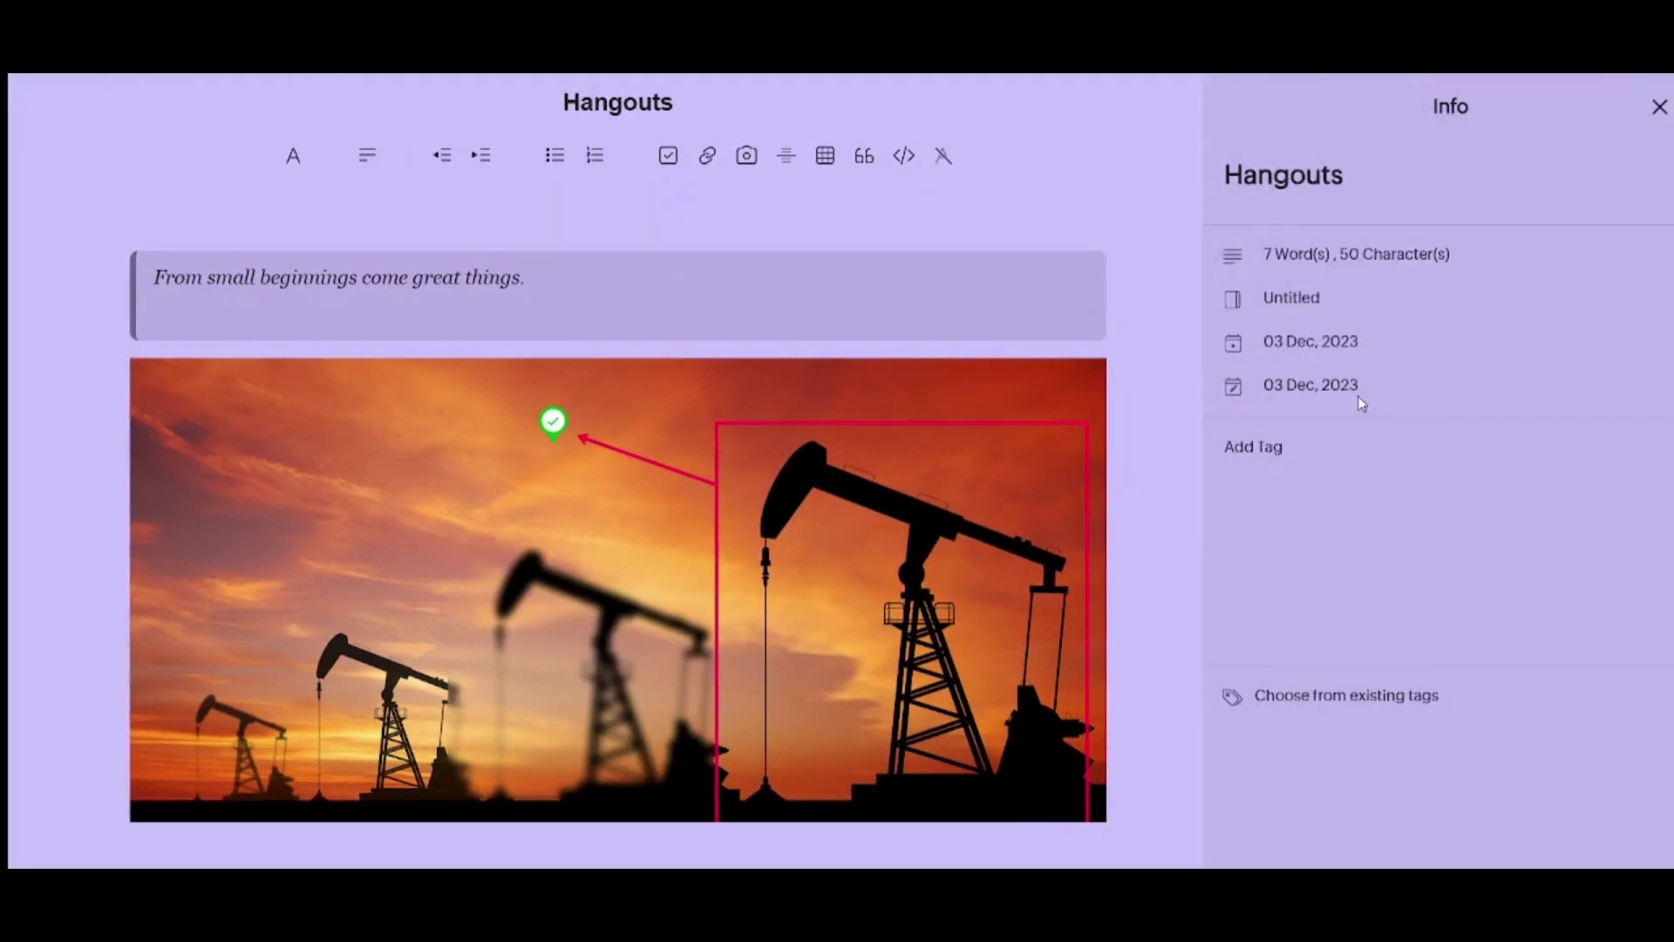
pyautogui.click(1323, 695)
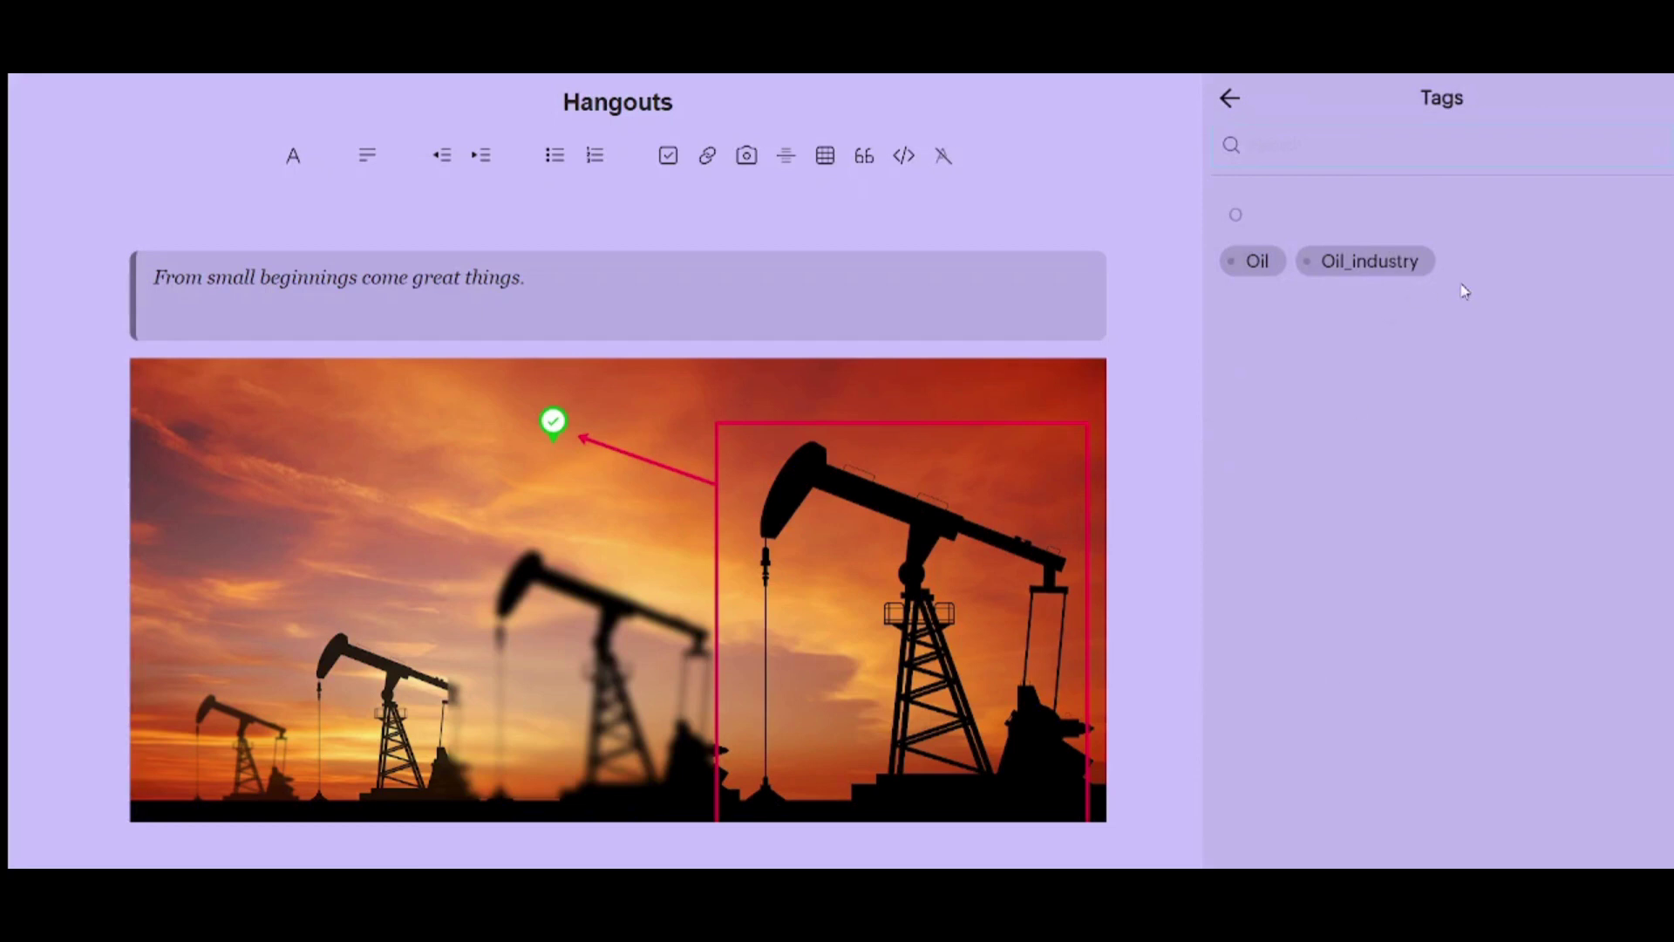
pyautogui.click(1397, 261)
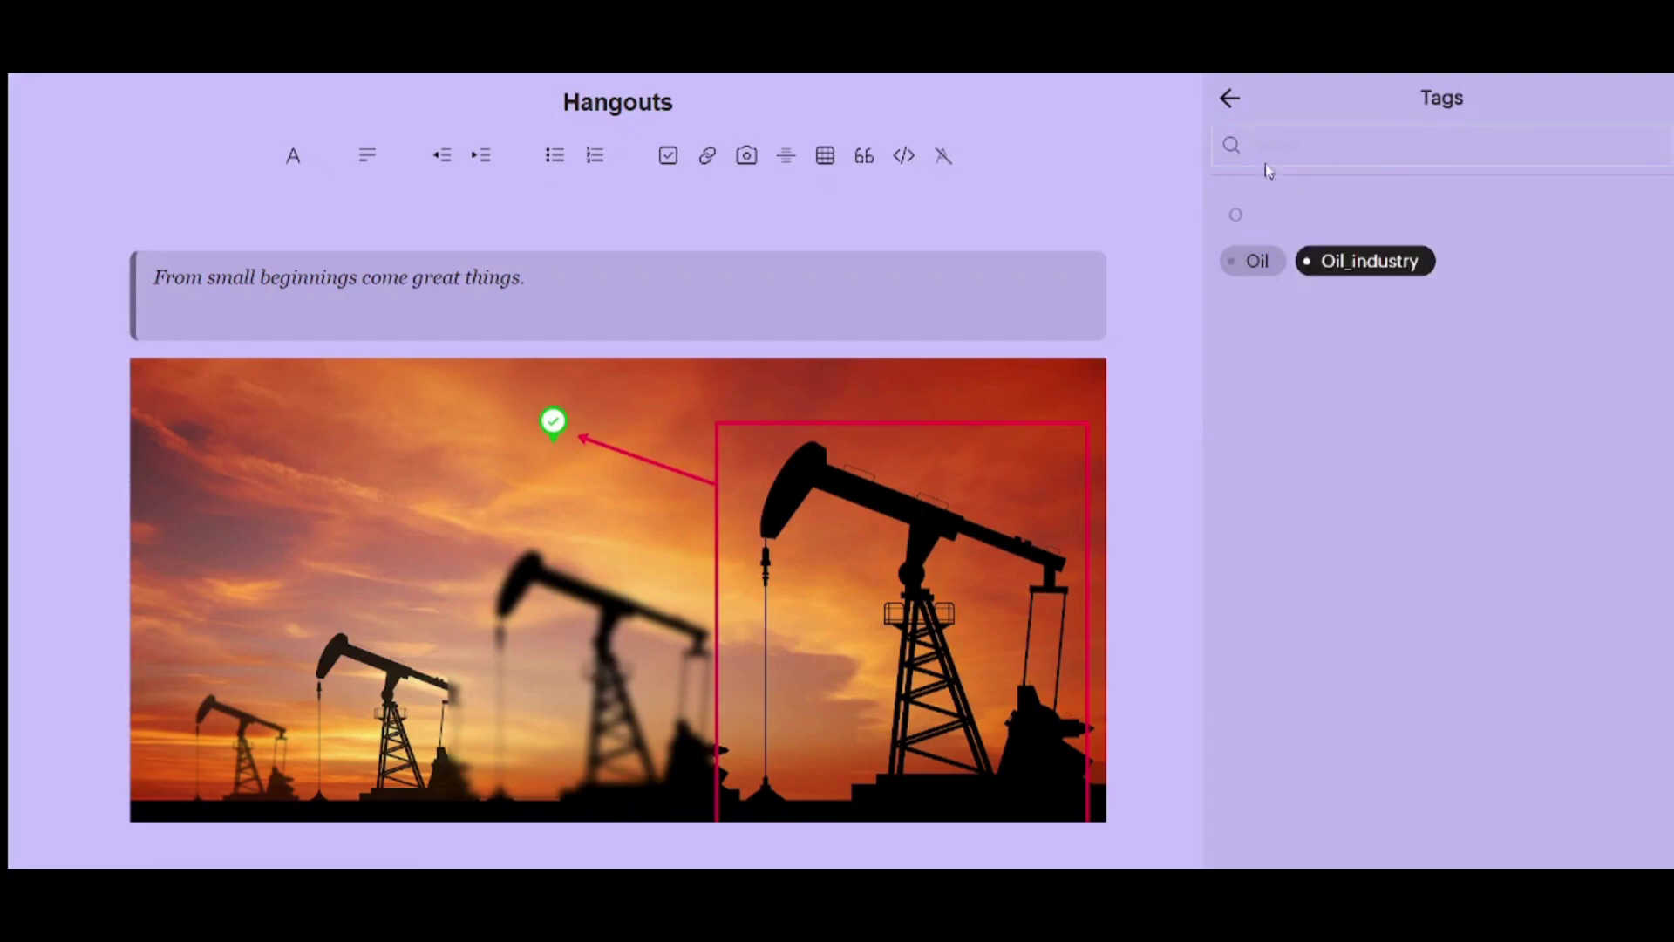
pyautogui.click(1227, 103)
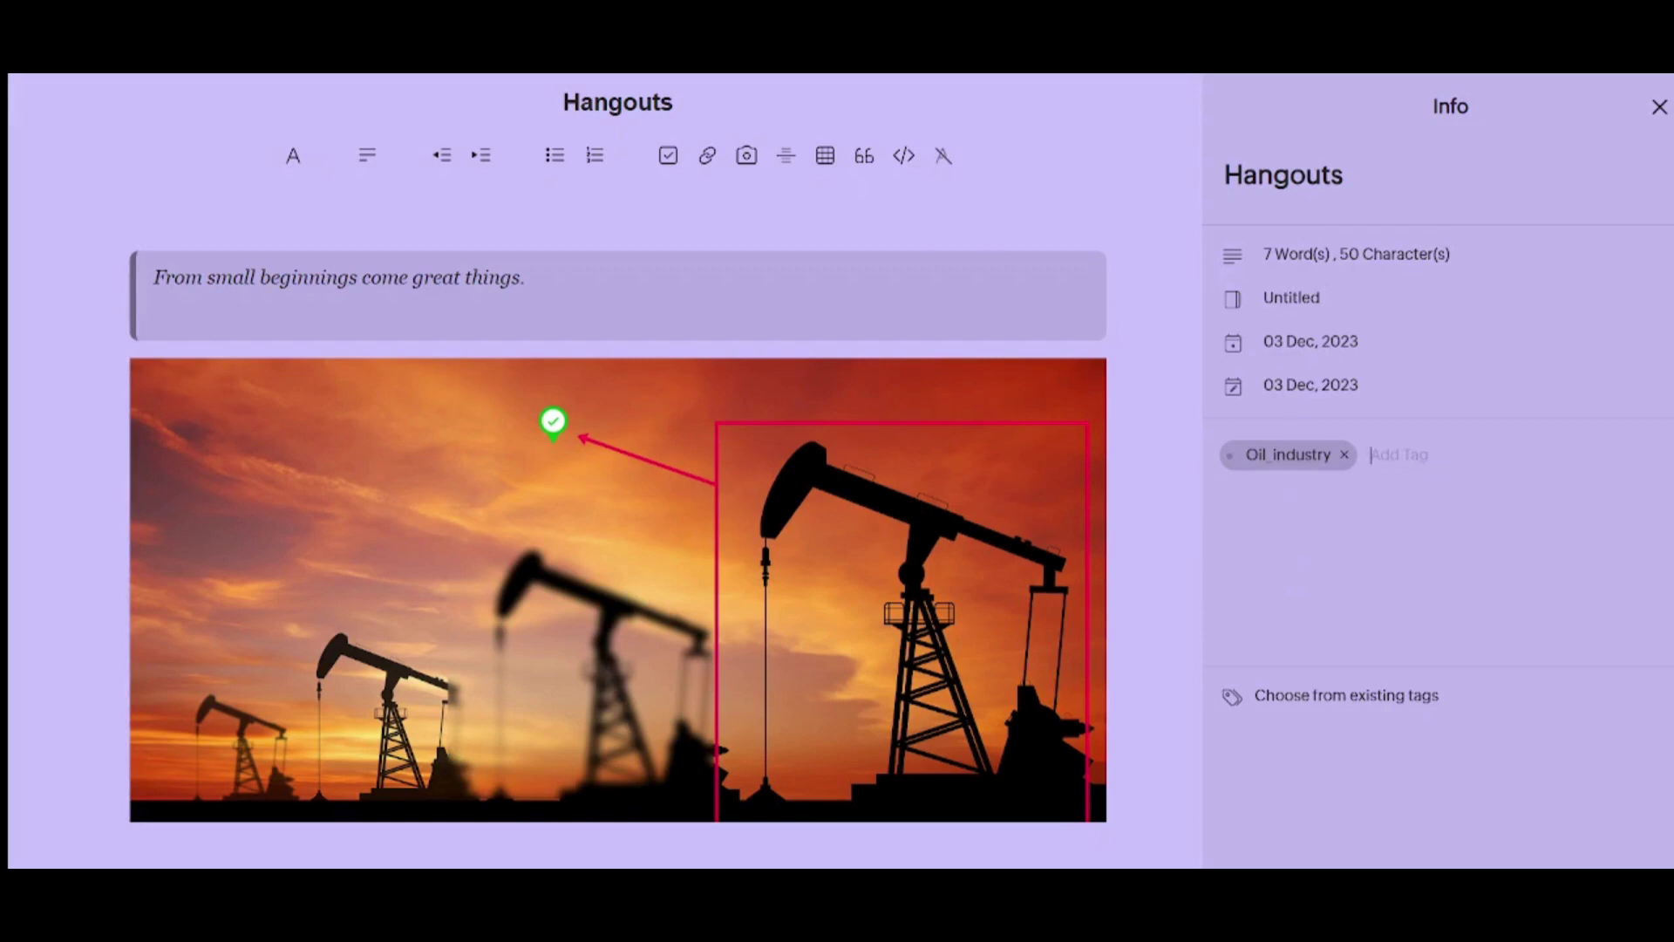
pyautogui.click(1659, 108)
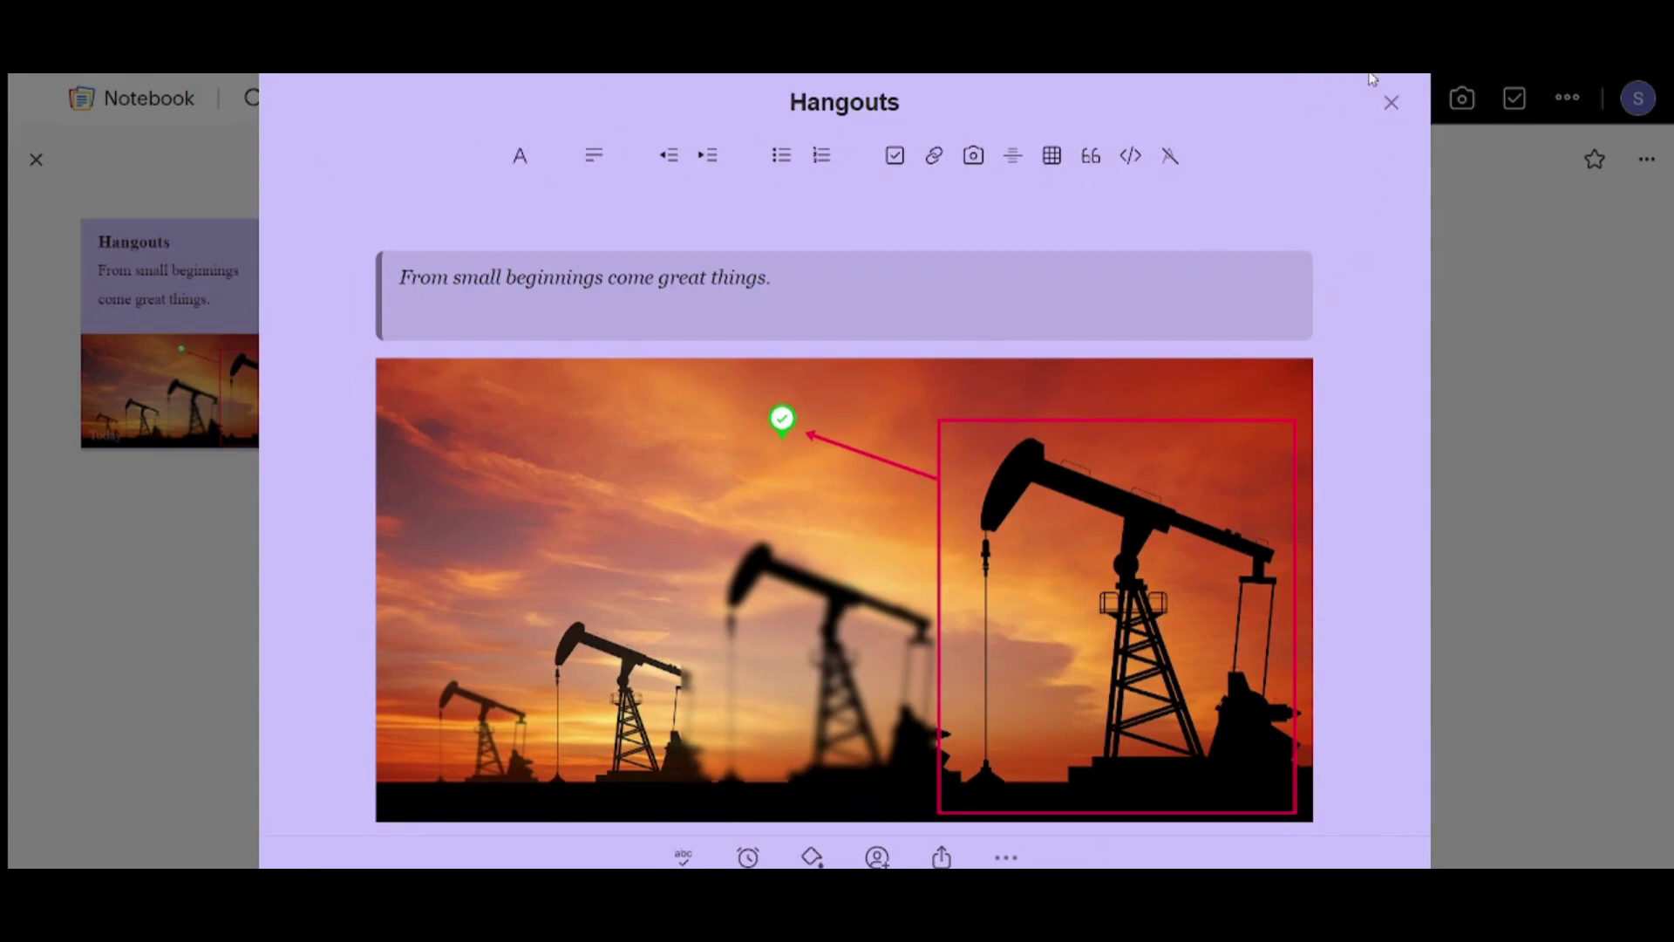
pyautogui.click(1393, 106)
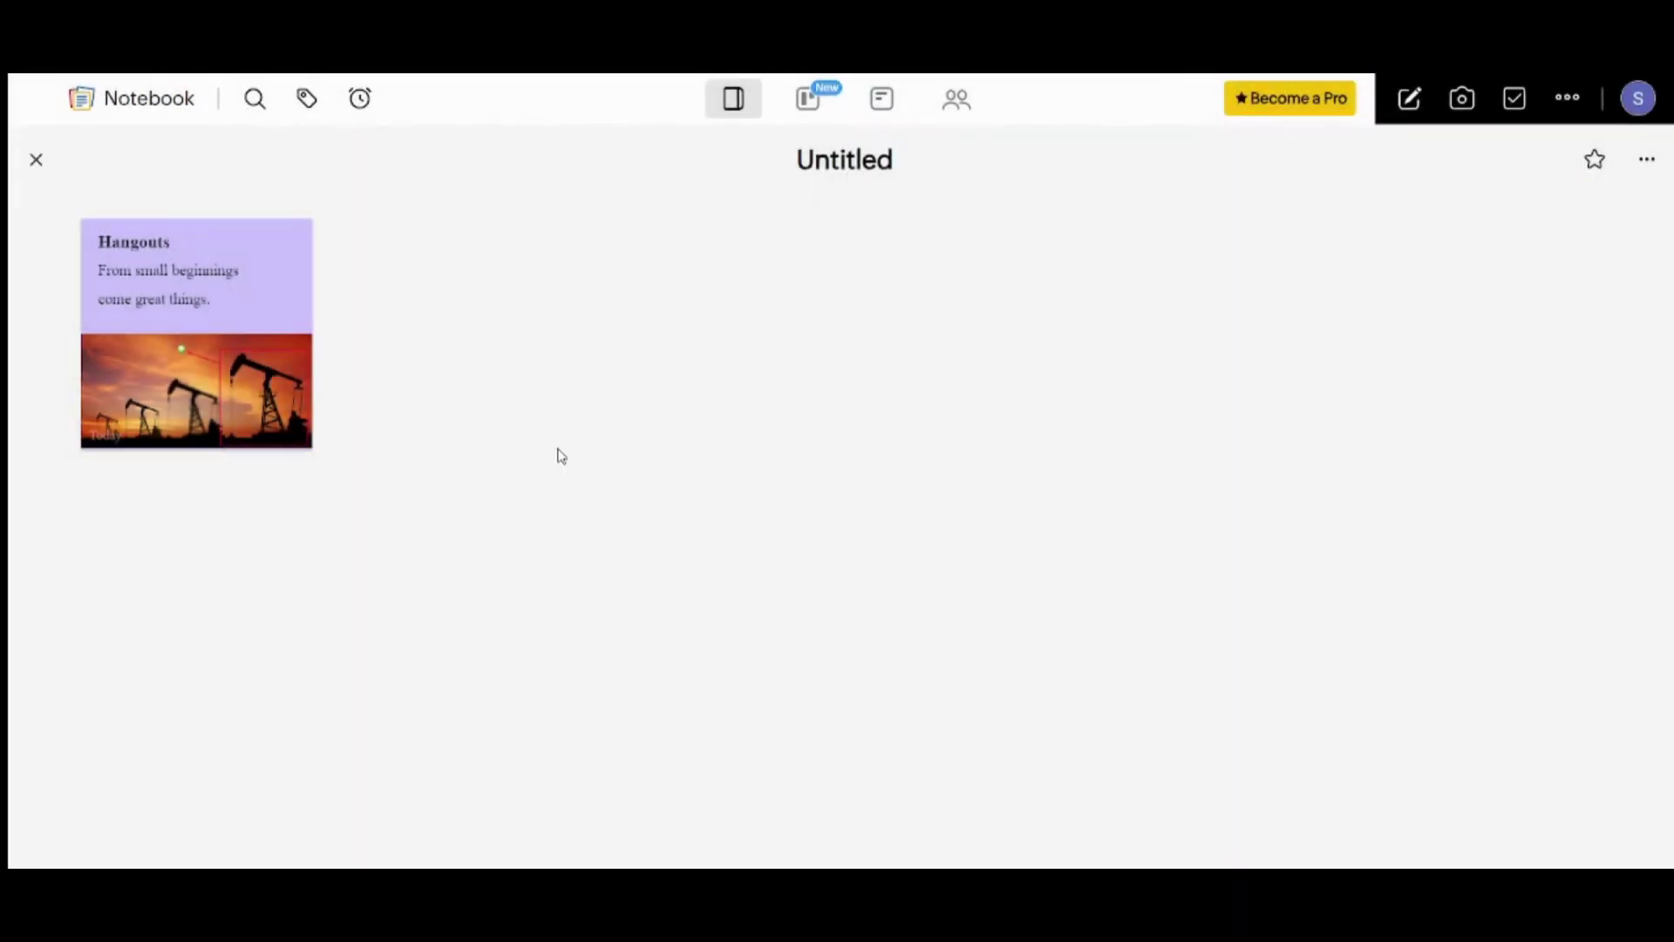
# View the two notes tagged Oil industry from the Tags list, then go back
pyautogui.click(307, 101)
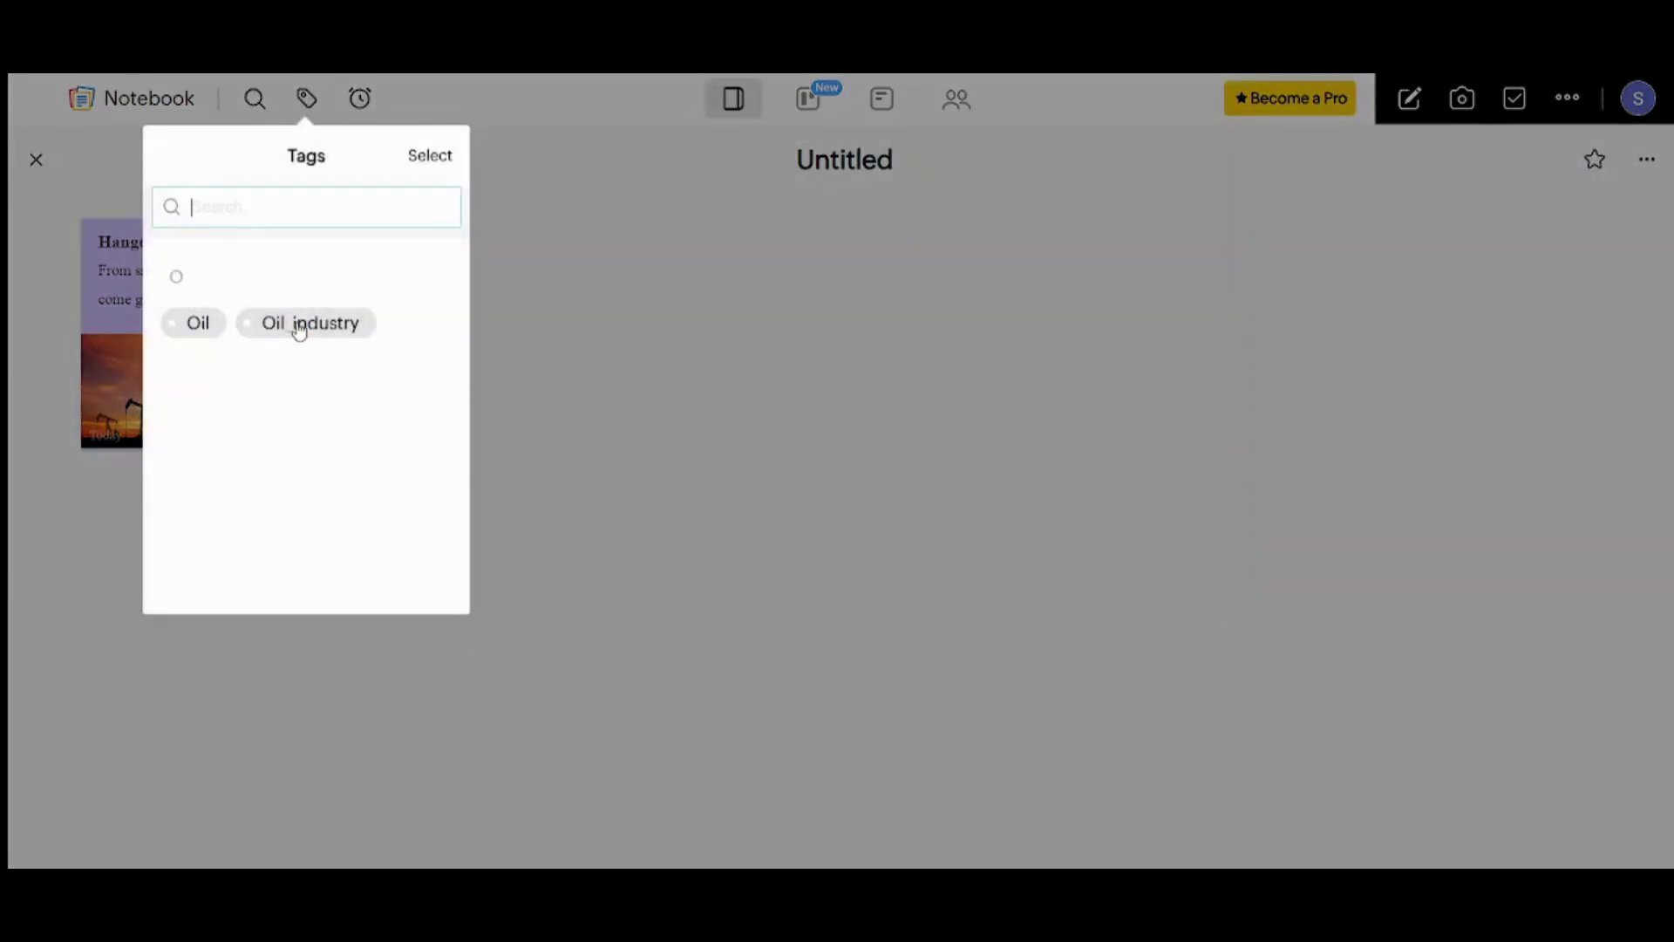
pyautogui.click(299, 327)
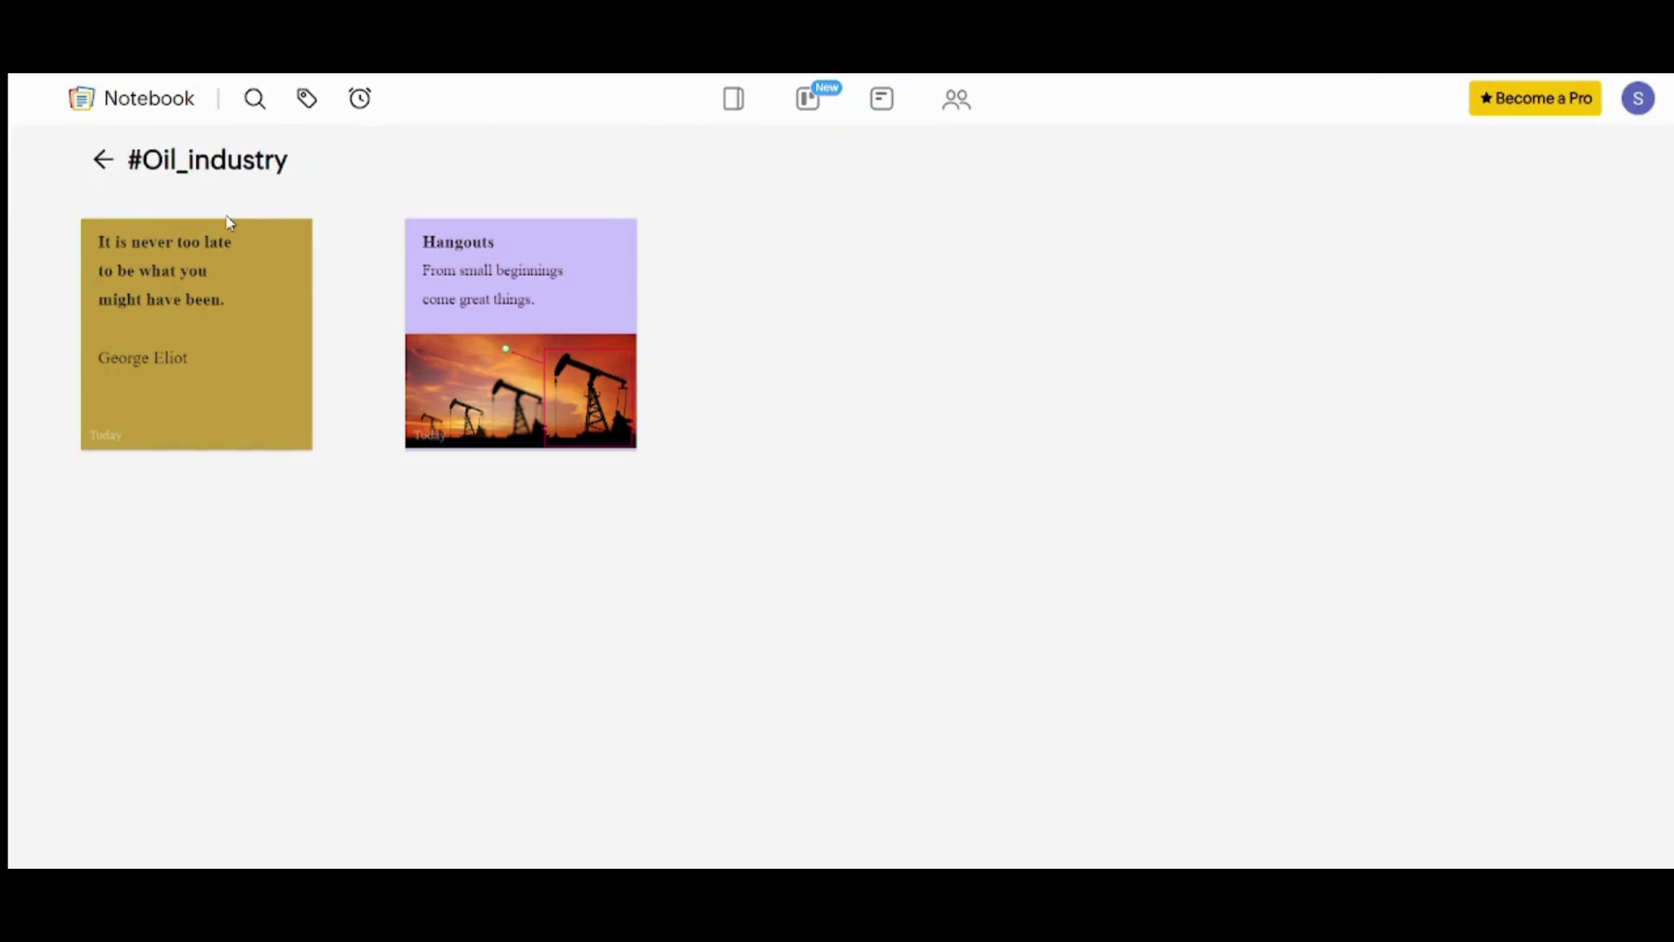
pyautogui.click(103, 161)
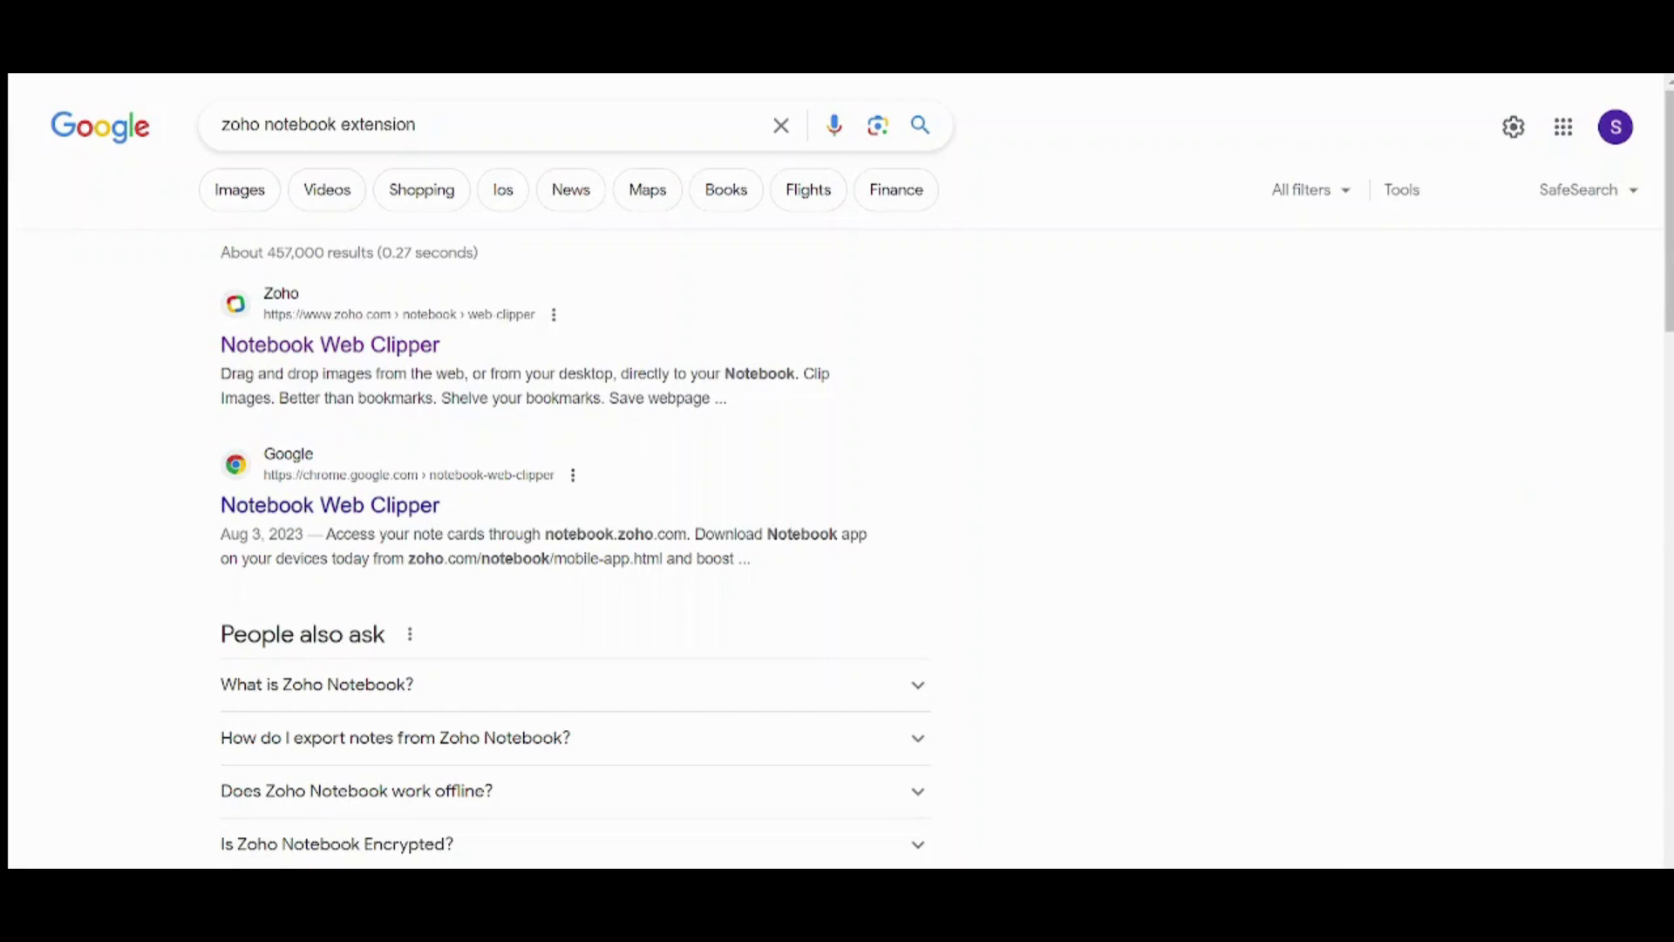
# Open the Notebook Web Clipper result from the 'zoho notebook extension' search
pyautogui.moveTo(252, 128); pyautogui.dragTo(448, 138)
pyautogui.click(119, 316)
pyautogui.click(308, 349)
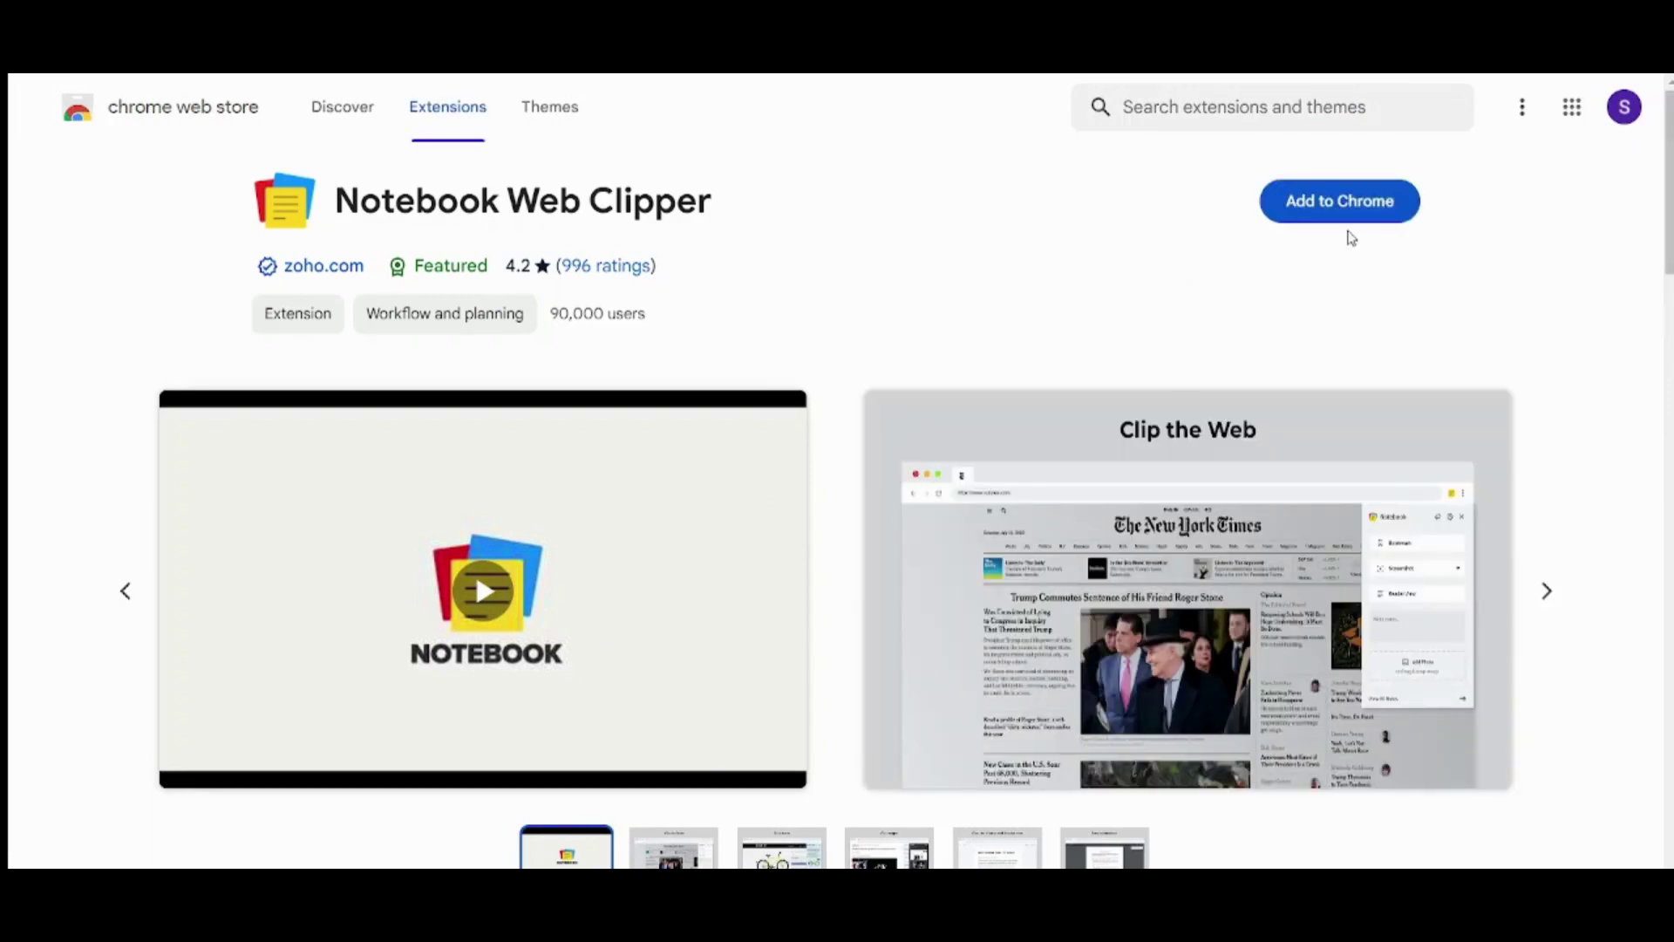
# Add the Notebook Web Clipper extension to Chrome
pyautogui.click(1345, 218)
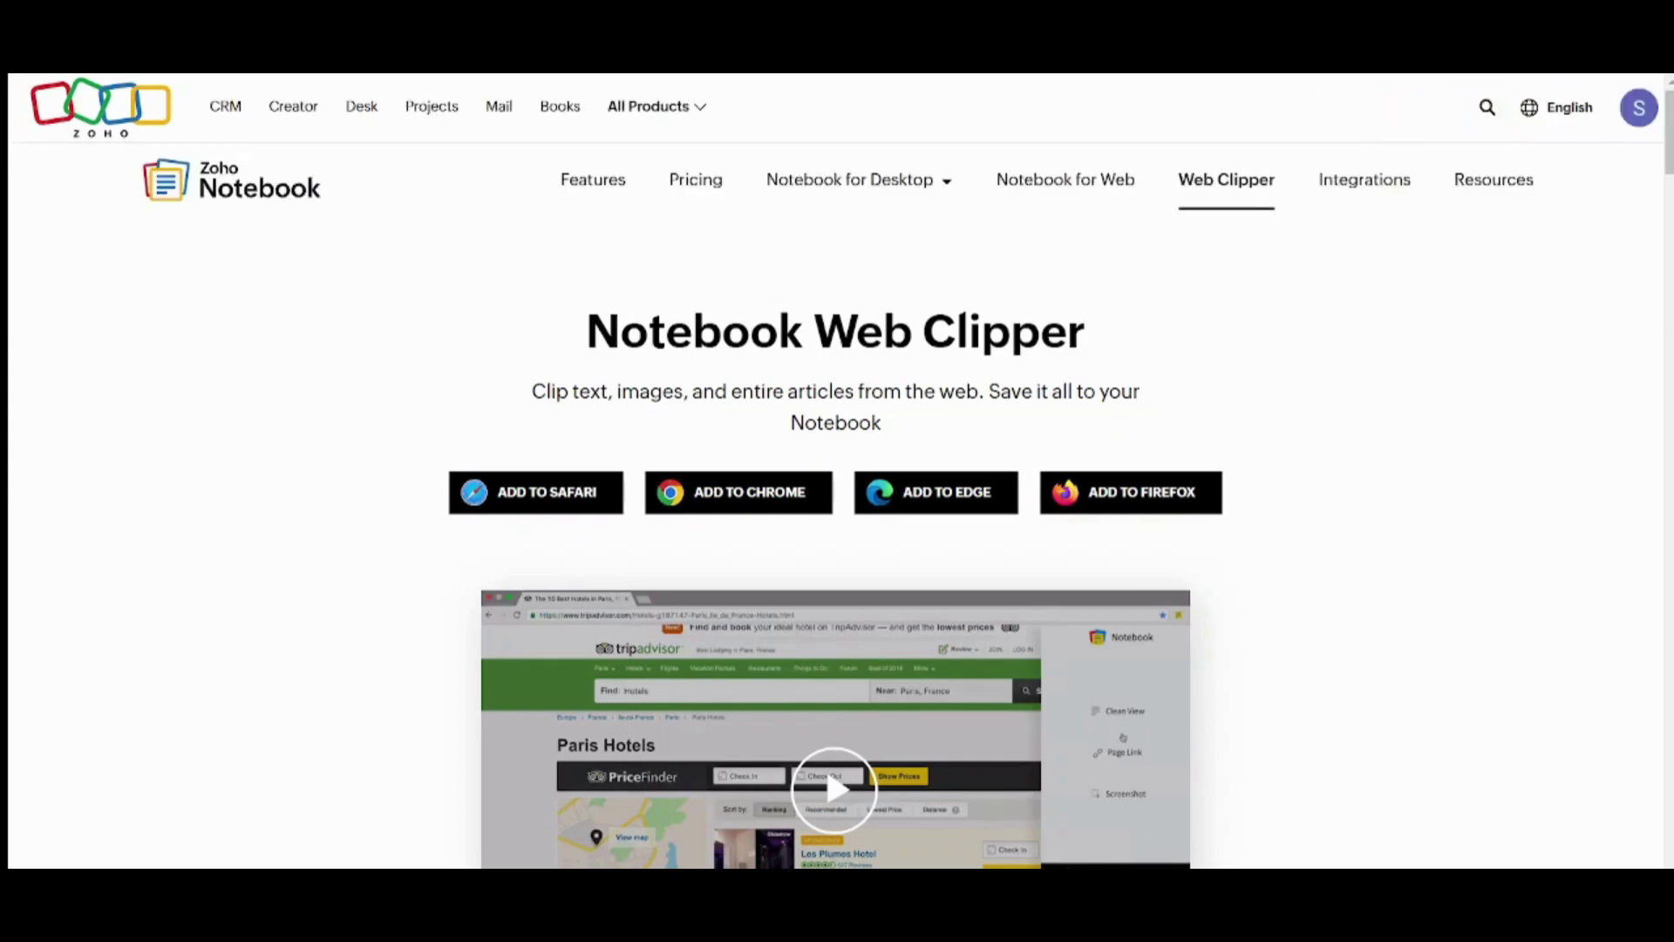
# Search Google for 'list of best hangouts'
pyautogui.hotkey('ctrl', 'l')
pyautogui.write('list of be')
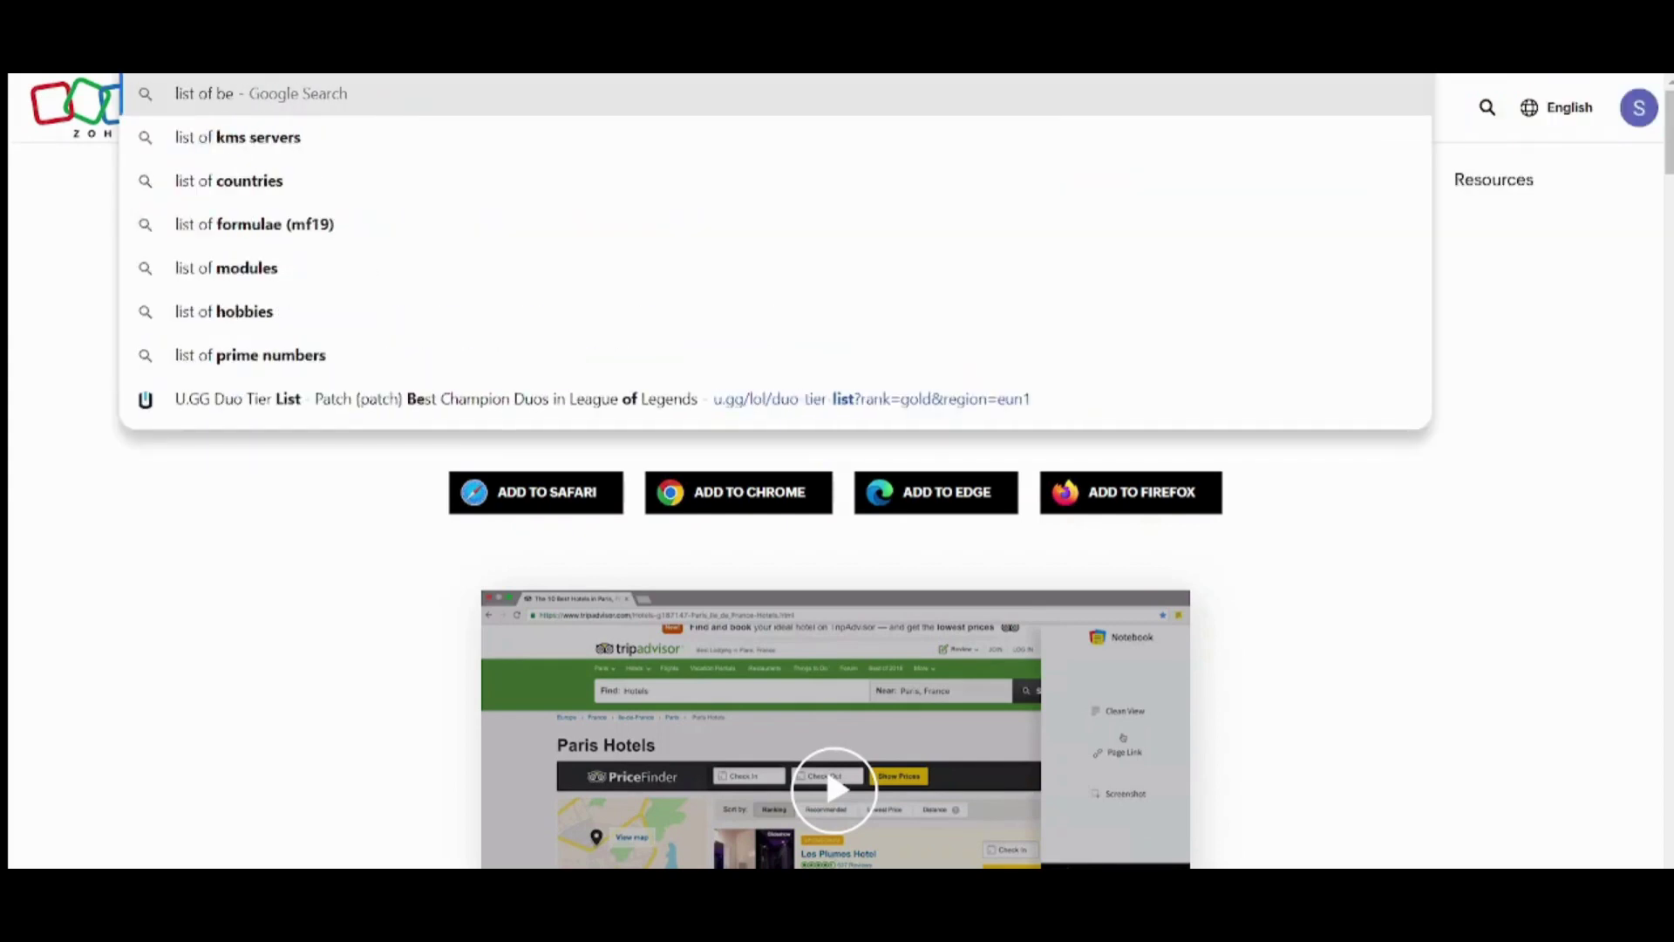
pyautogui.write('st hangouts')
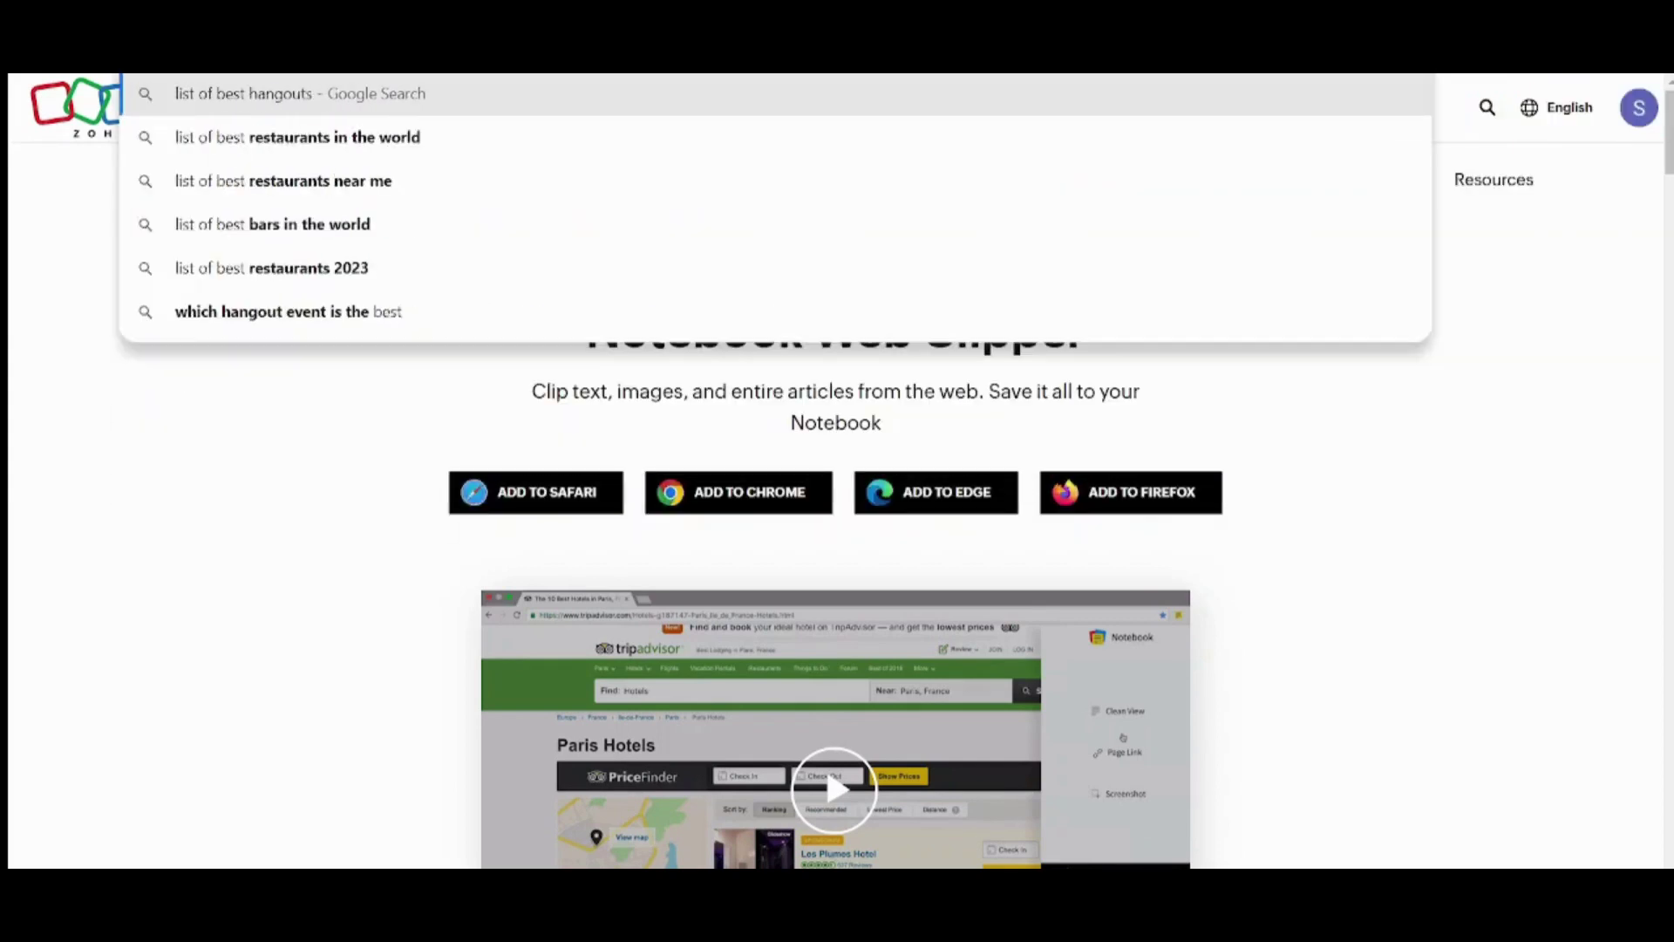
pyautogui.press('Return')
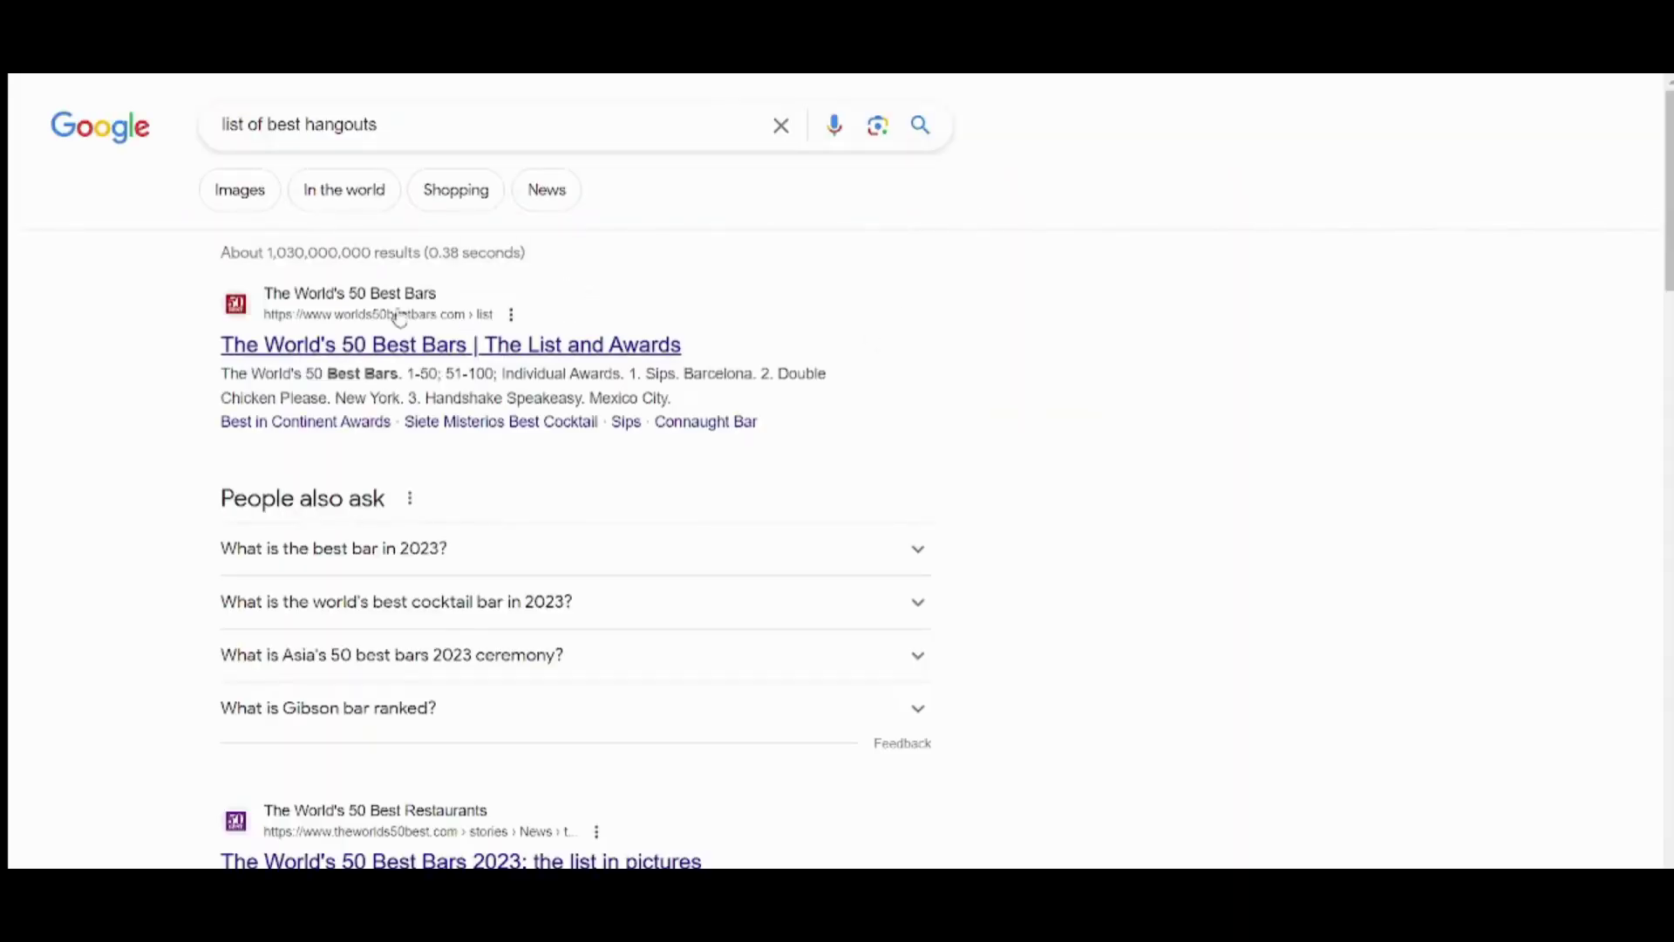
# Scroll down the results and open the La Liste restaurant guide
pyautogui.scroll(-5, 39, 670)
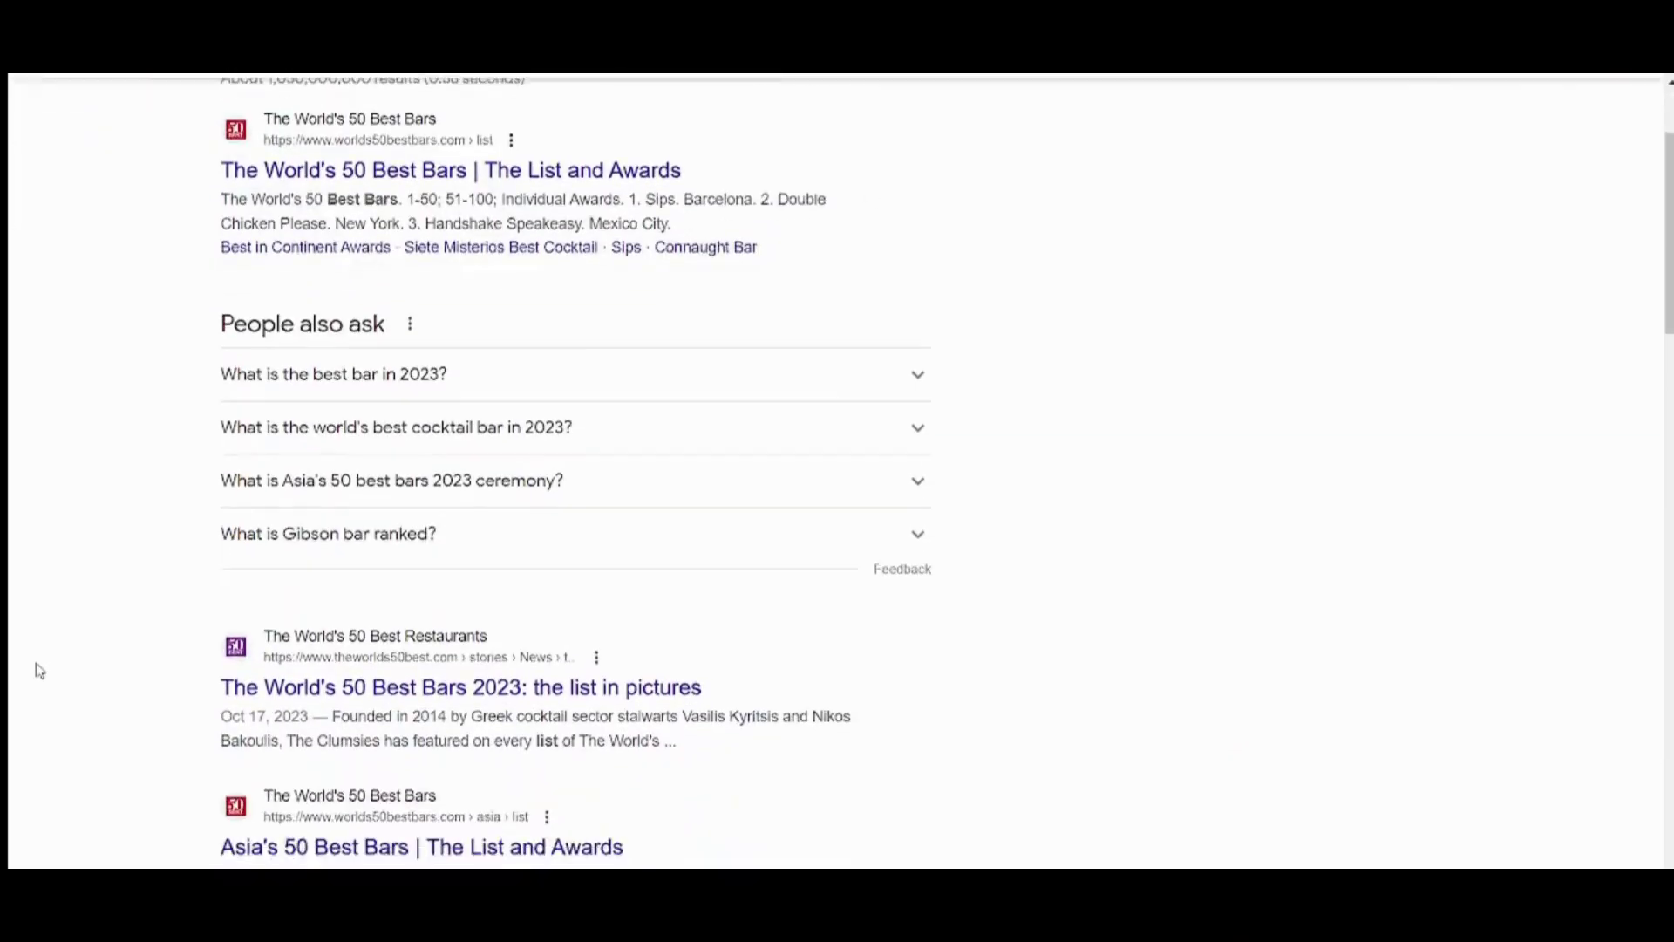
pyautogui.scroll(-4, 40, 670)
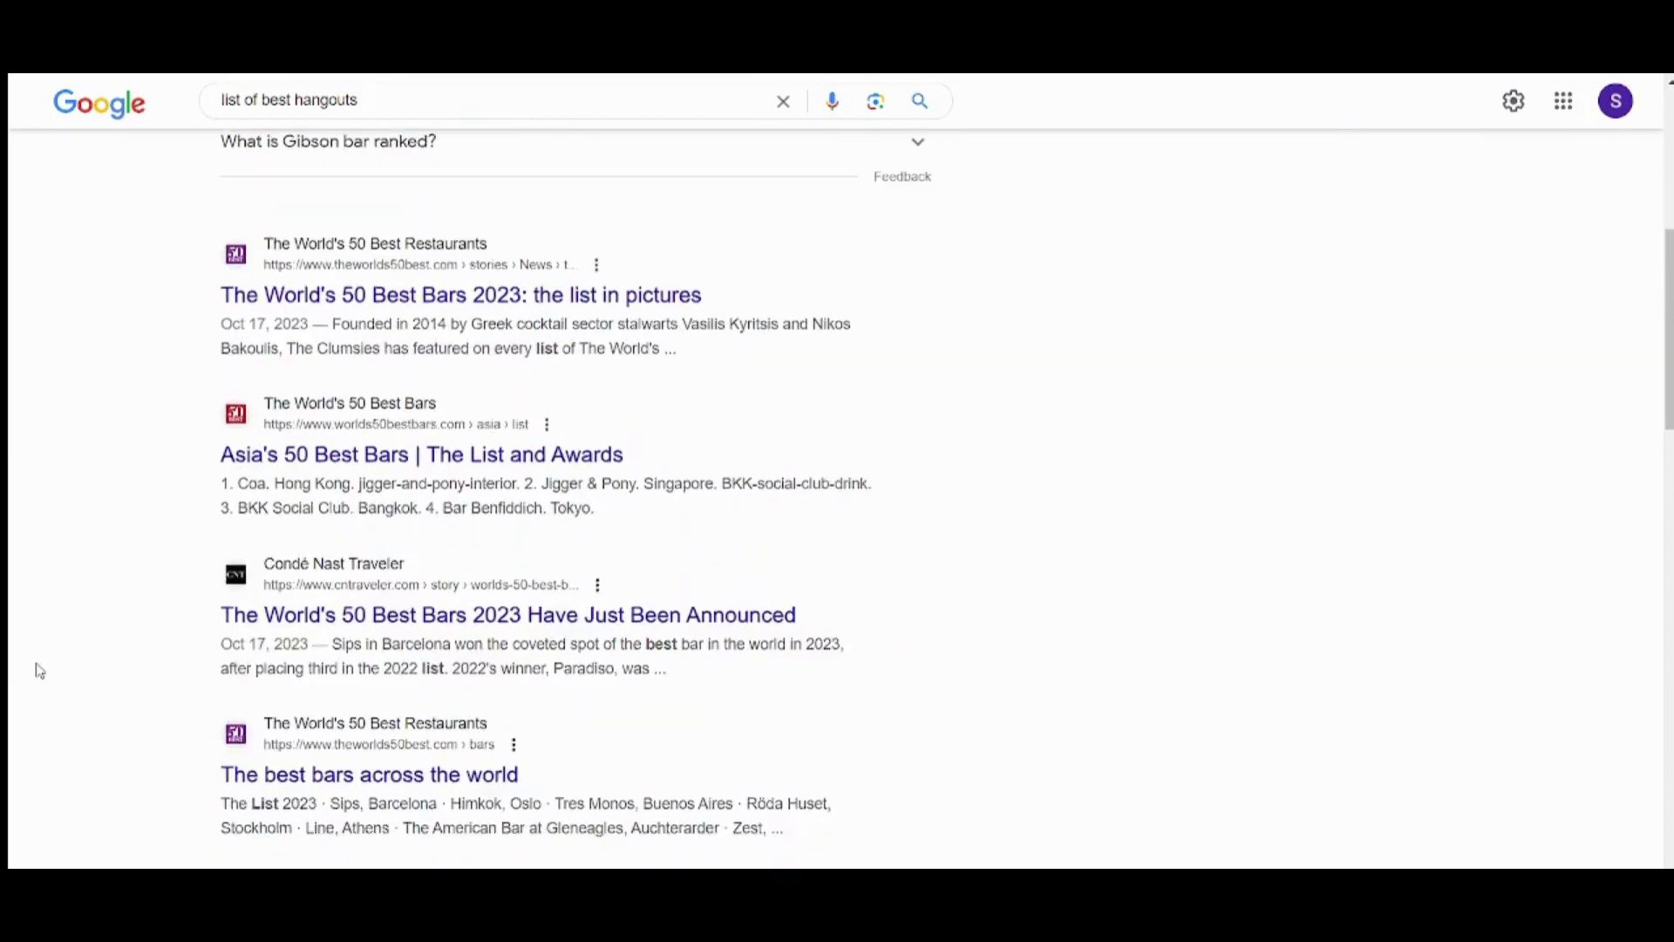
pyautogui.scroll(-4, 39, 669)
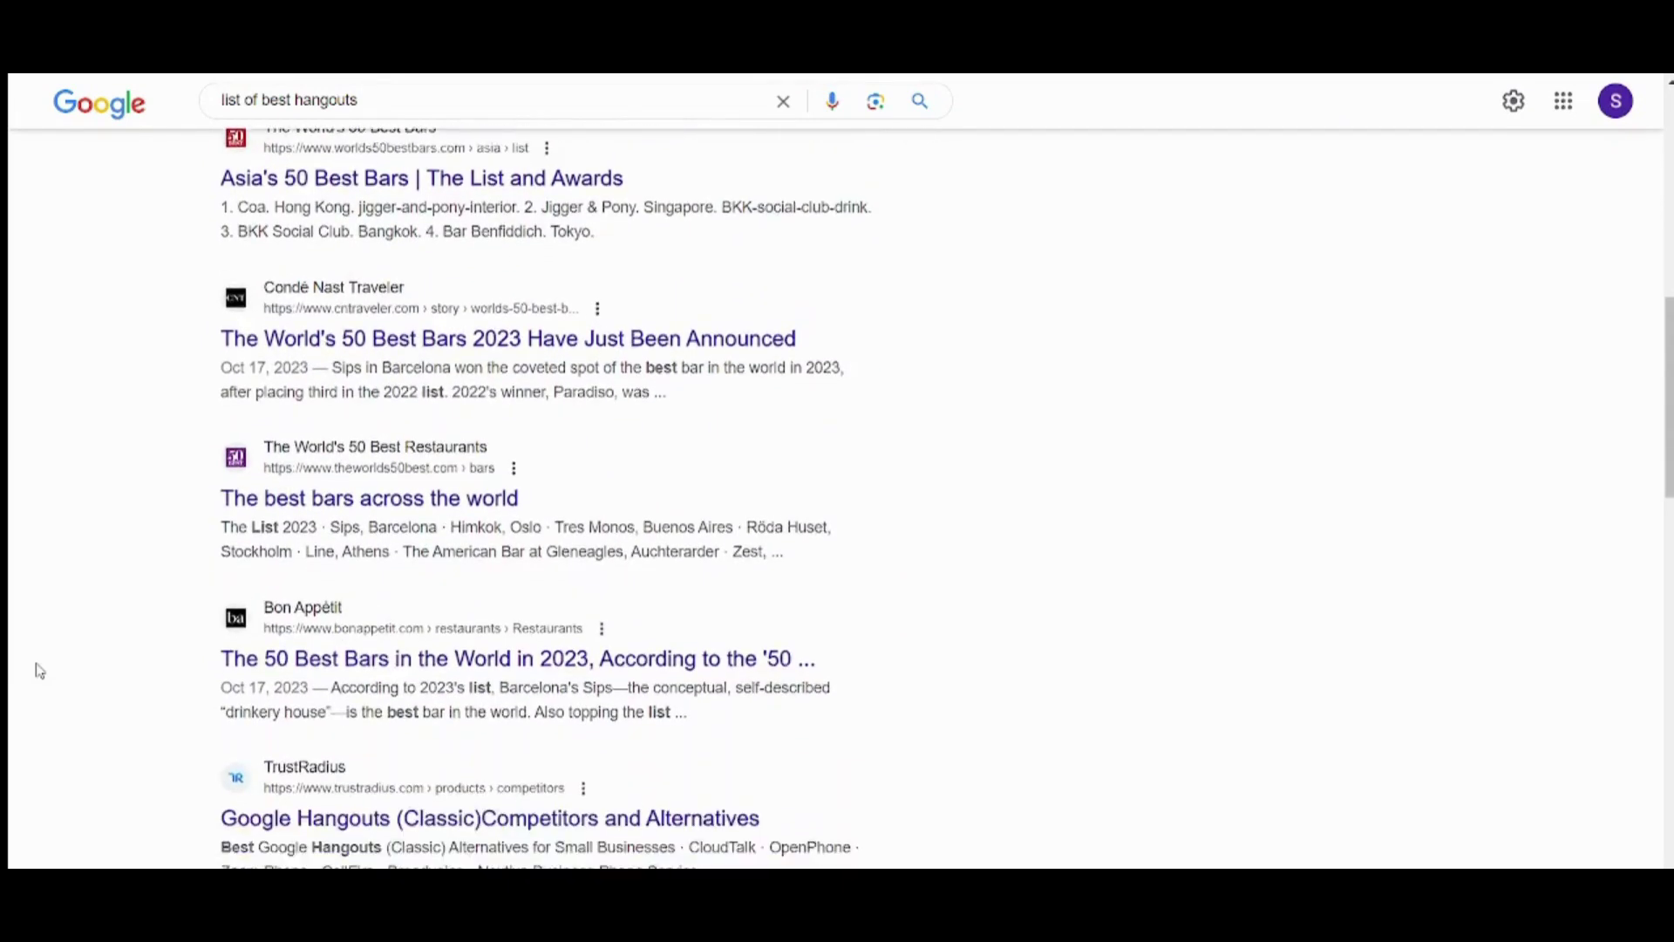
pyautogui.scroll(-3, 40, 670)
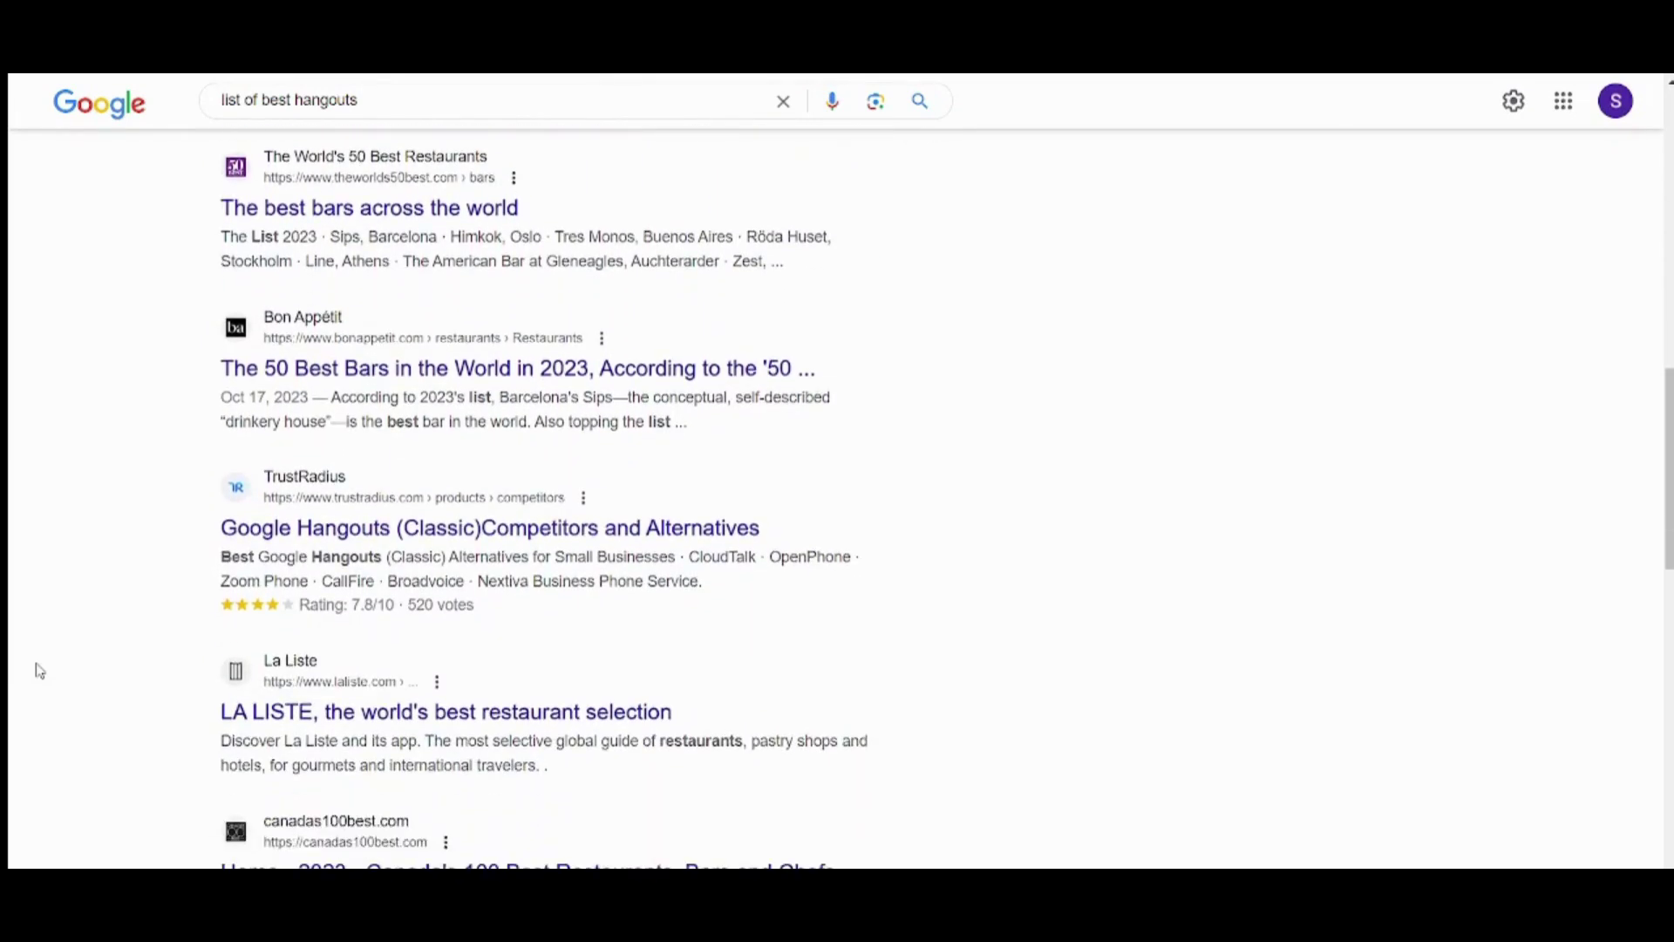
pyautogui.scroll(-2, 39, 670)
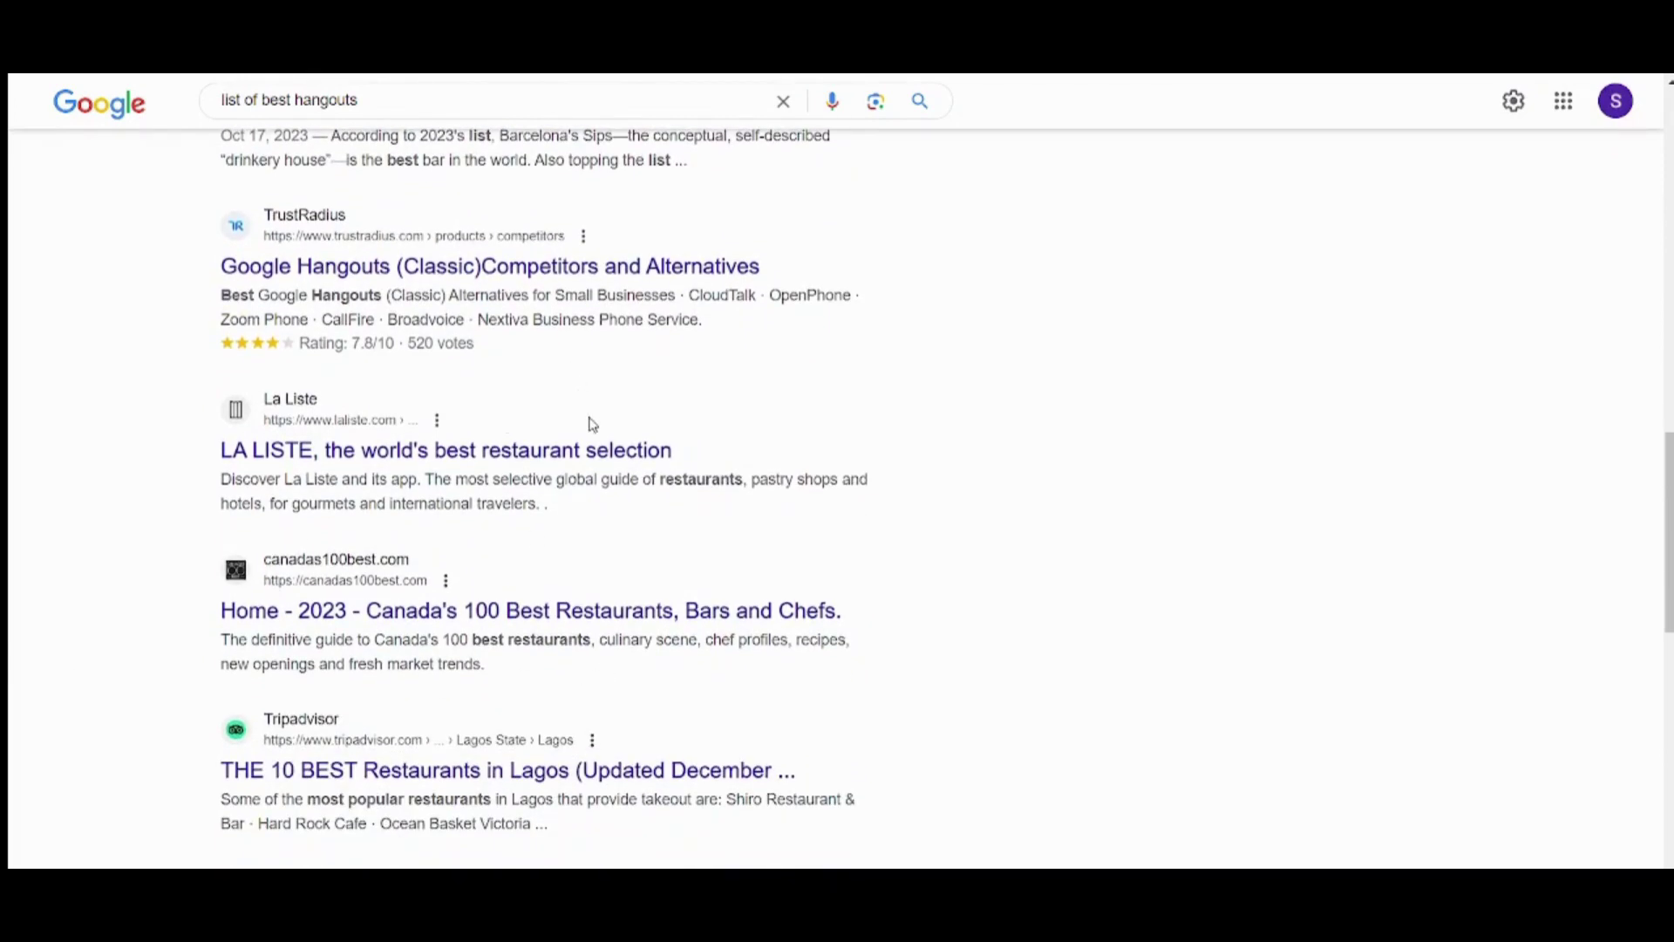
pyautogui.click(602, 455)
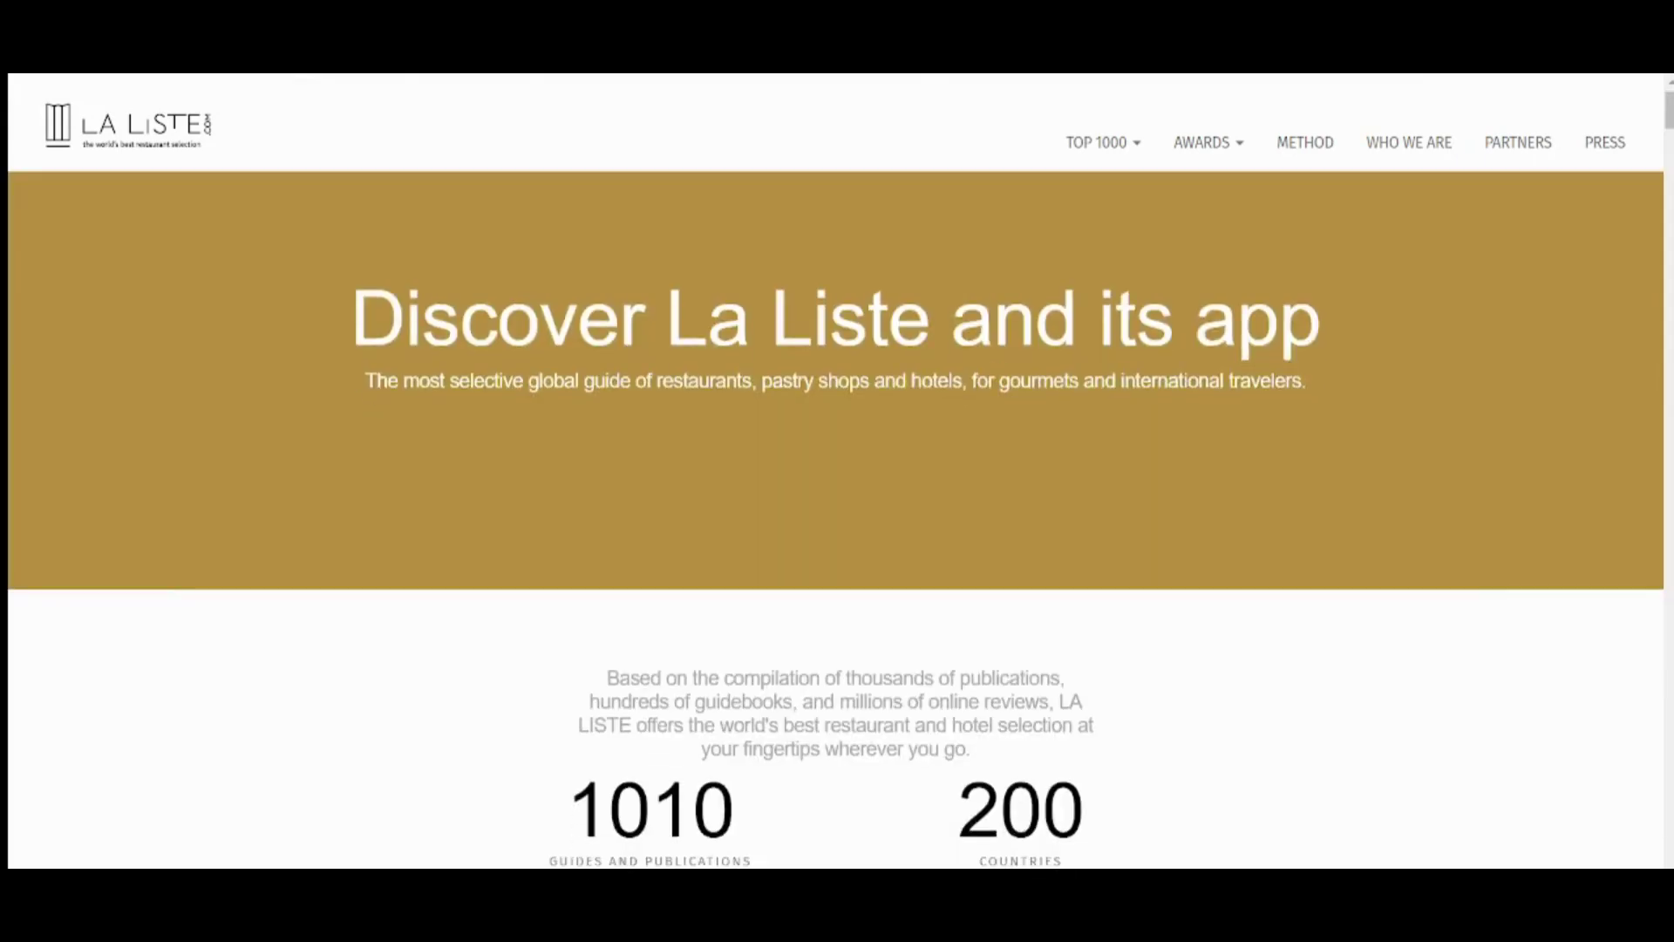
# Browse the La Liste homepage, then return to the 'list of best hangouts' results
pyautogui.scroll(-8, 1521, 662)
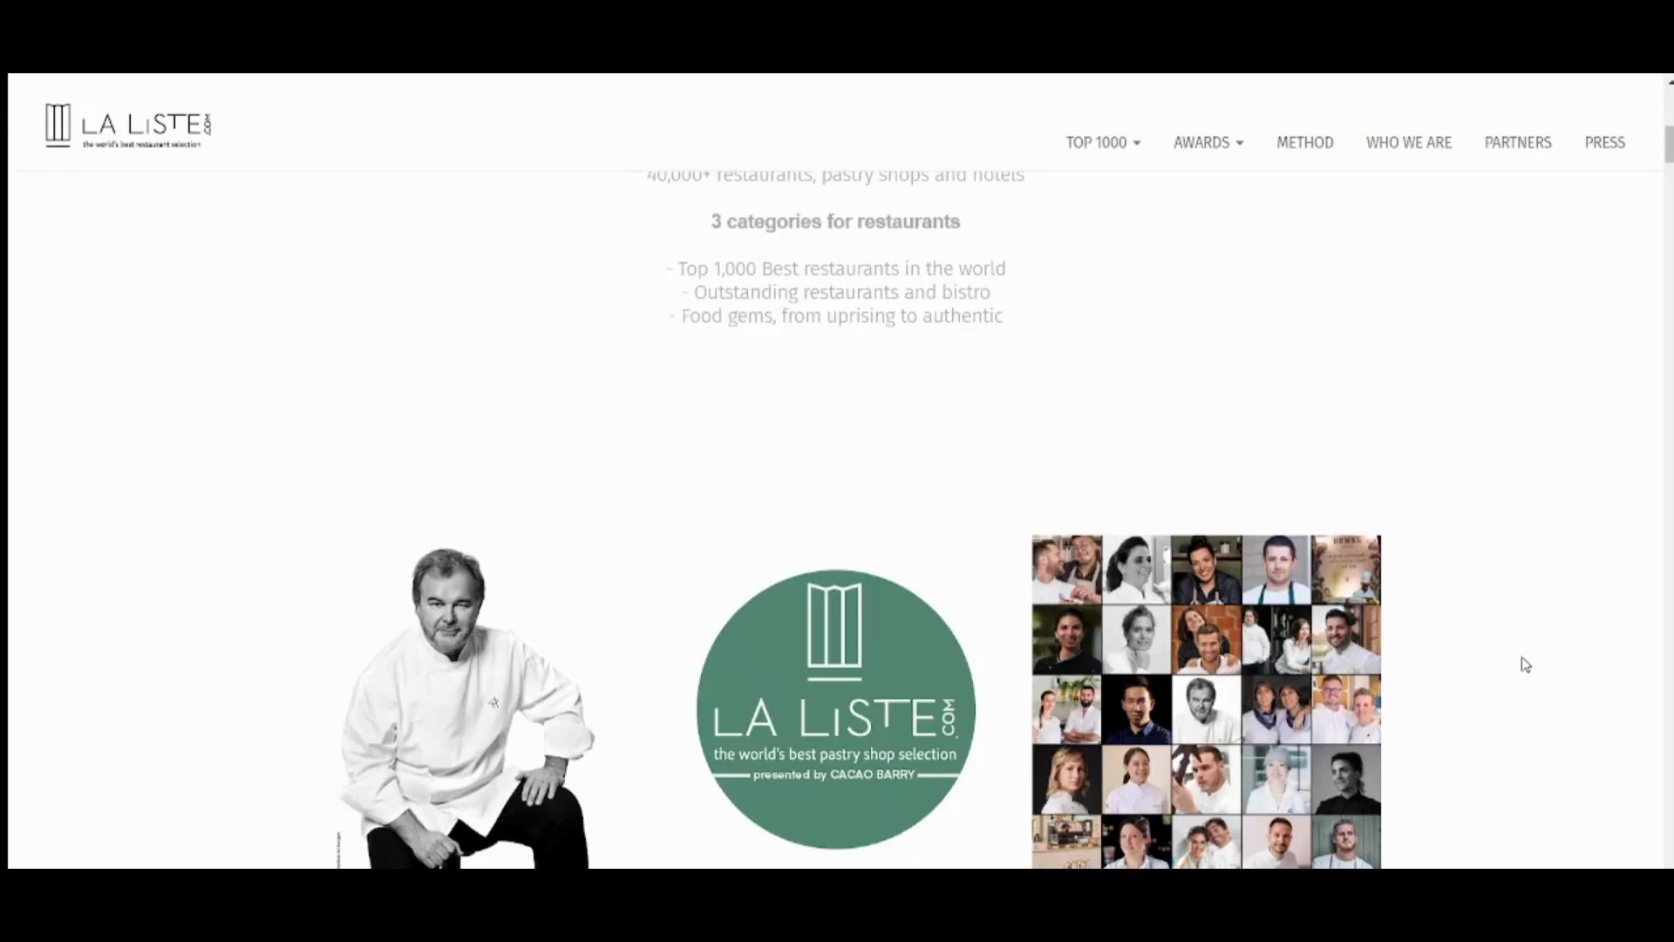
pyautogui.scroll(-5, 1525, 665)
pyautogui.scroll(-5, 1525, 664)
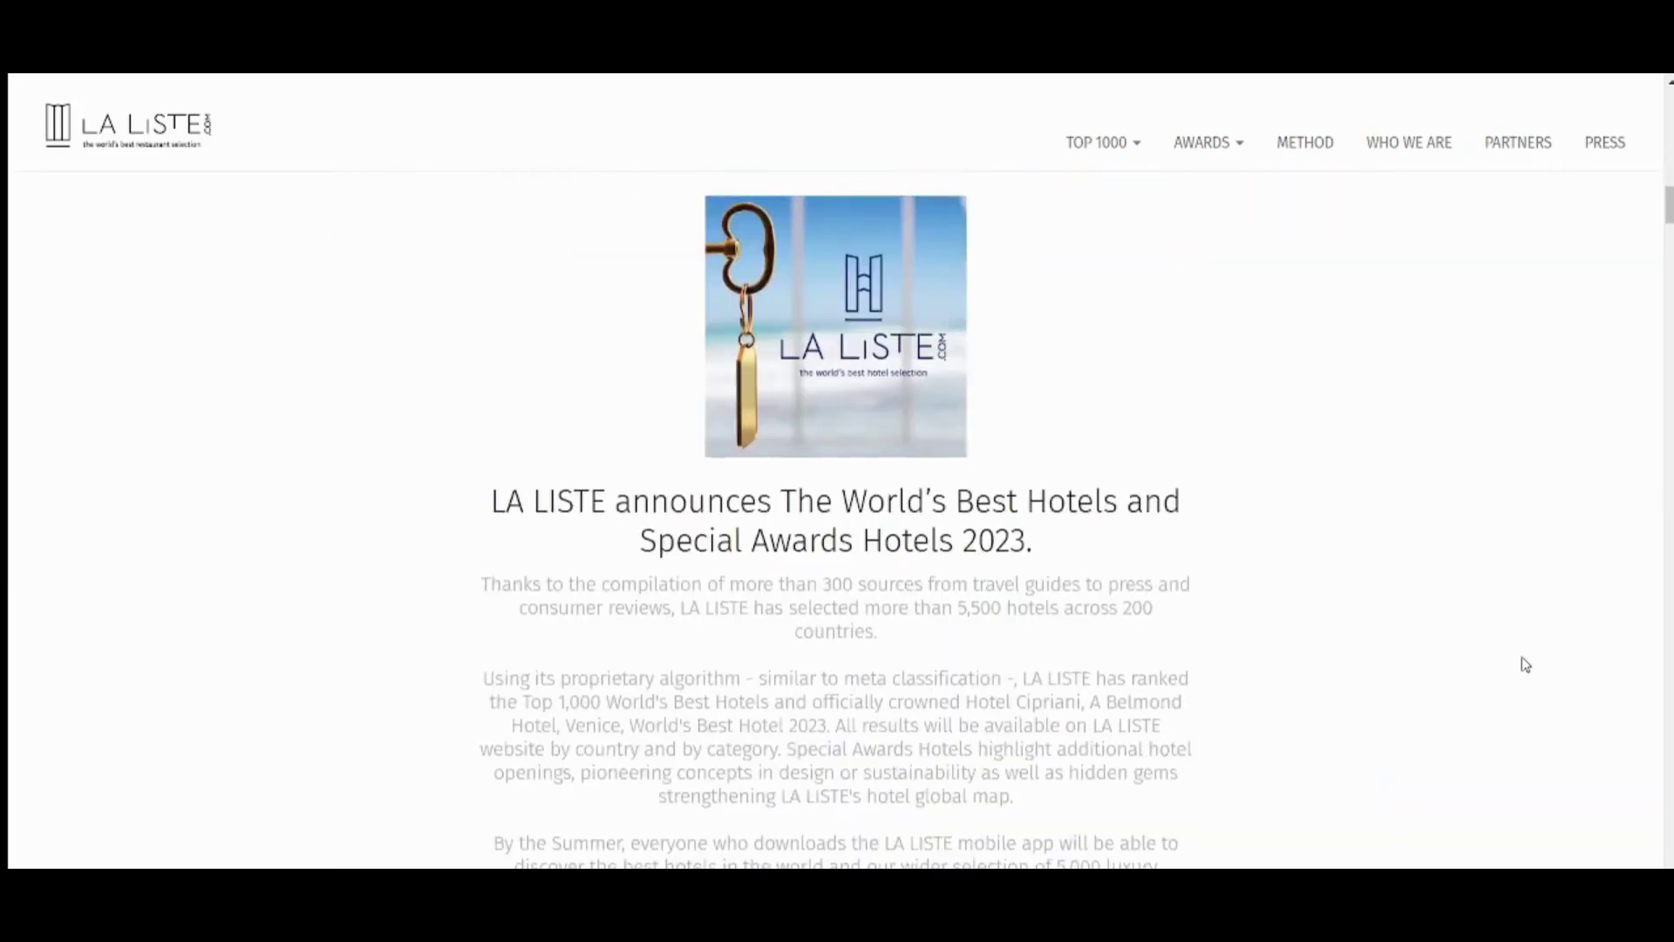
pyautogui.scroll(-10, 1525, 665)
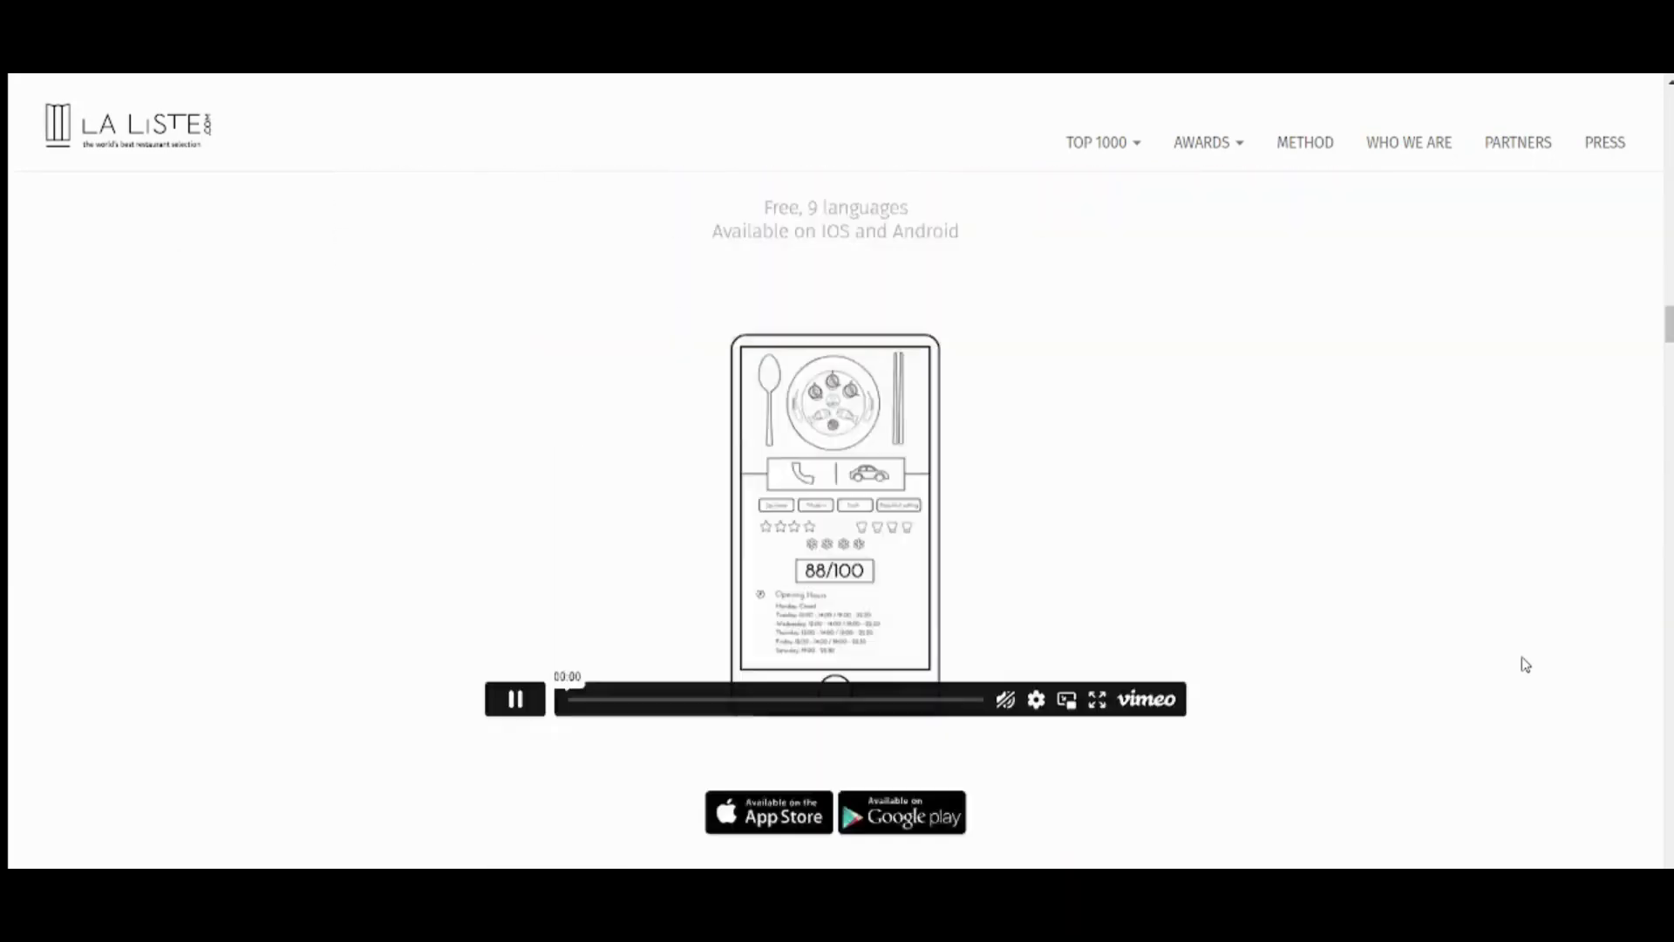
pyautogui.scroll(5, 1525, 664)
pyautogui.scroll(-15, 1524, 664)
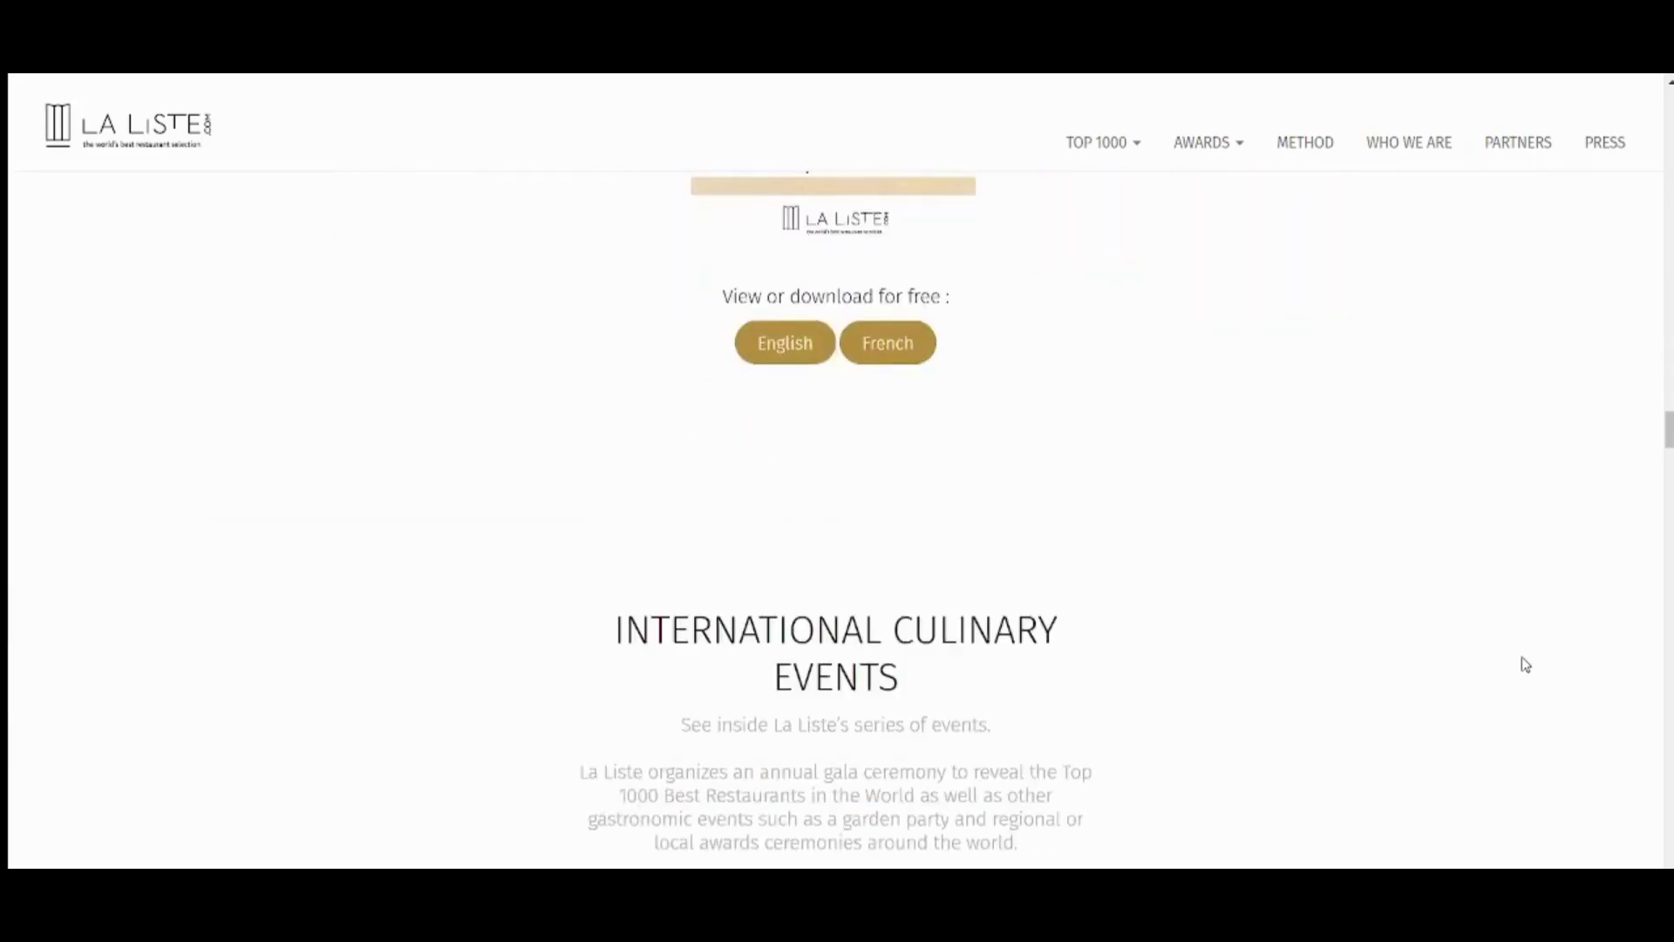
pyautogui.scroll(-8, 1525, 664)
pyautogui.scroll(8, 1525, 664)
pyautogui.scroll(-1, 1525, 665)
pyautogui.scroll(10, 1525, 665)
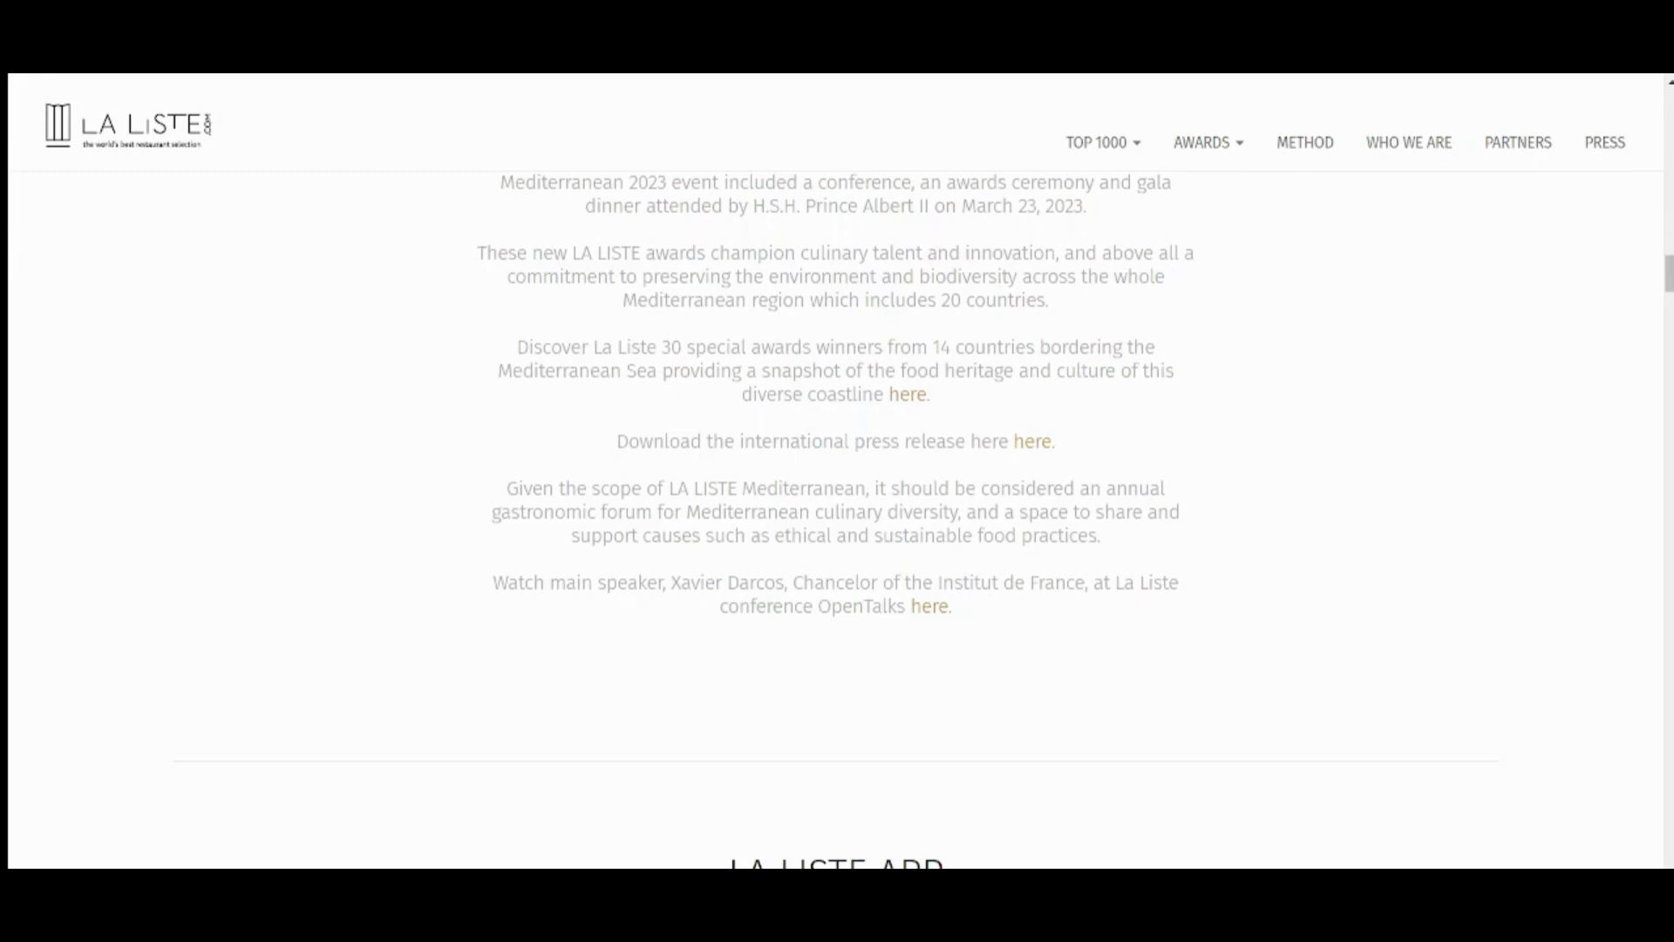
pyautogui.hotkey('alt', 'Left')
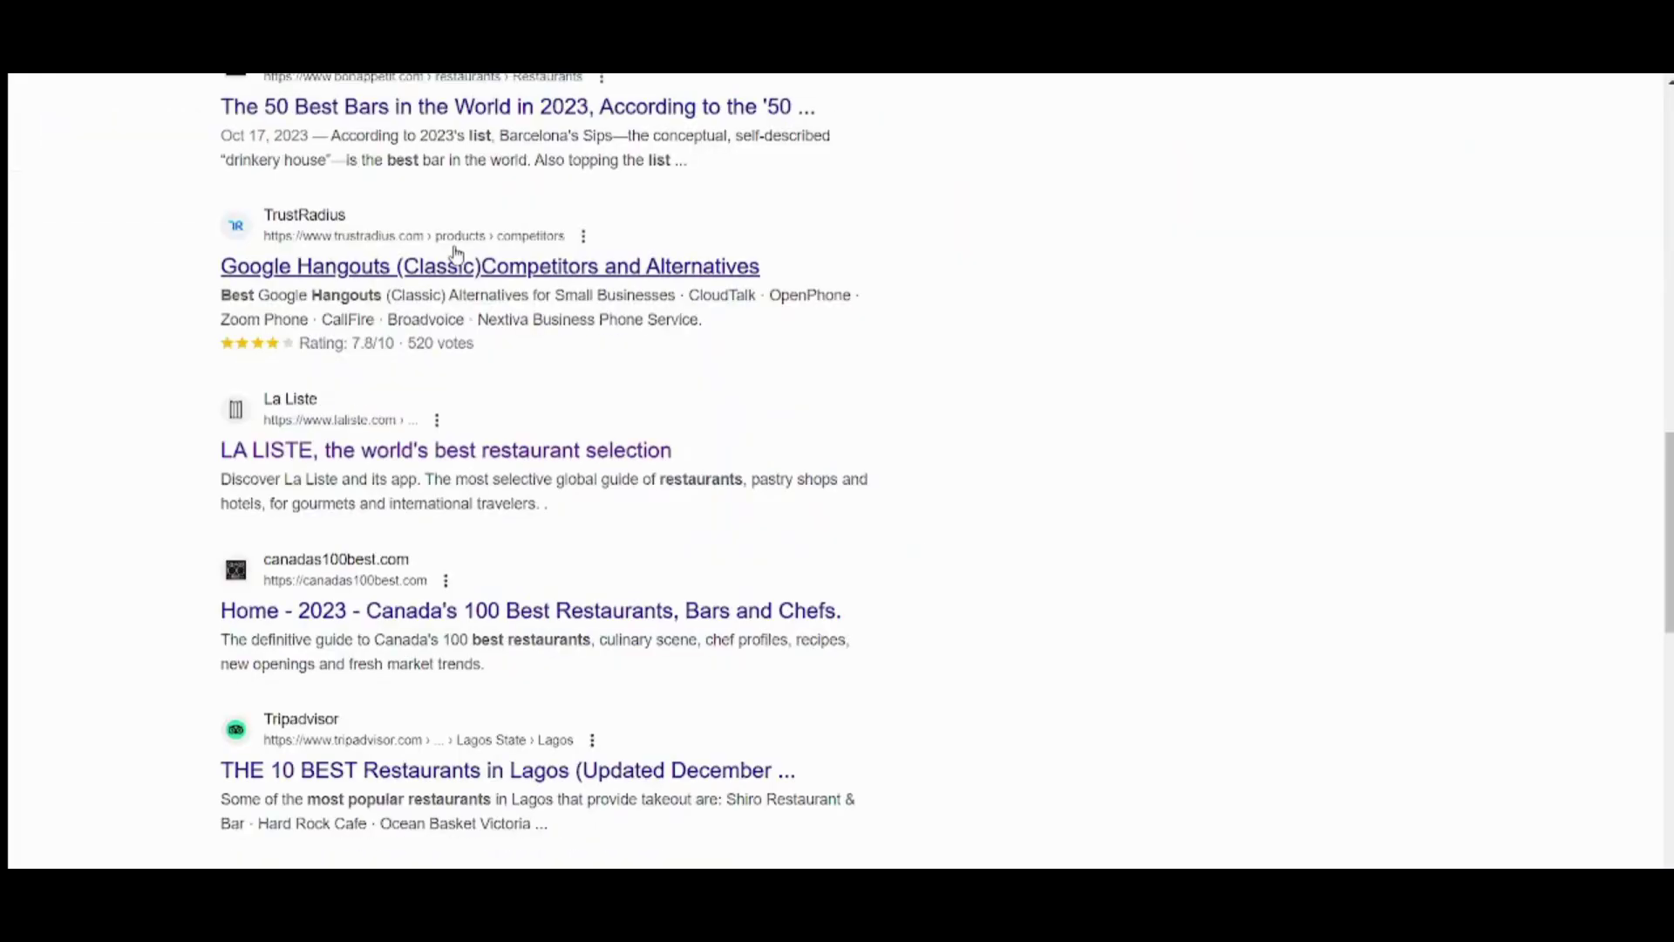
# Change the search to 'list of best restaurants in the world' and run it
pyautogui.scroll(10, 529, 137)
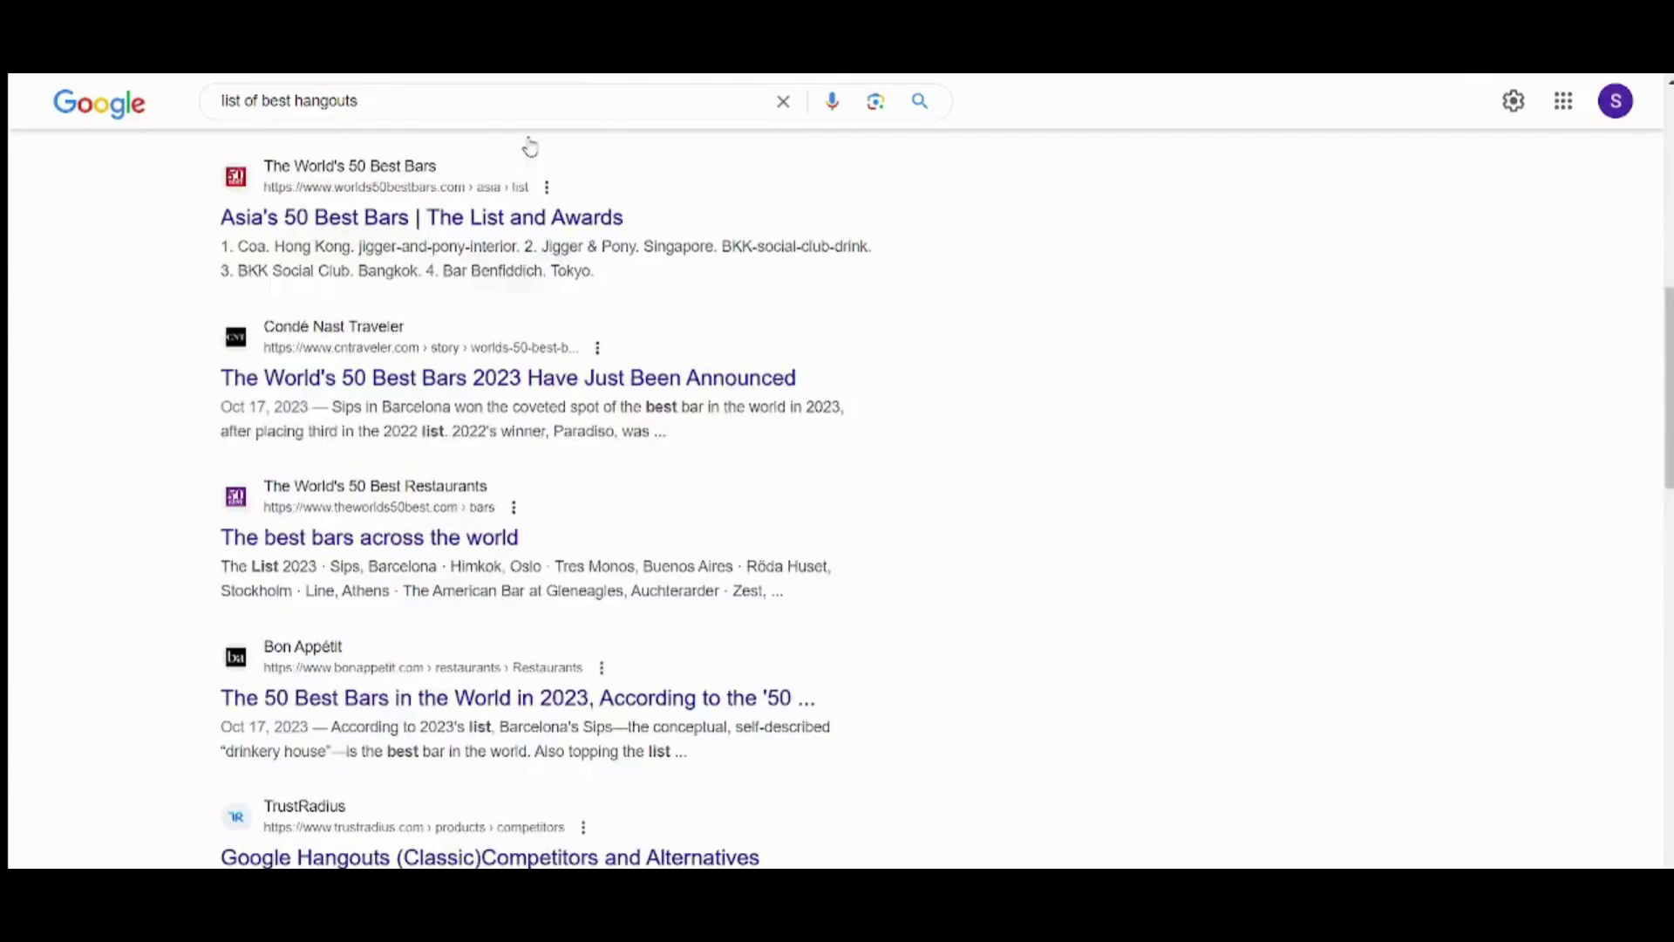
pyautogui.click(530, 137)
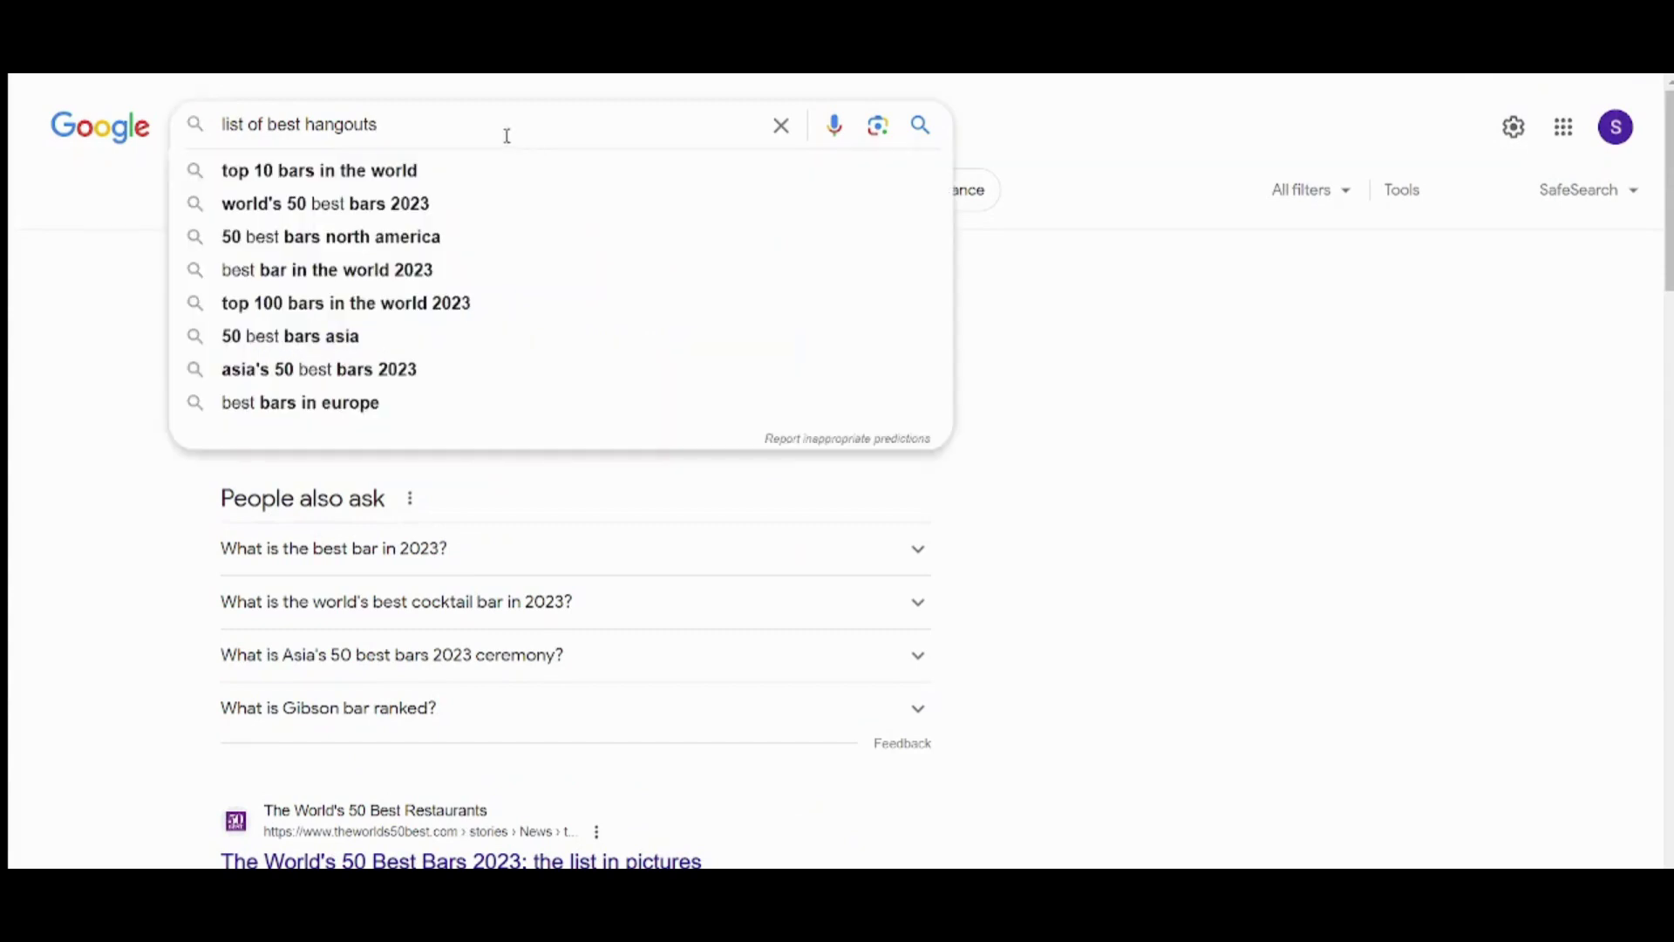
pyautogui.doubleClick(346, 125)
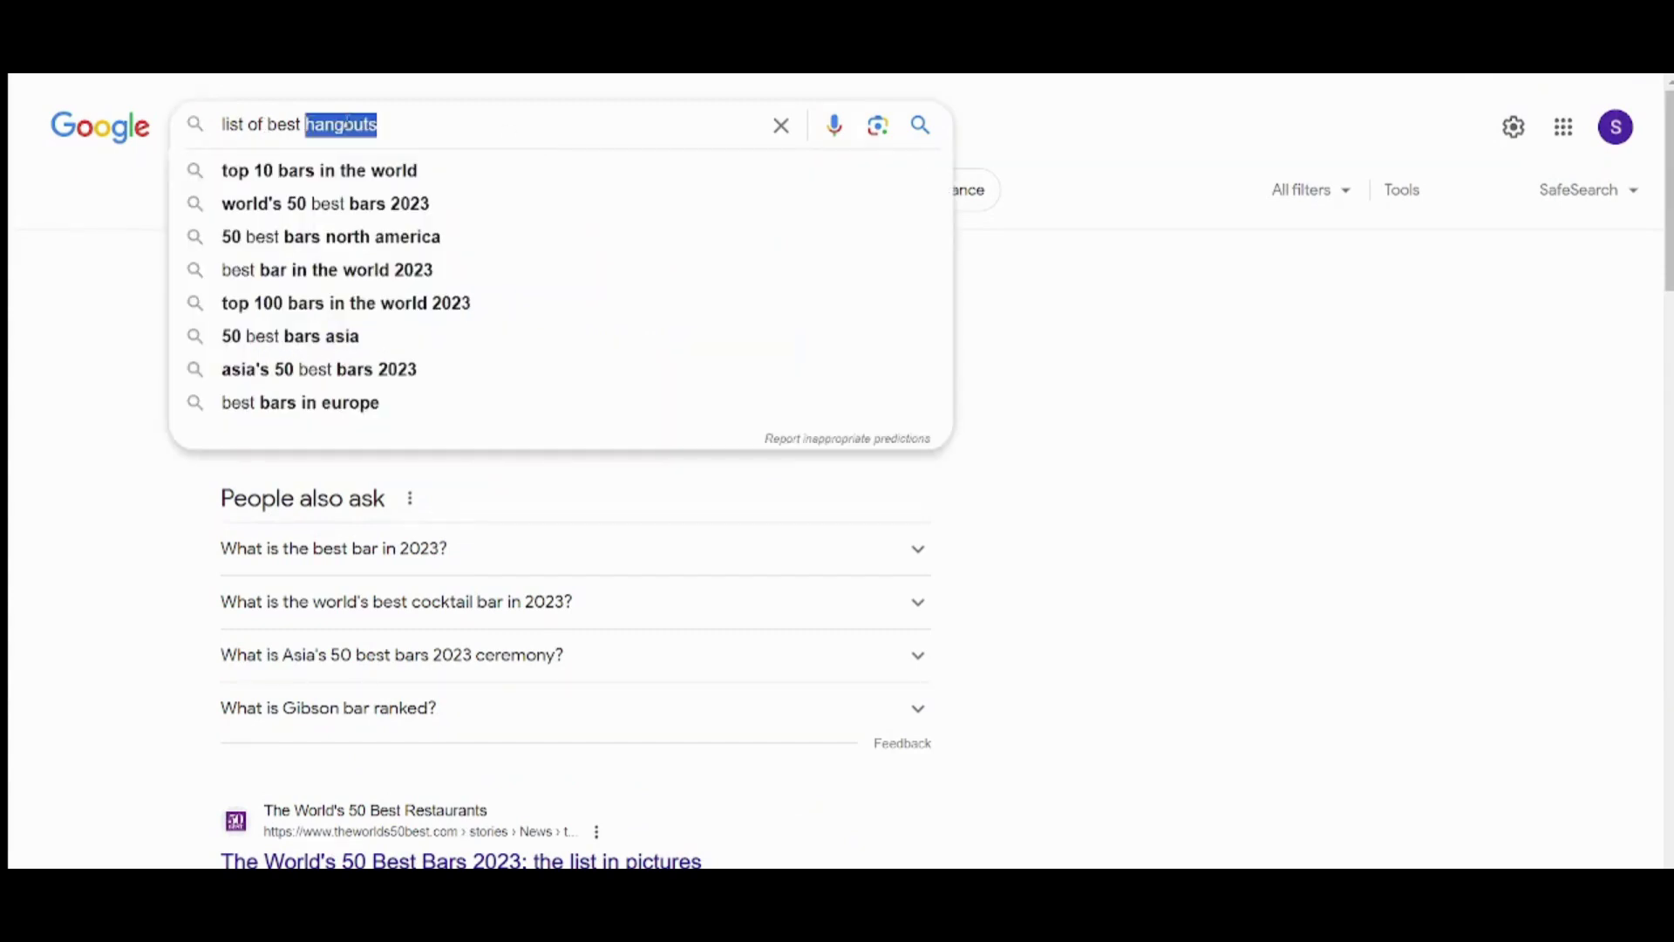
pyautogui.write('rest')
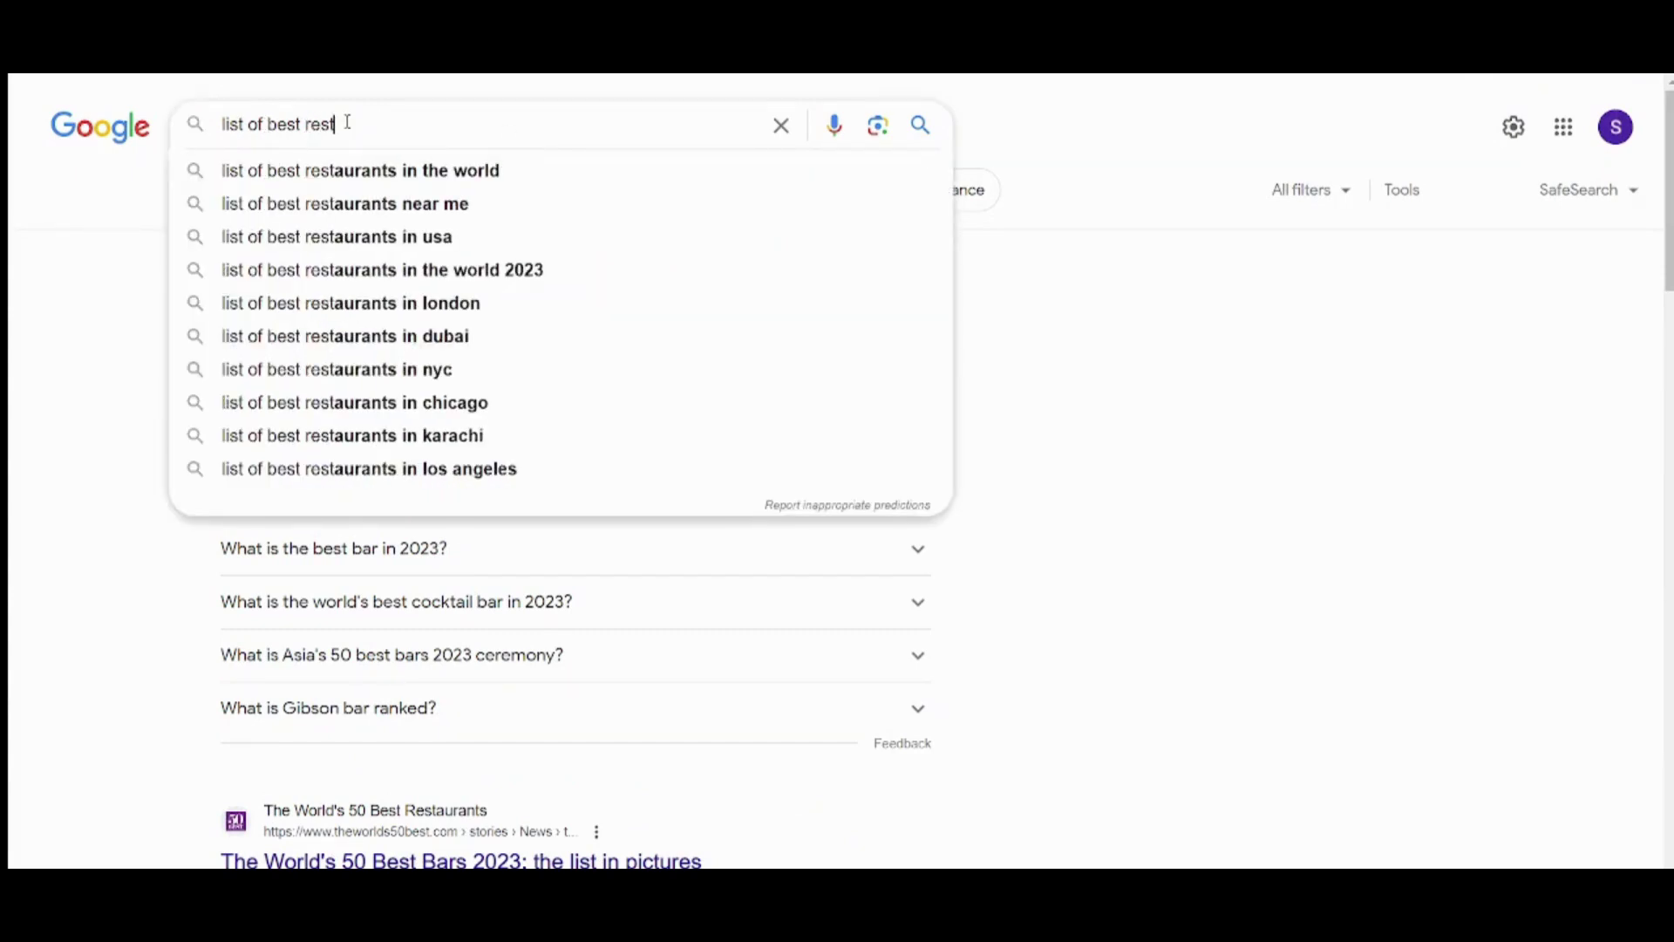
pyautogui.press('Down')
pyautogui.press('Return')
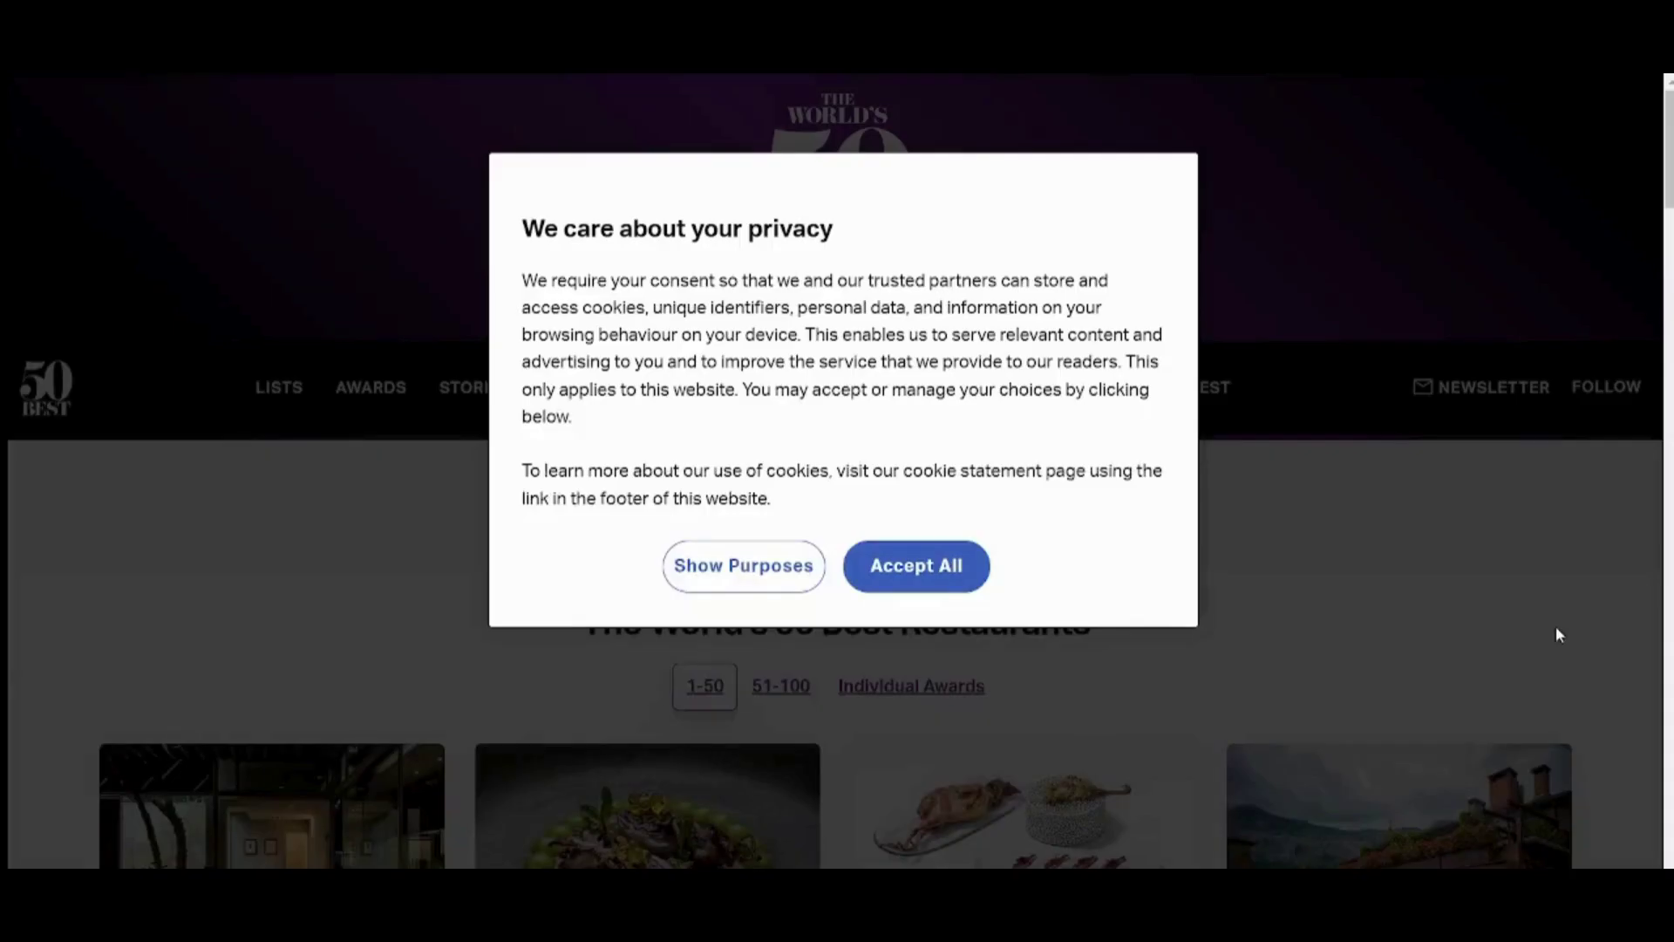
# Accept the site's cookies and open the Diverxo, Madrid restaurant page
pyautogui.click(927, 579)
pyautogui.scroll(-8, 931, 582)
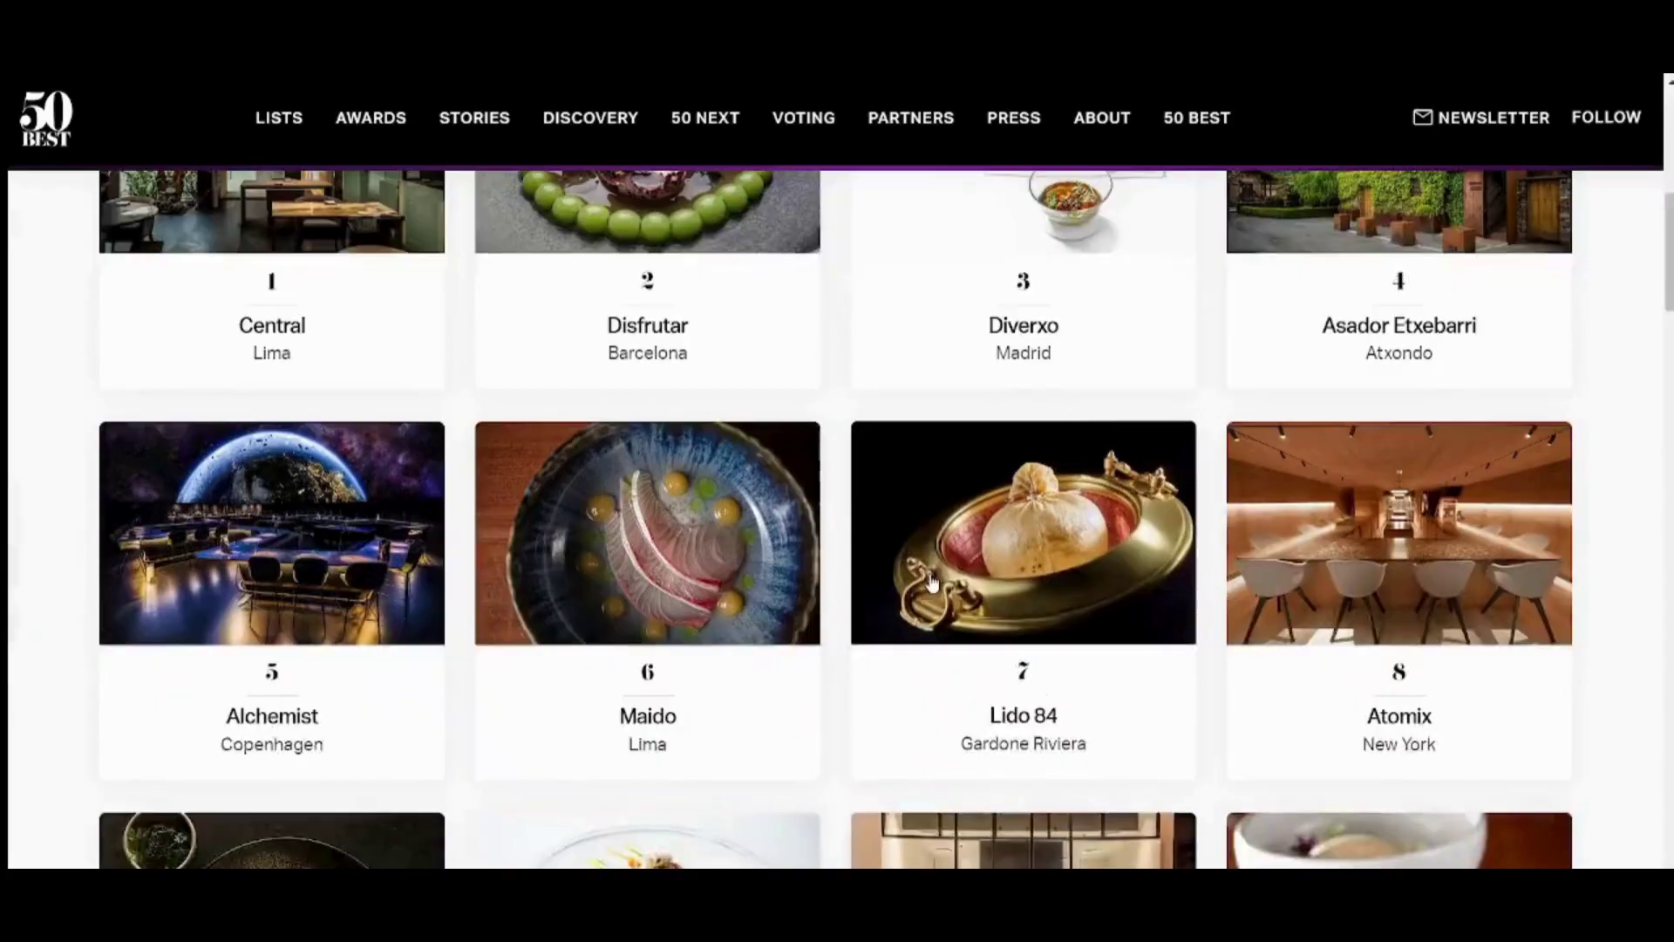
pyautogui.scroll(3, 932, 581)
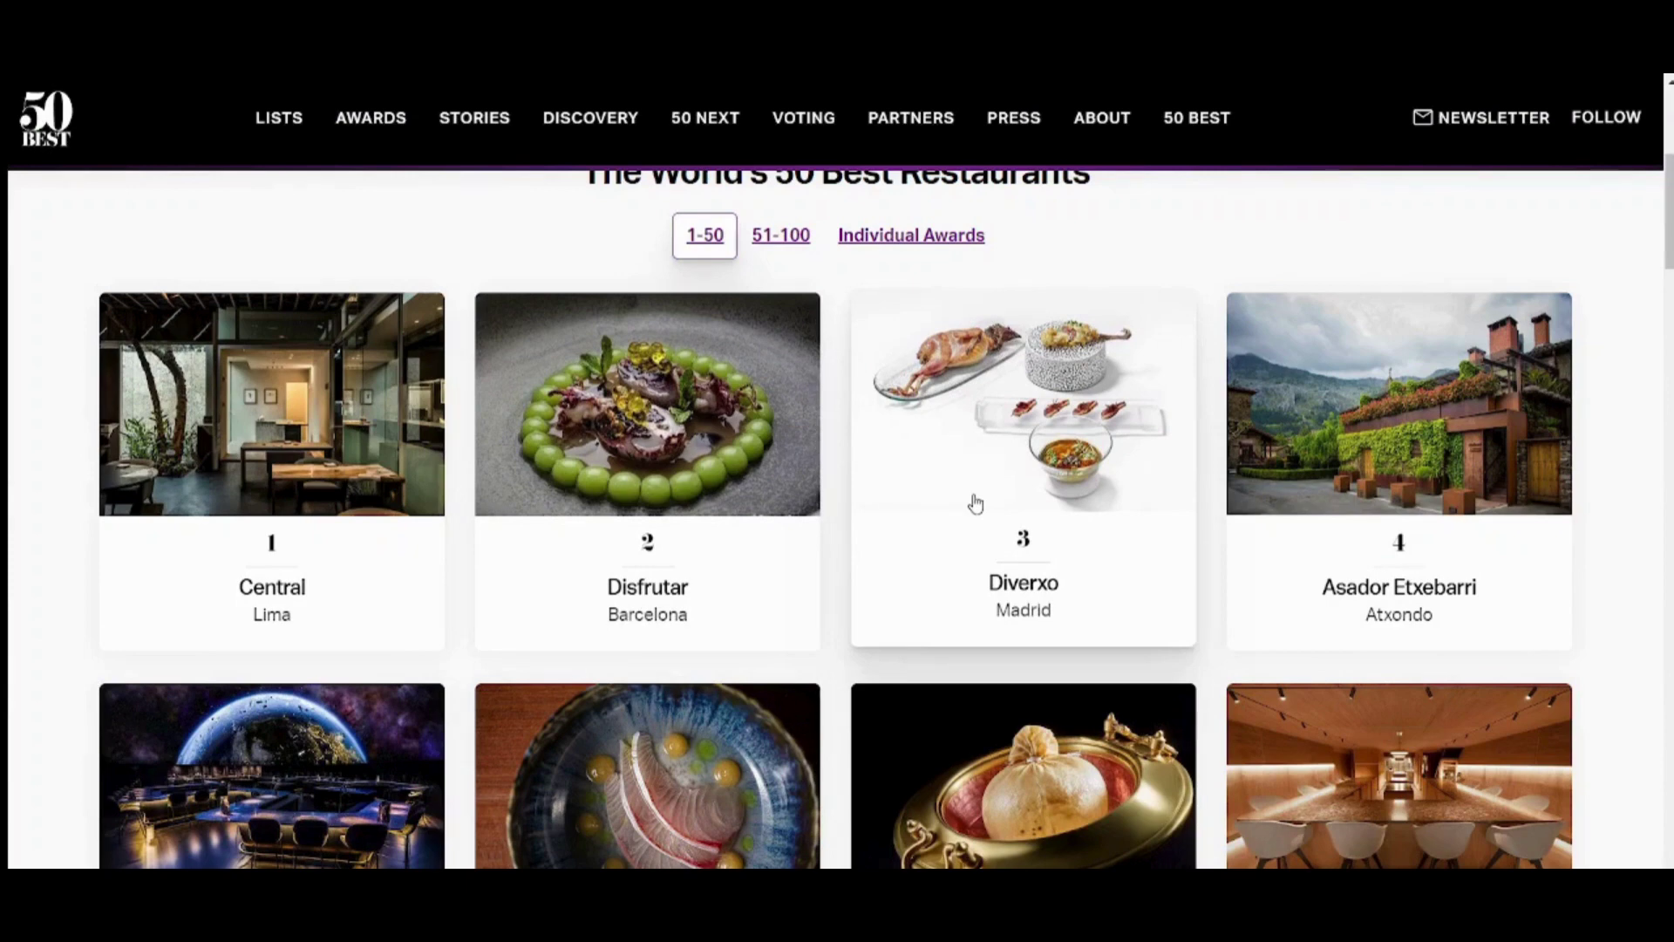
pyautogui.click(860, 475)
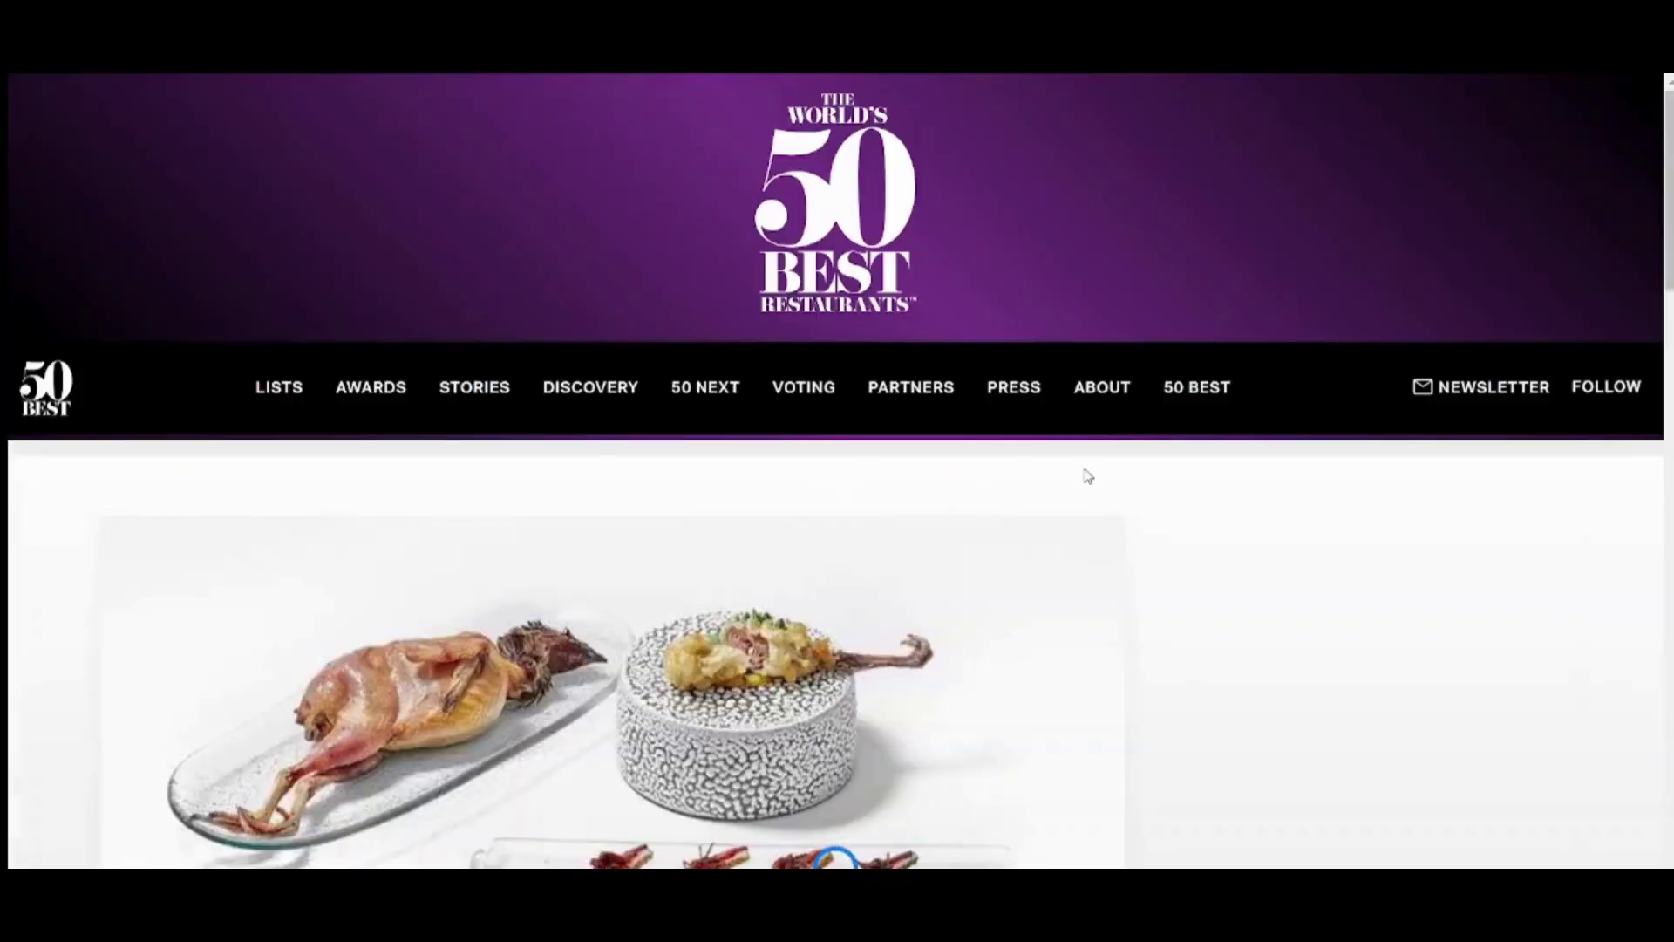
pyautogui.scroll(-3, 1095, 509)
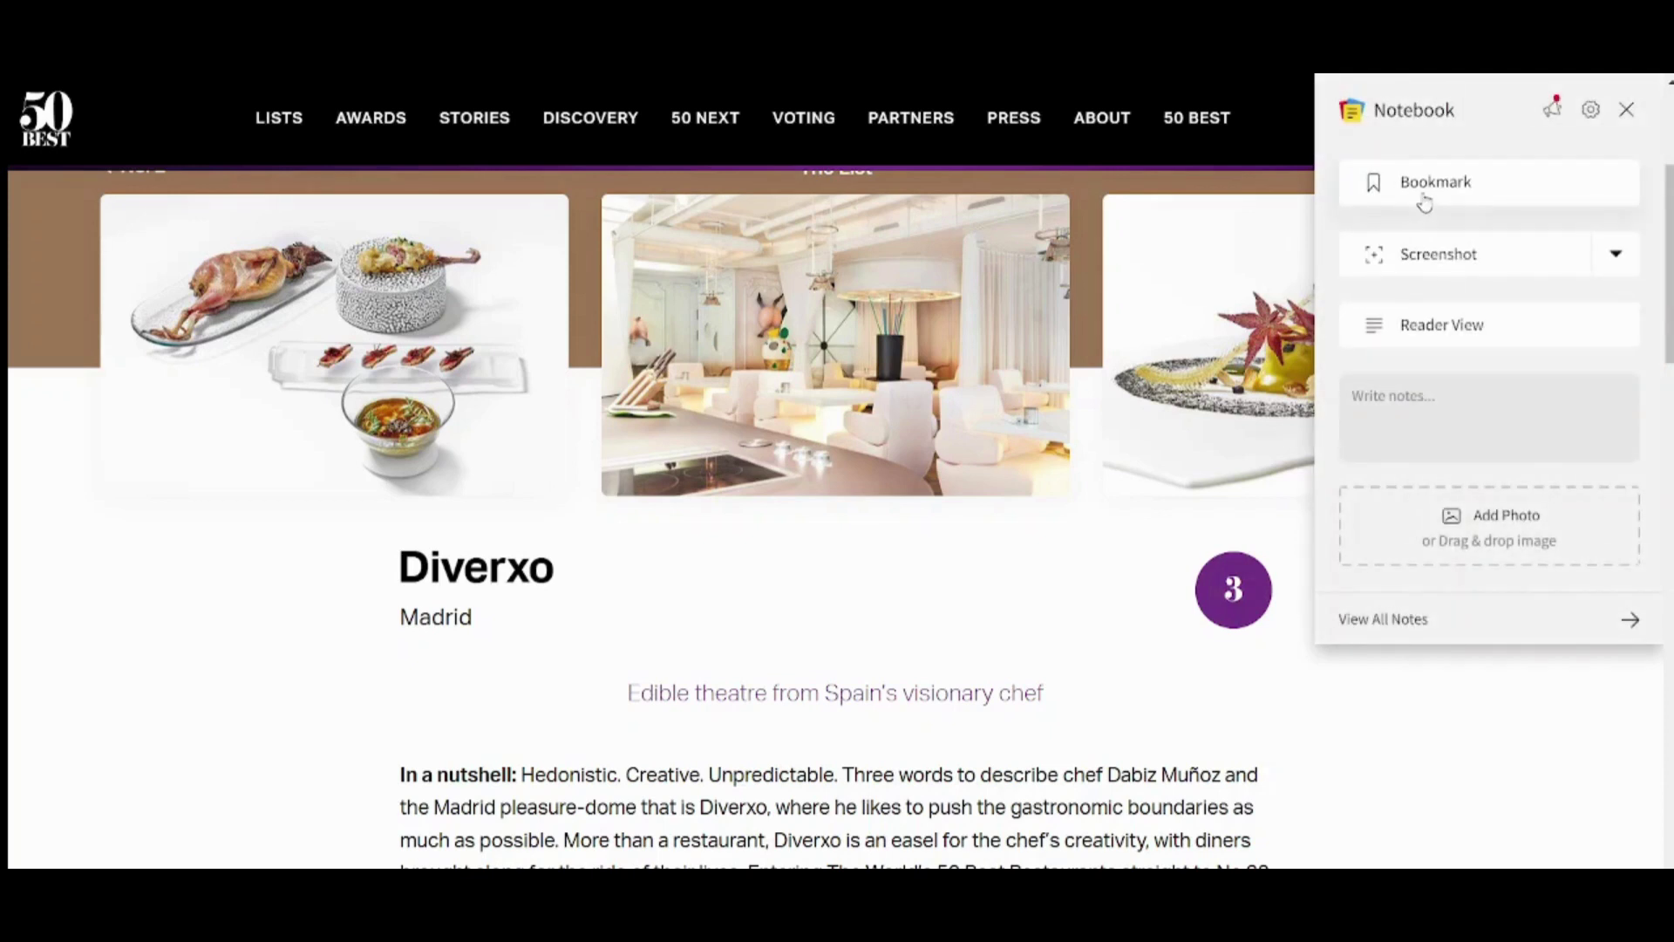
# Clip the Diverxo page into My Notebook as a bookmark note
pyautogui.click(1424, 202)
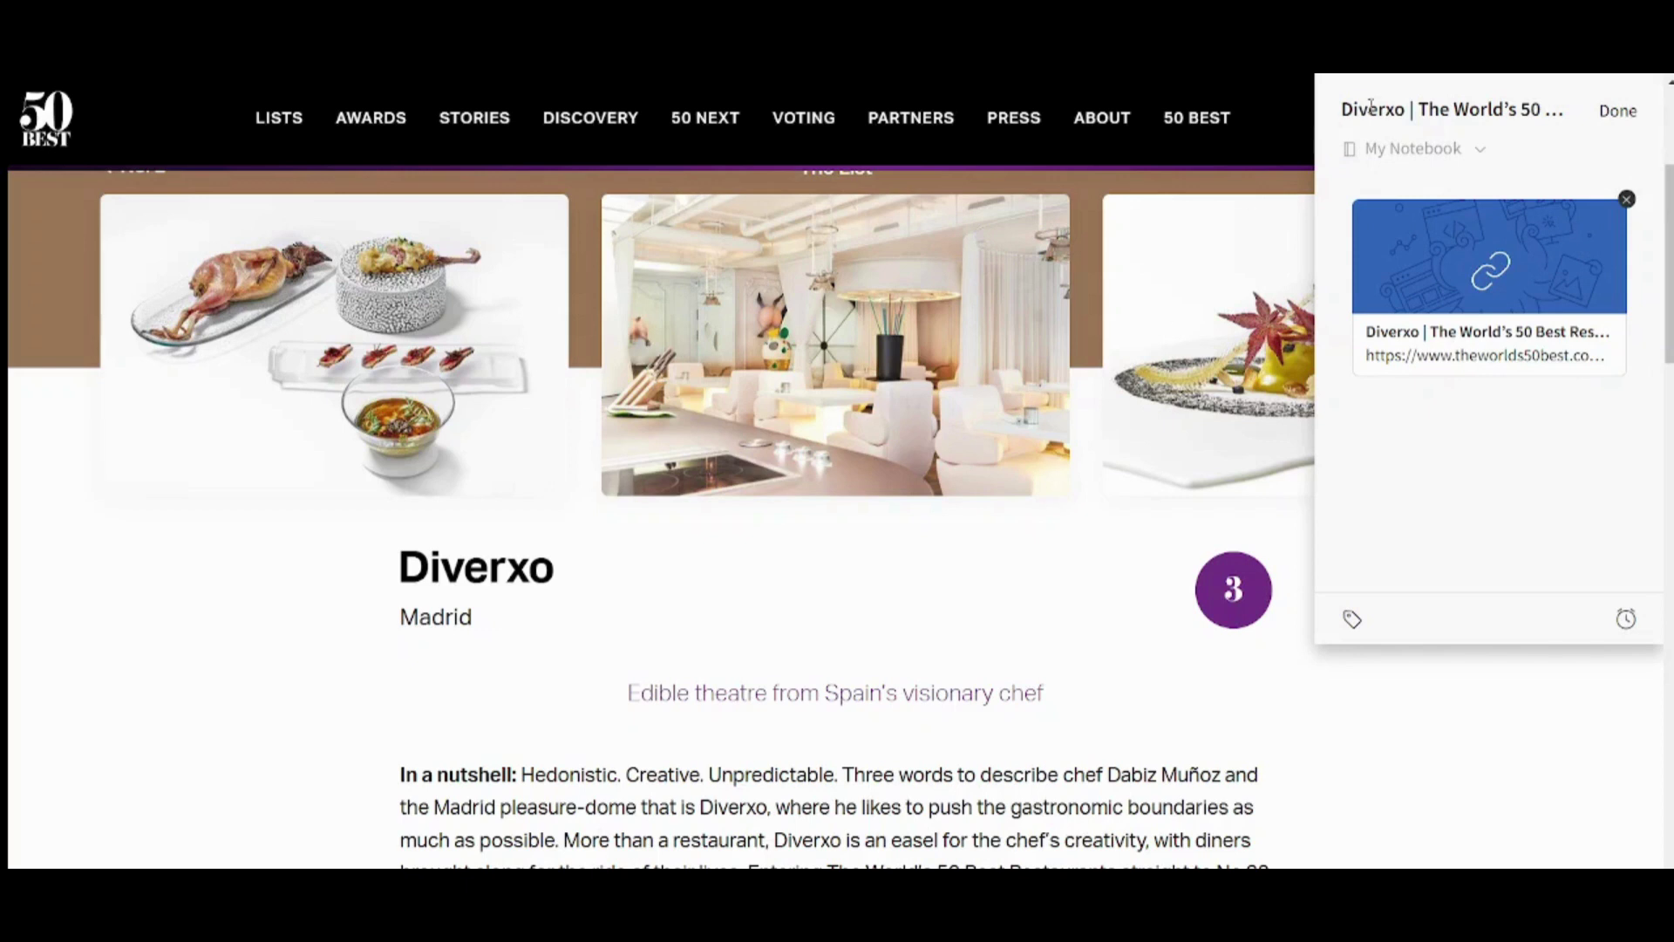
pyautogui.click(1615, 112)
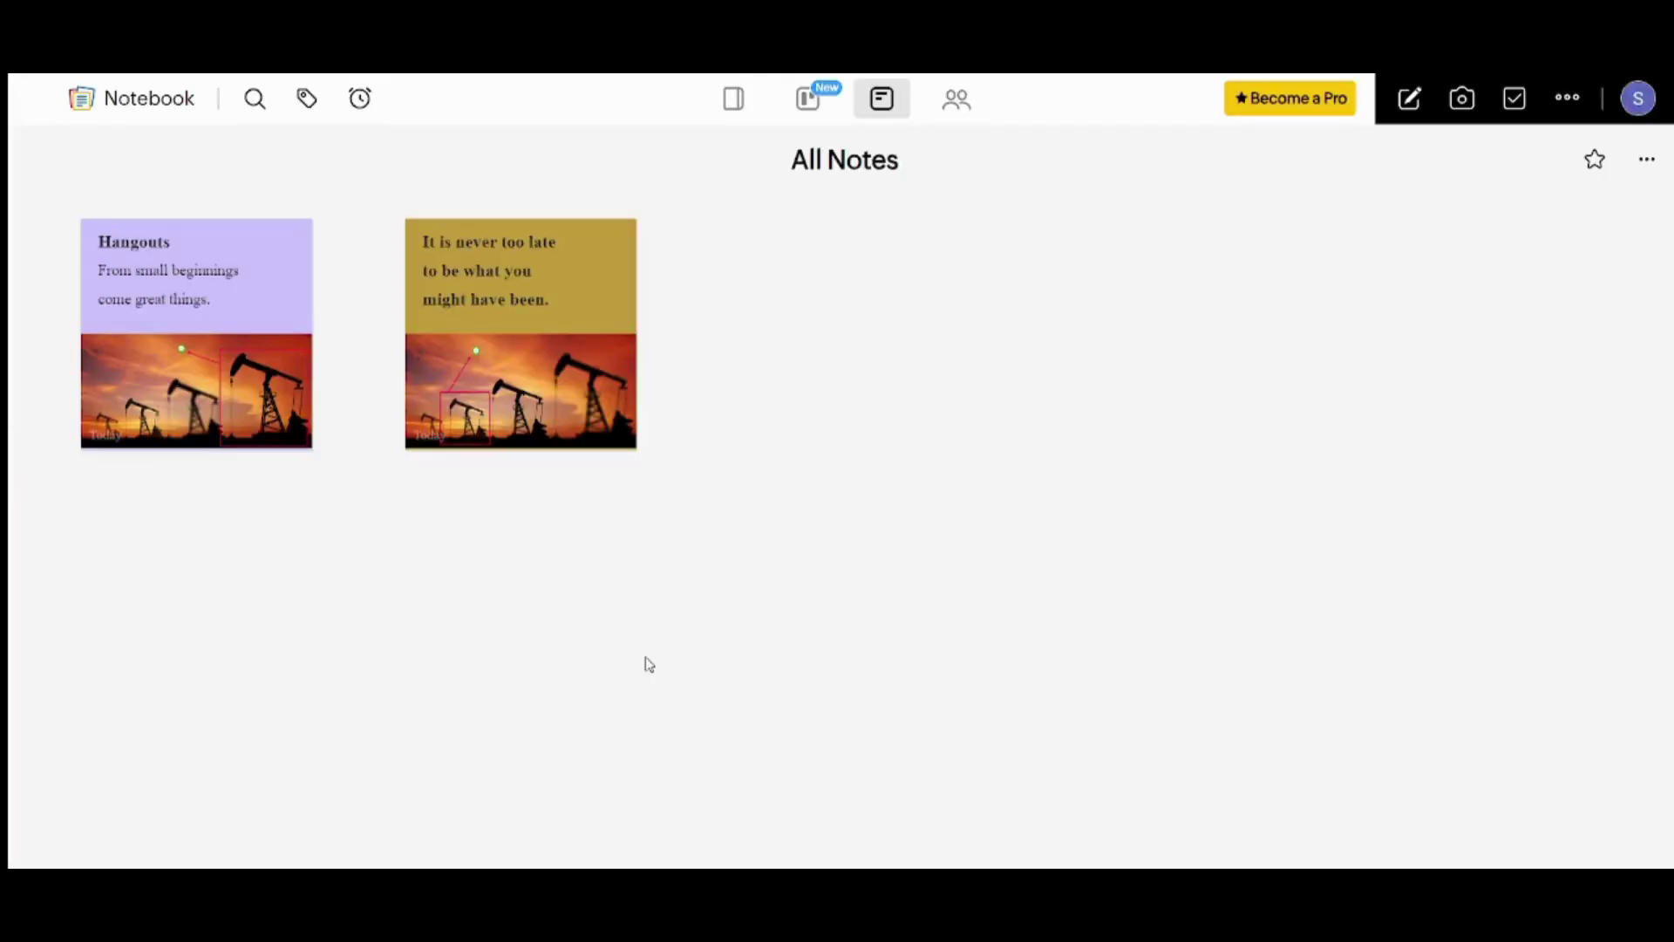
# Show All Notes and open the Diverxo link card in offline reader view
pyautogui.click(881, 98)
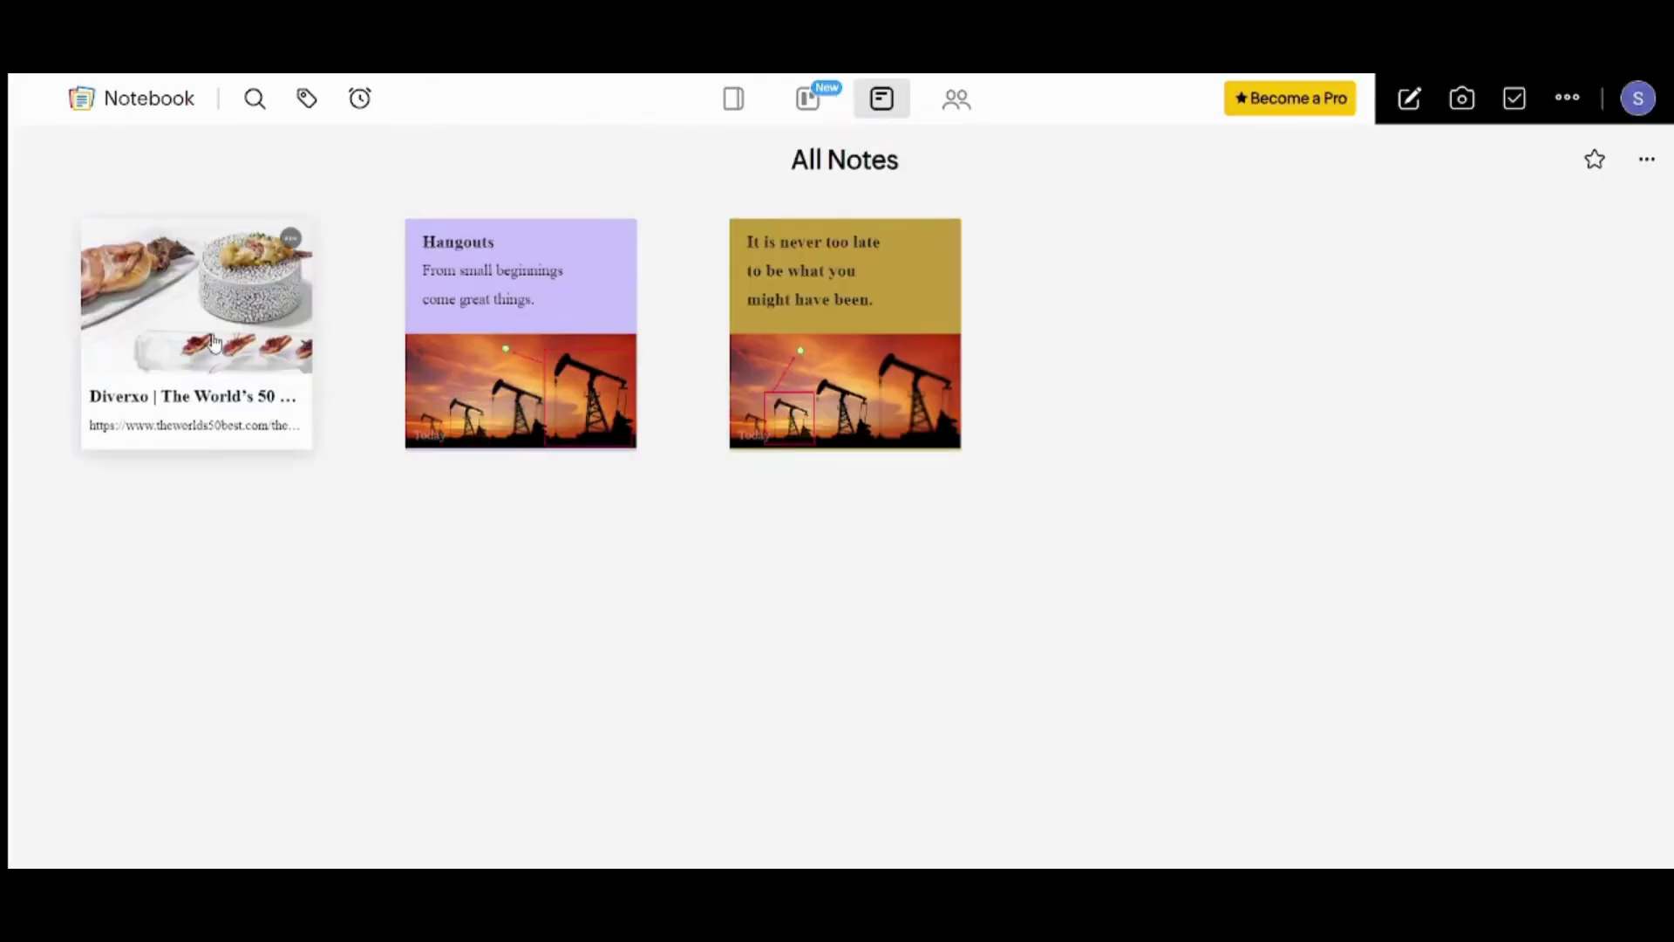
pyautogui.click(213, 342)
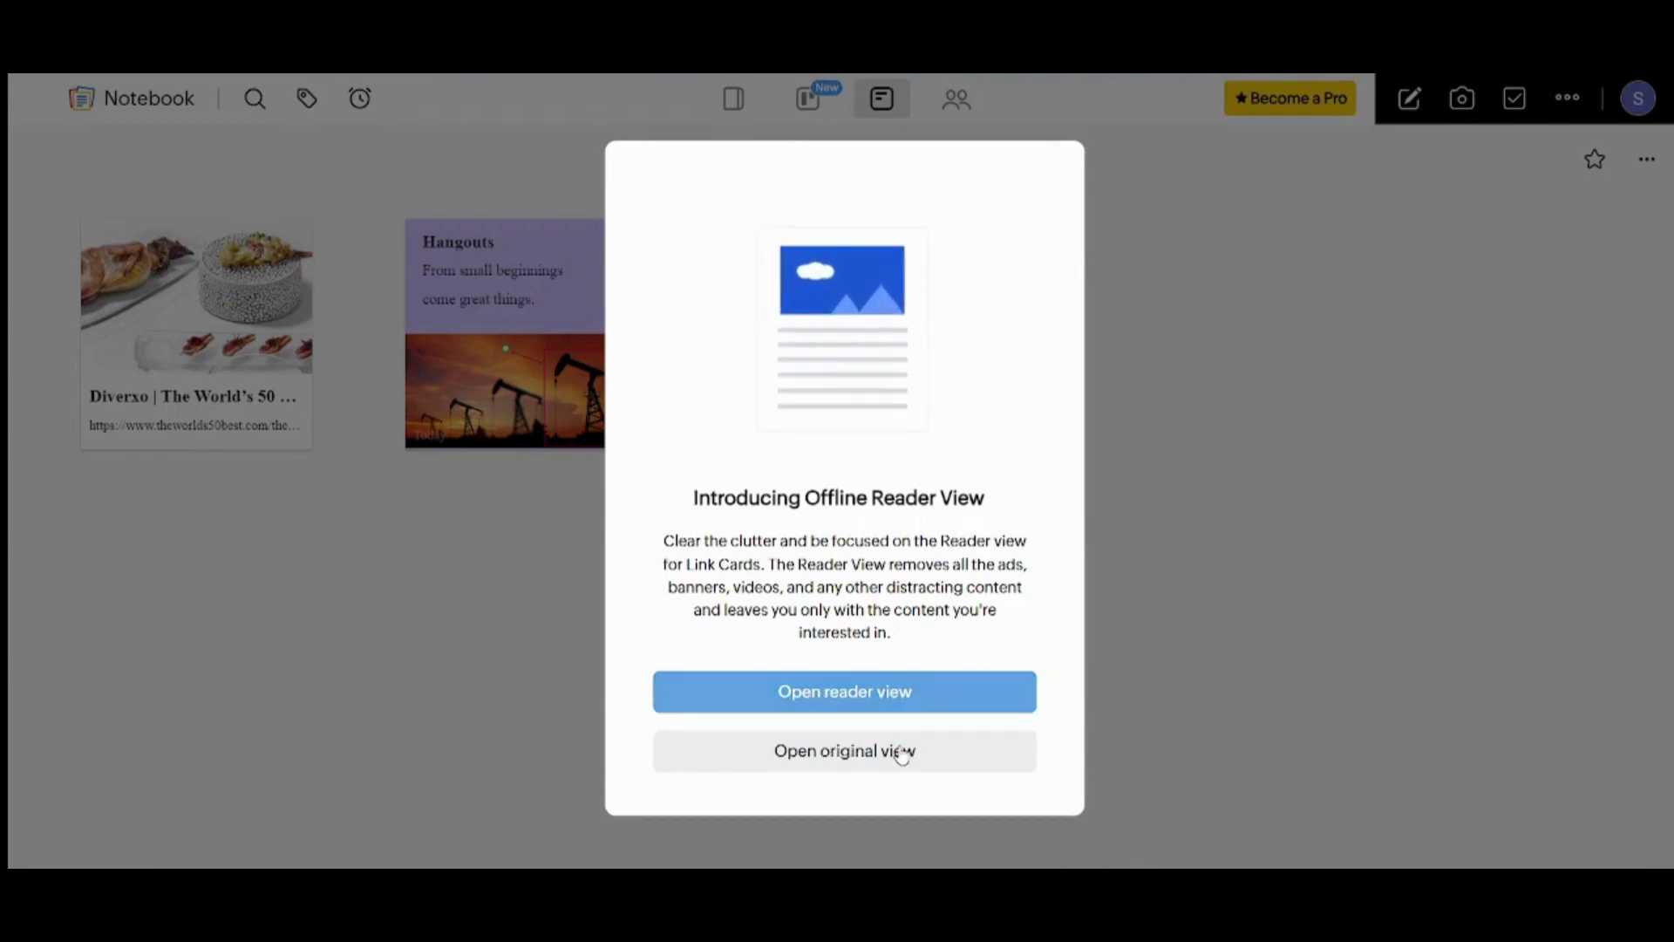
pyautogui.click(869, 704)
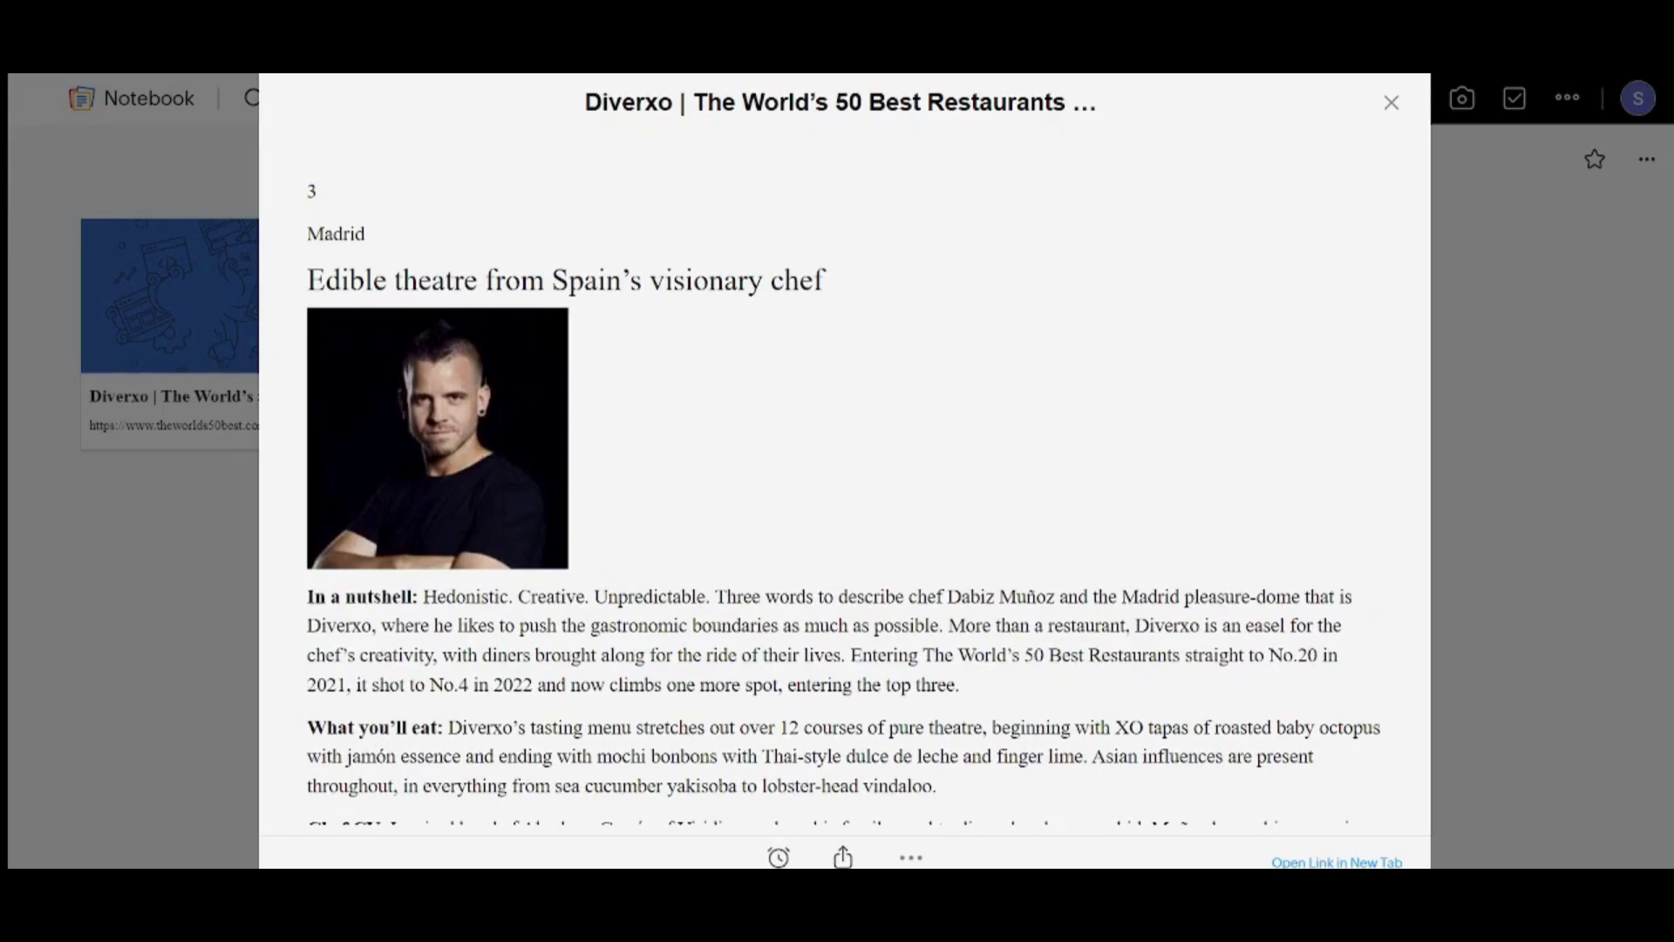
# Scroll the 'Edible theatre from Spain's visionary chef' article, close it, and reopen the card
pyautogui.scroll(-5, 913, 495)
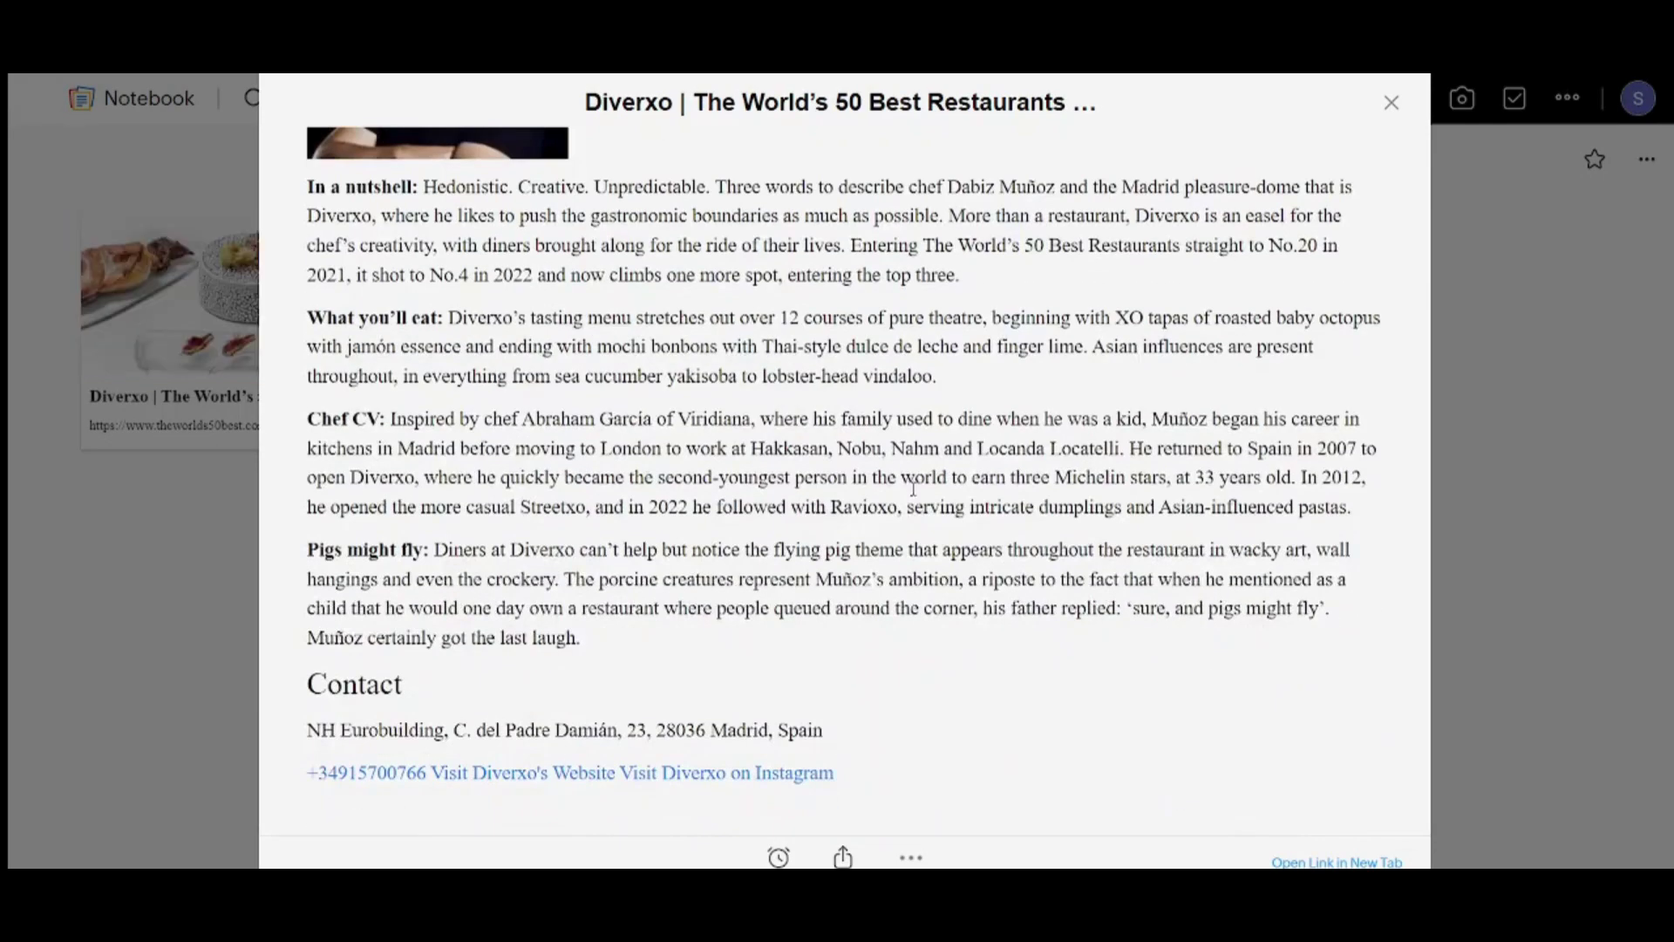
pyautogui.scroll(5, 913, 495)
pyautogui.scroll(-3, 912, 495)
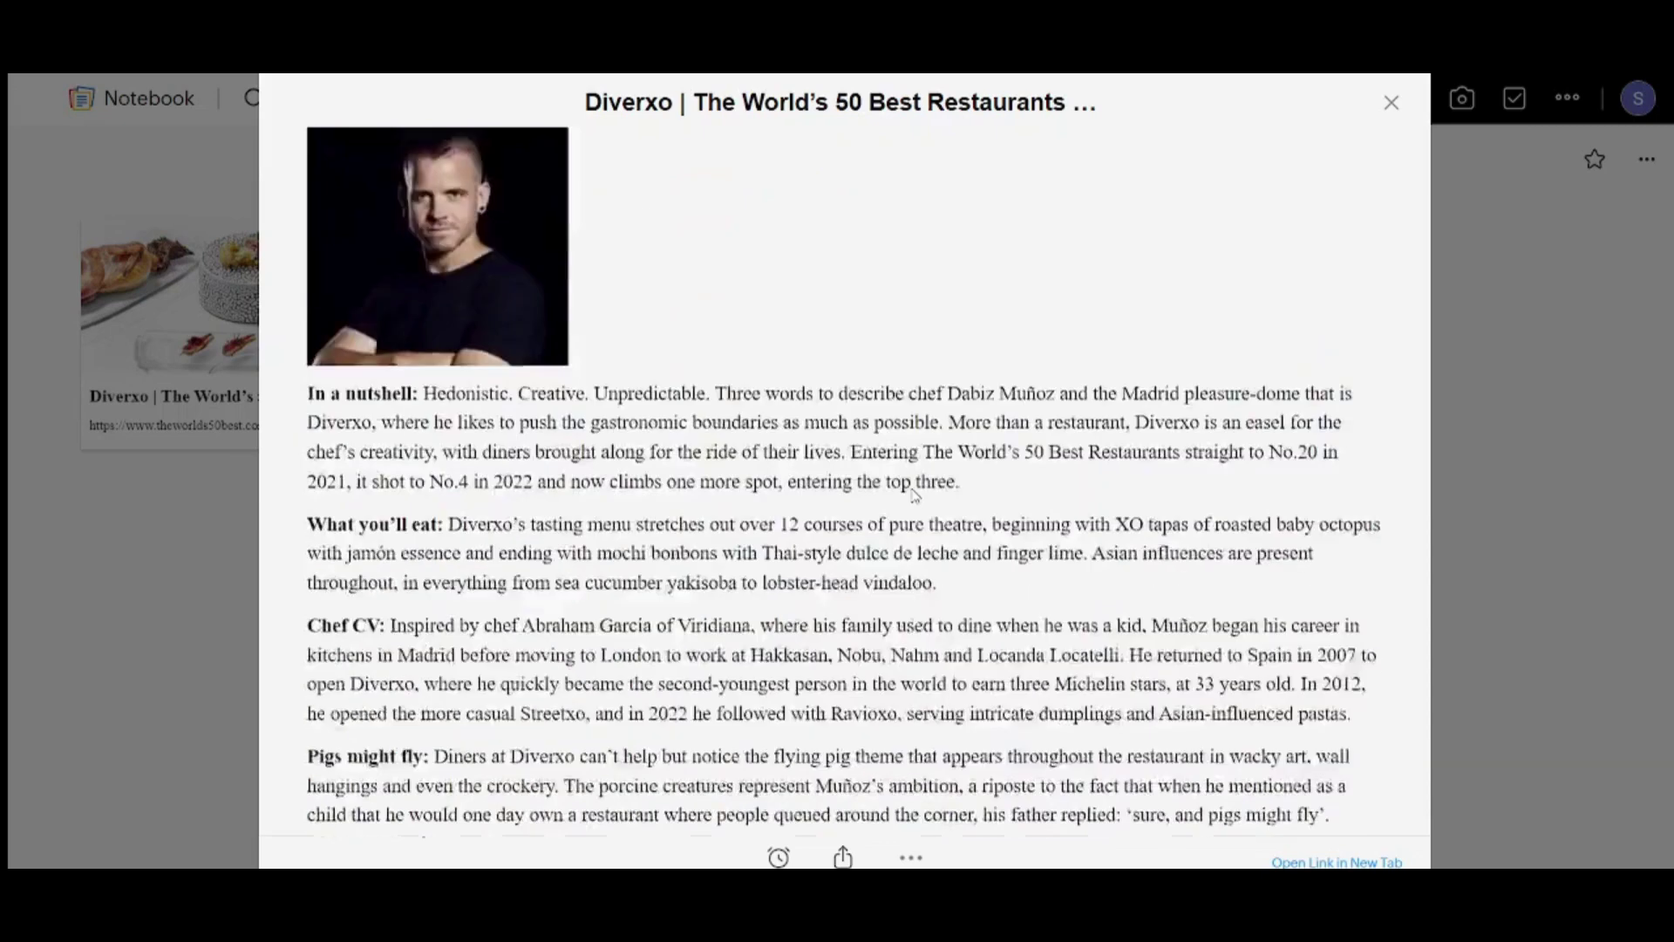
pyautogui.scroll(3, 911, 494)
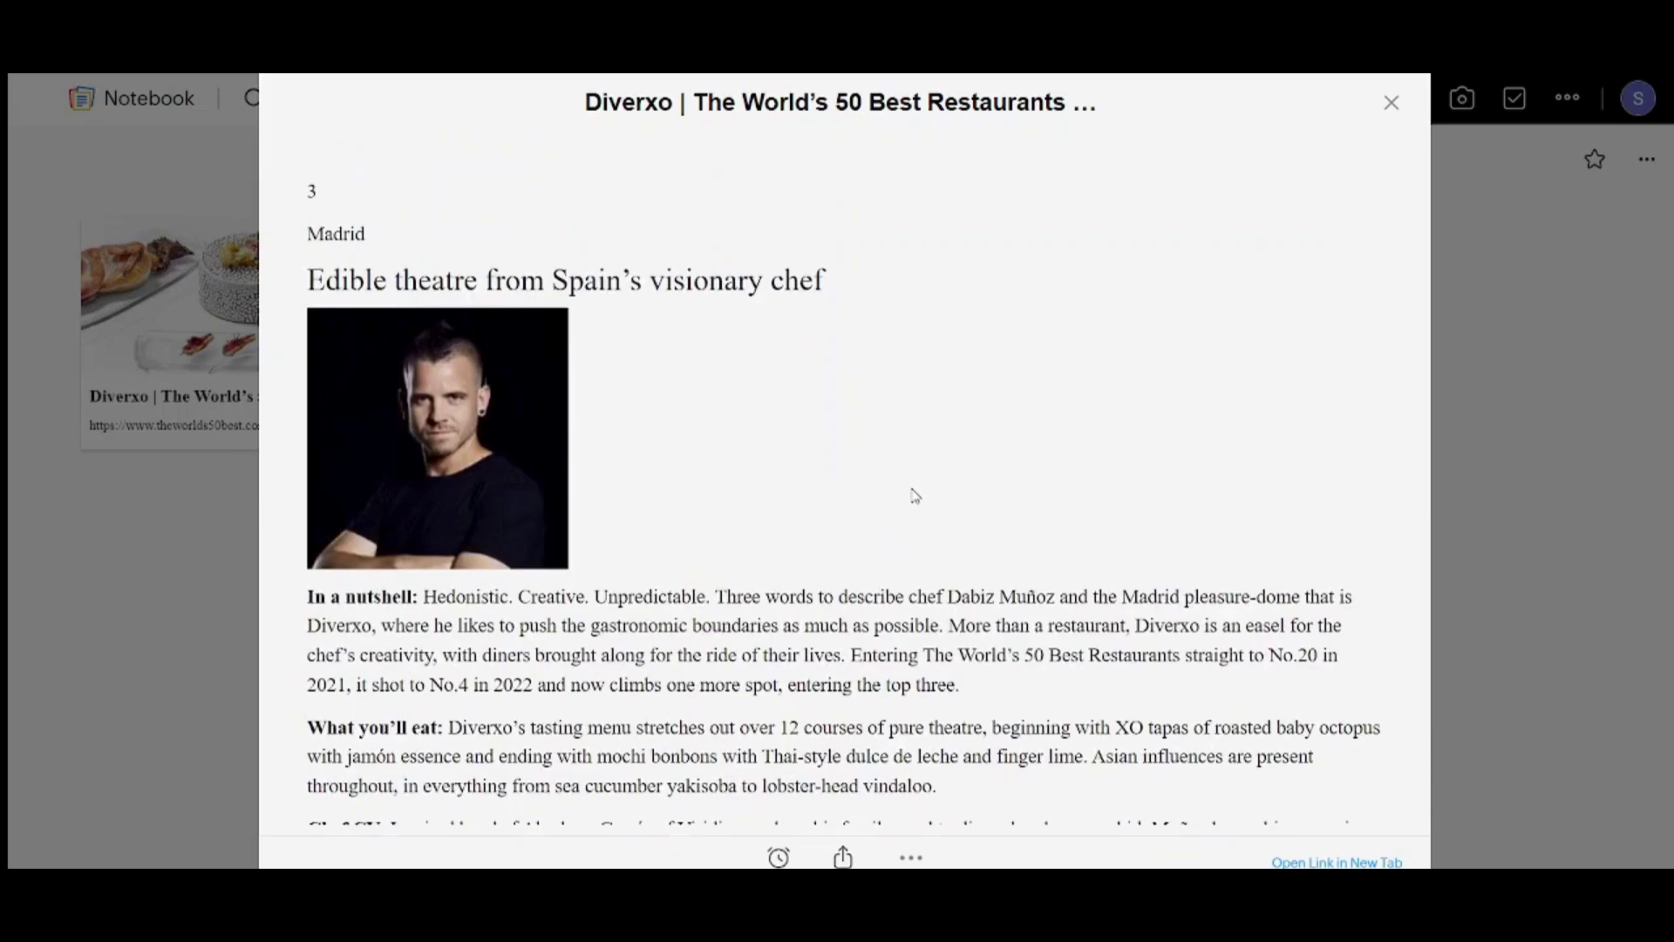
pyautogui.click(1390, 103)
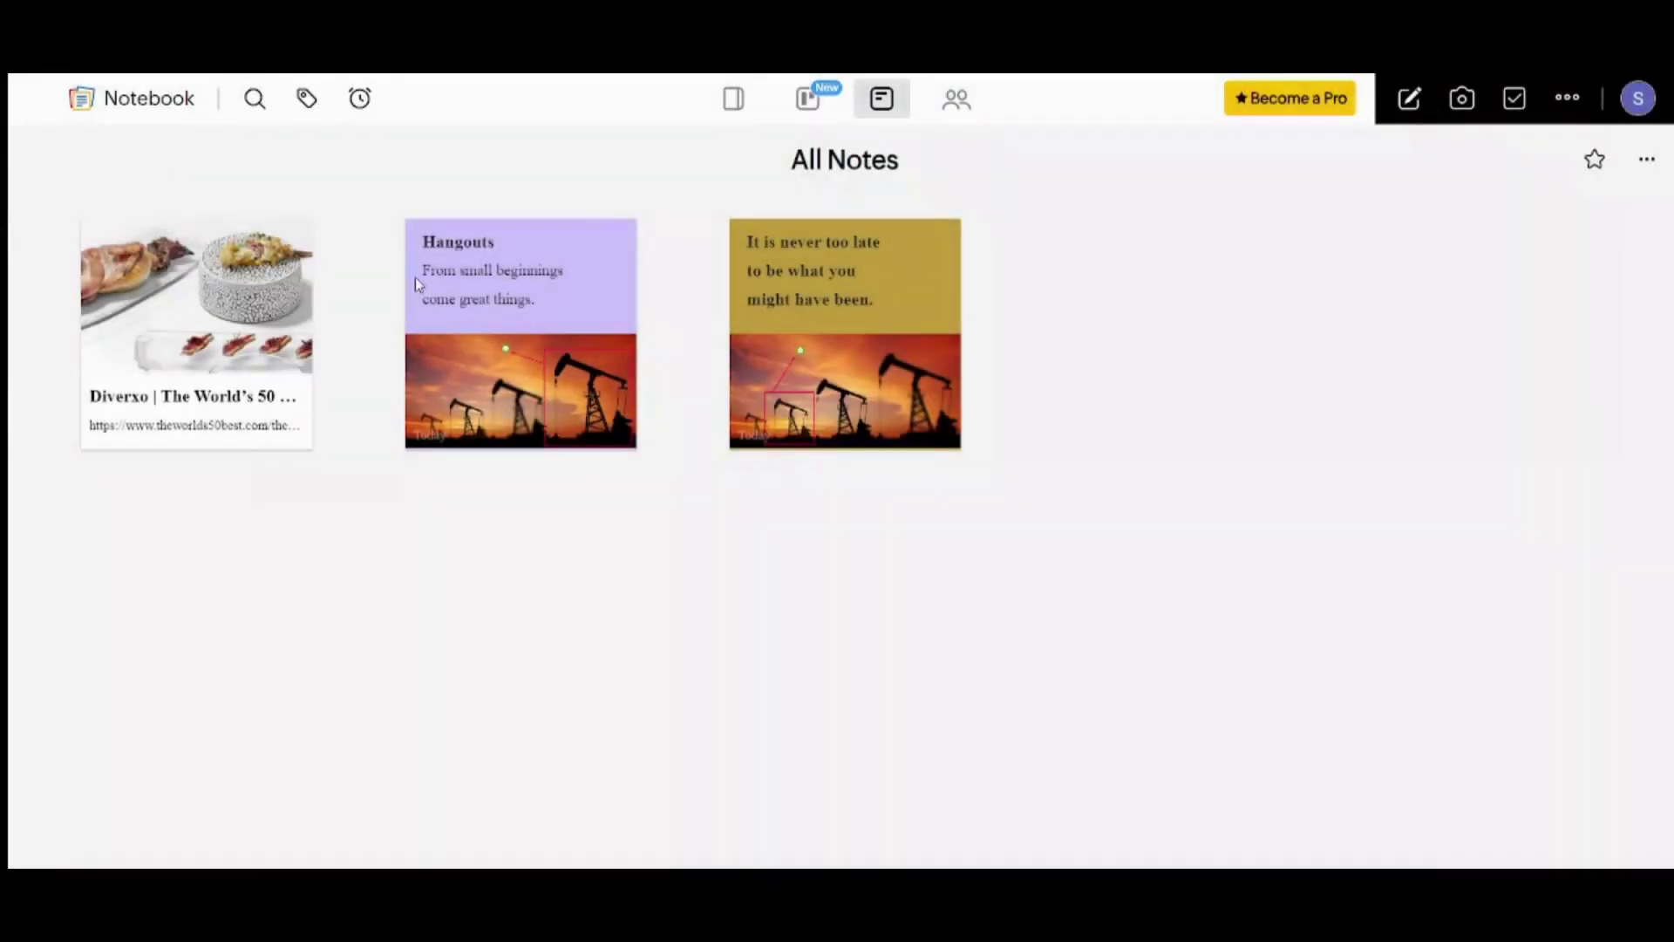
pyautogui.click(270, 294)
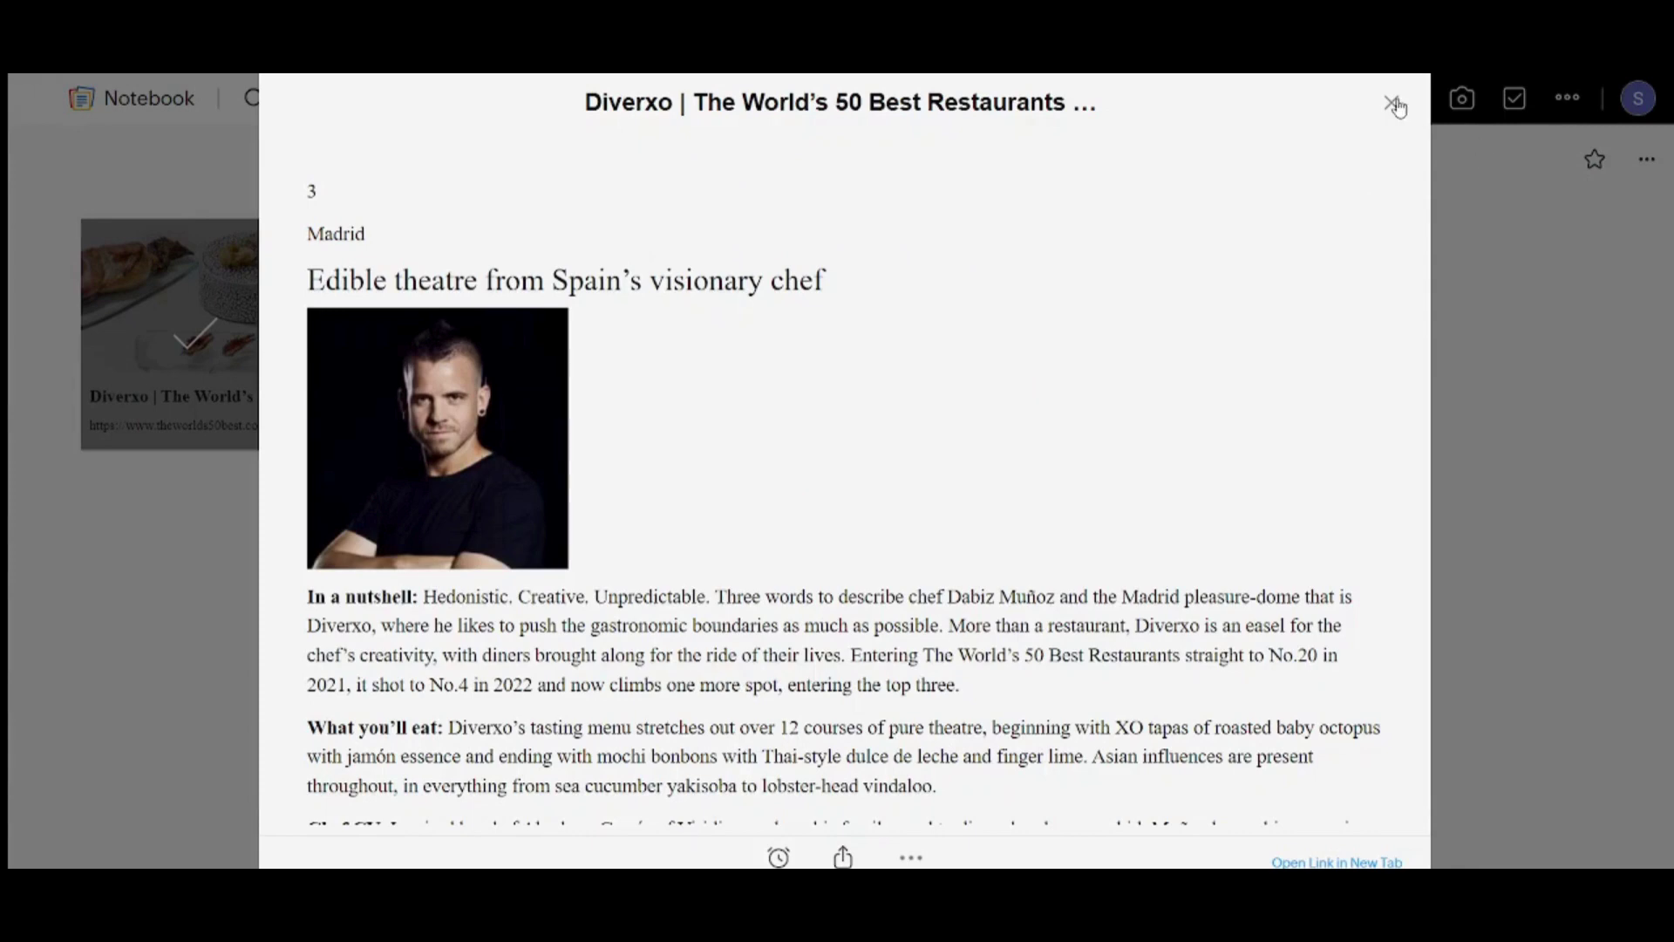
# Close the Diverxo article and try the card's Open and more-options actions
pyautogui.click(1392, 103)
pyautogui.rightClick(277, 259)
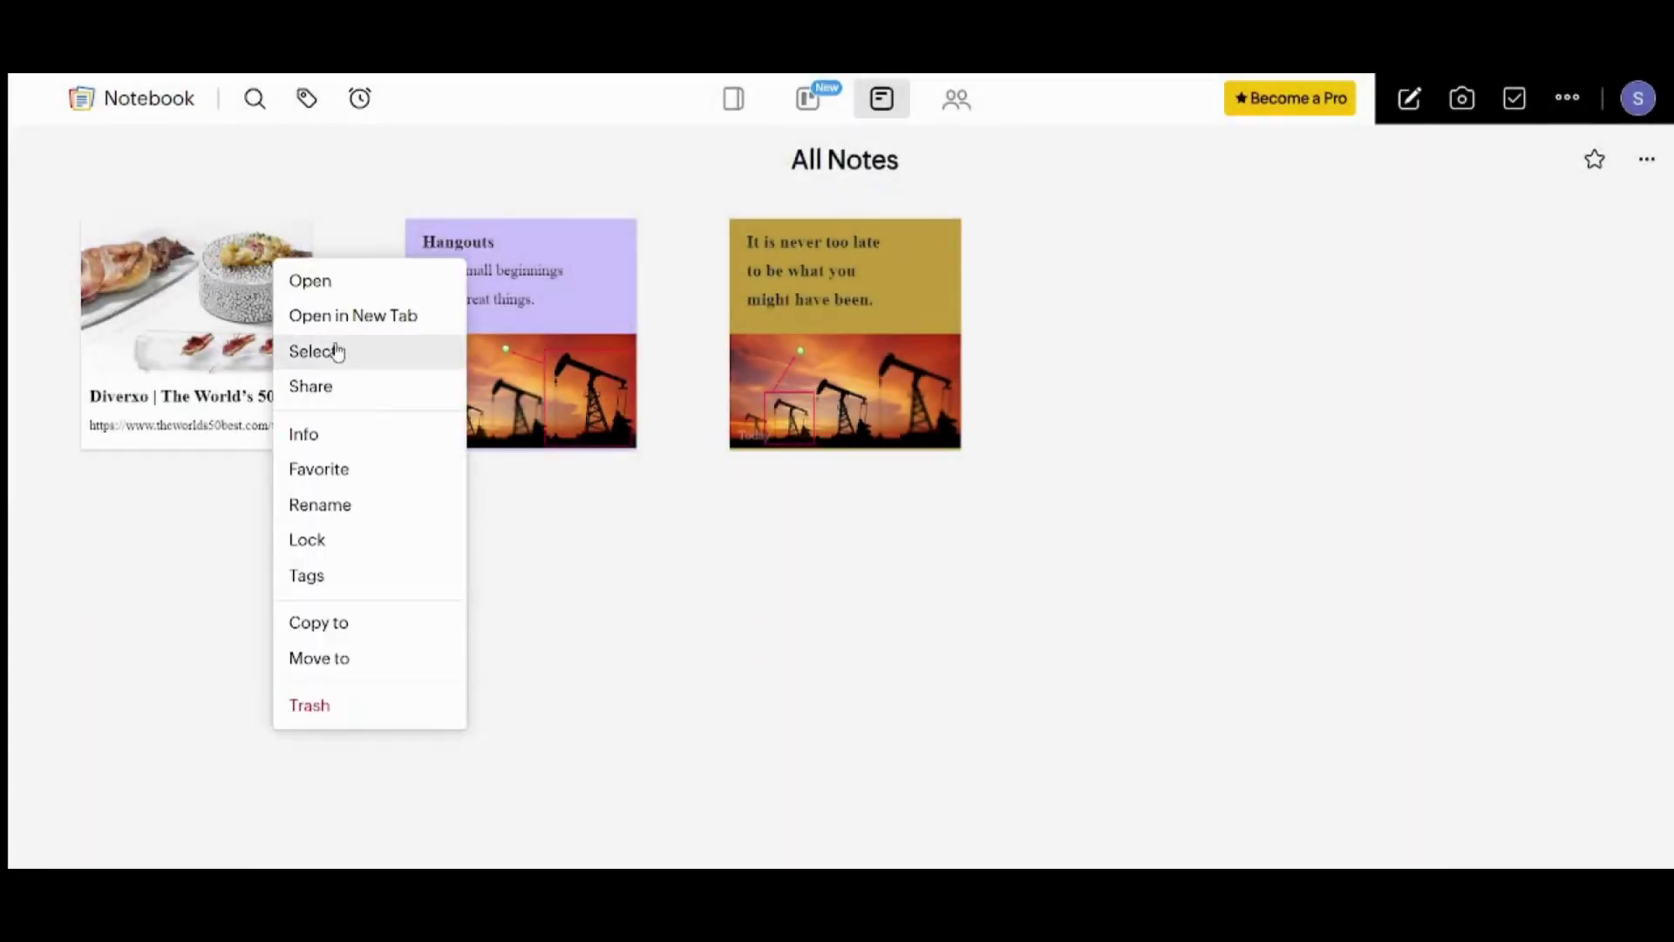
pyautogui.click(373, 280)
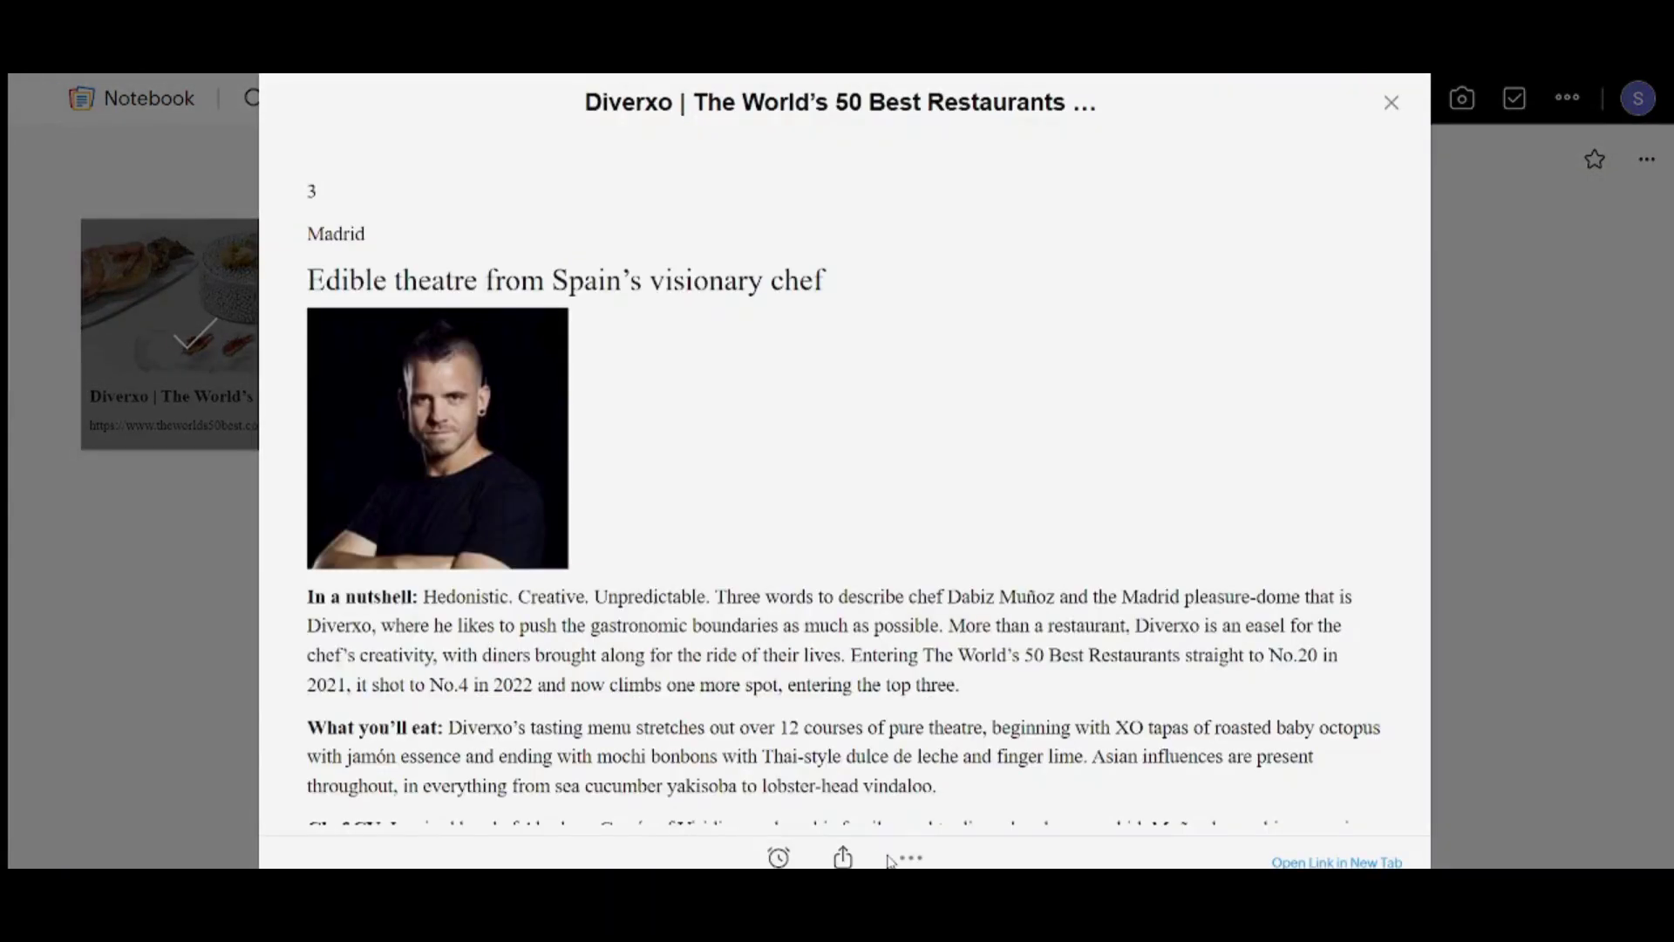
pyautogui.click(912, 859)
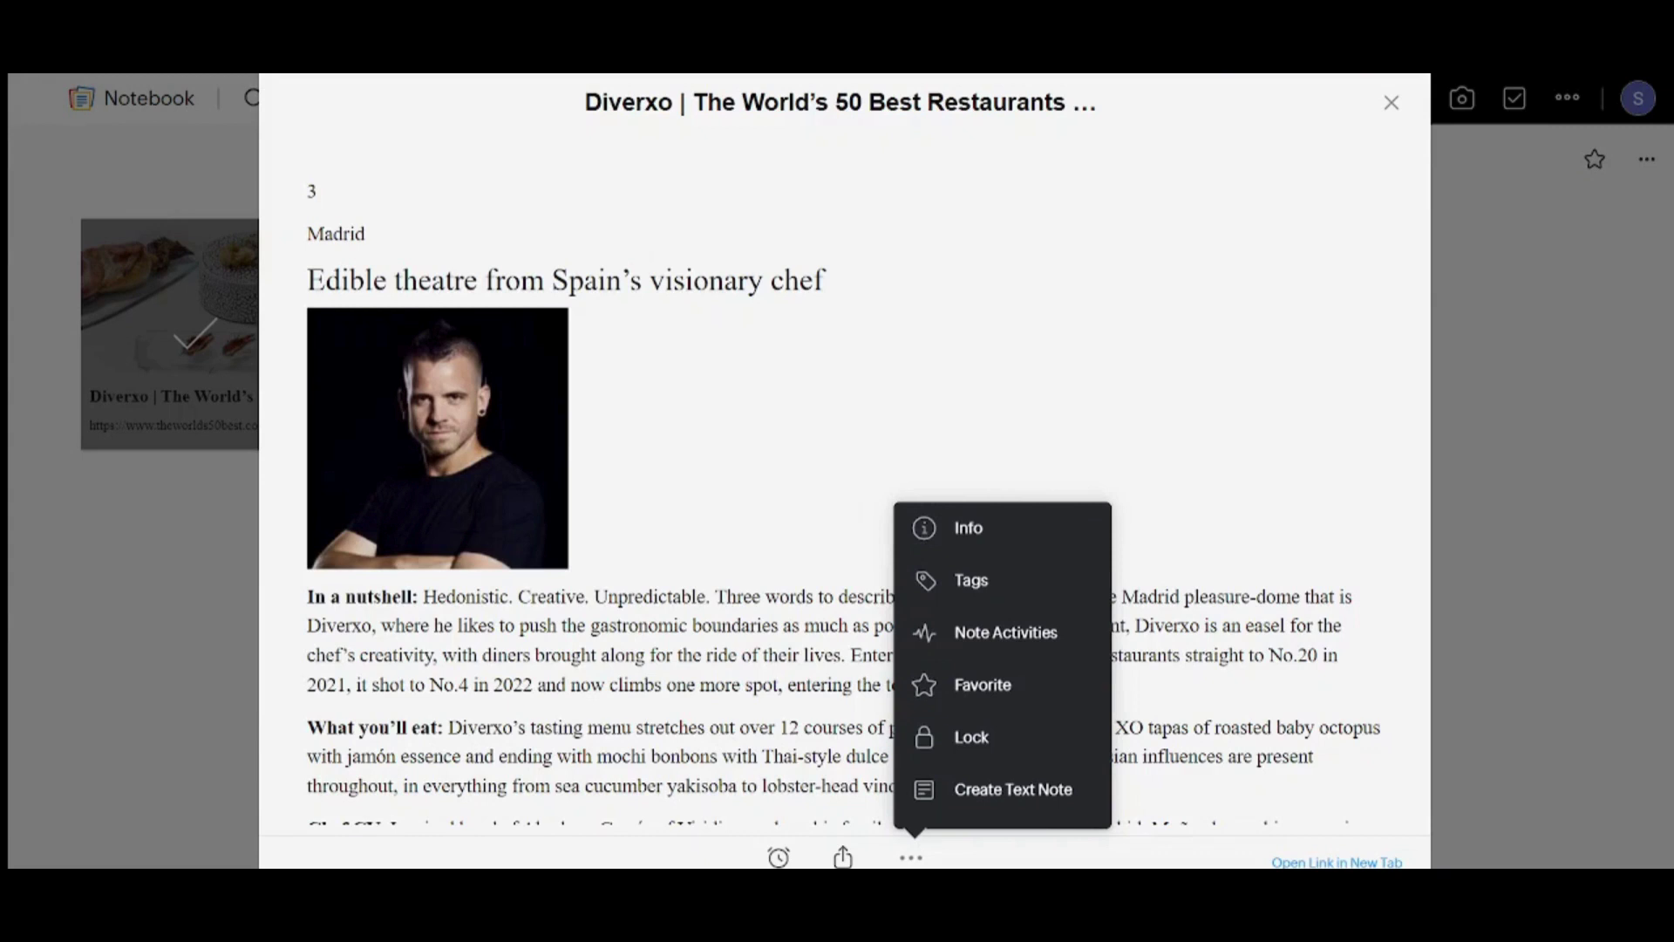
pyautogui.press('Escape')
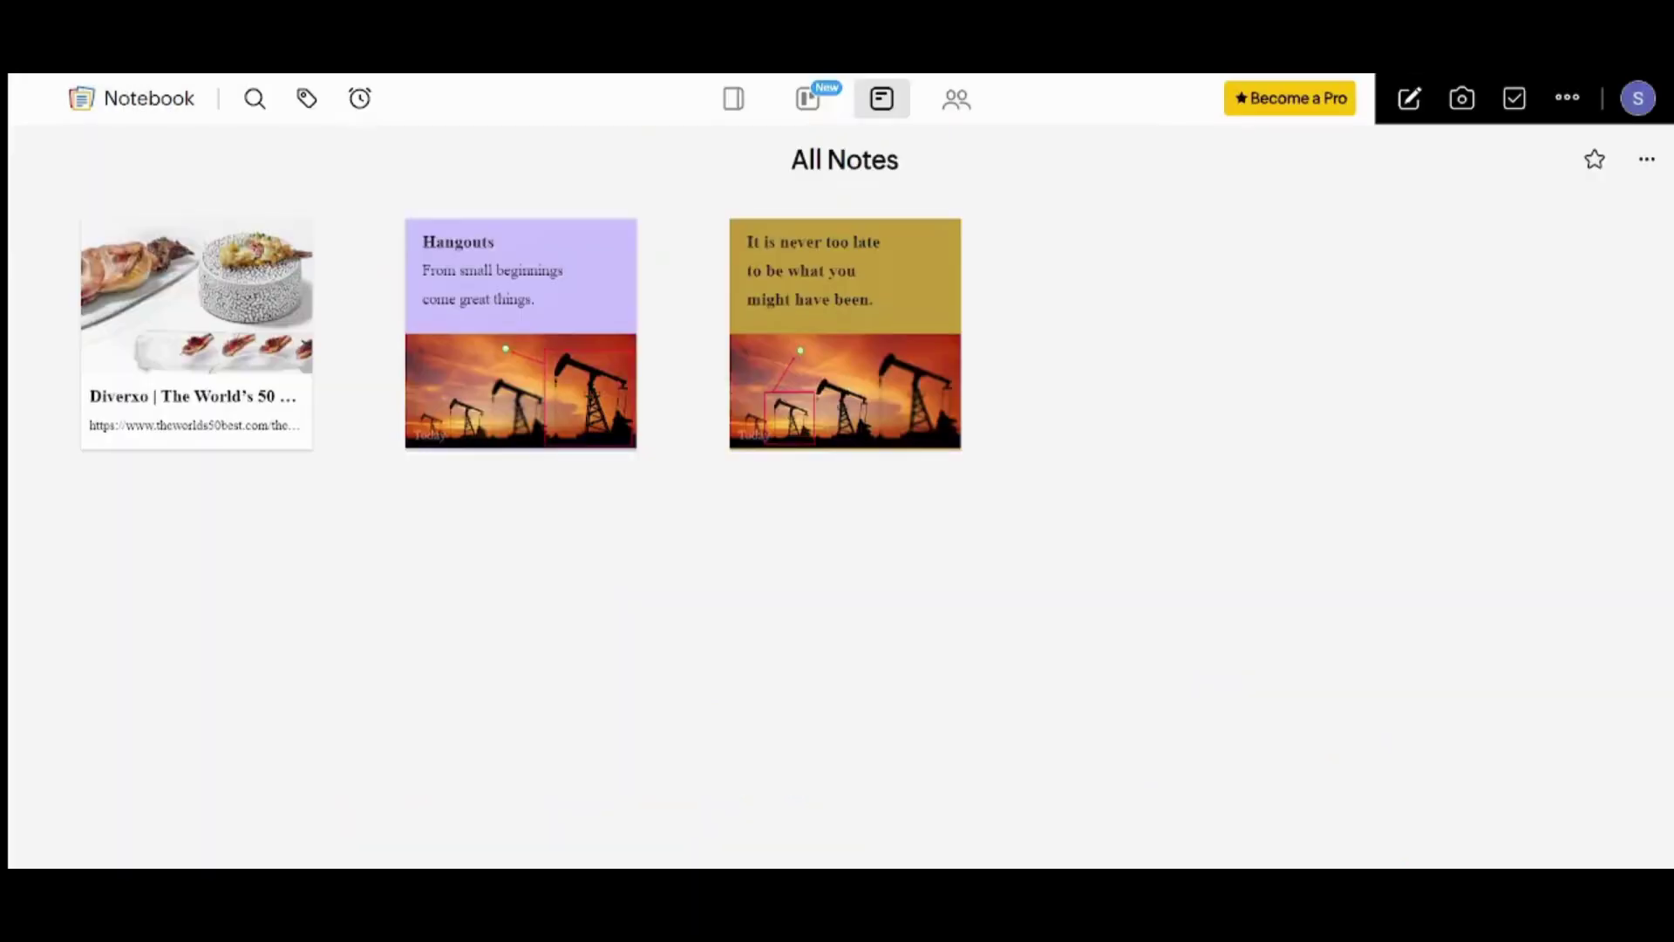
pyautogui.rightClick(277, 258)
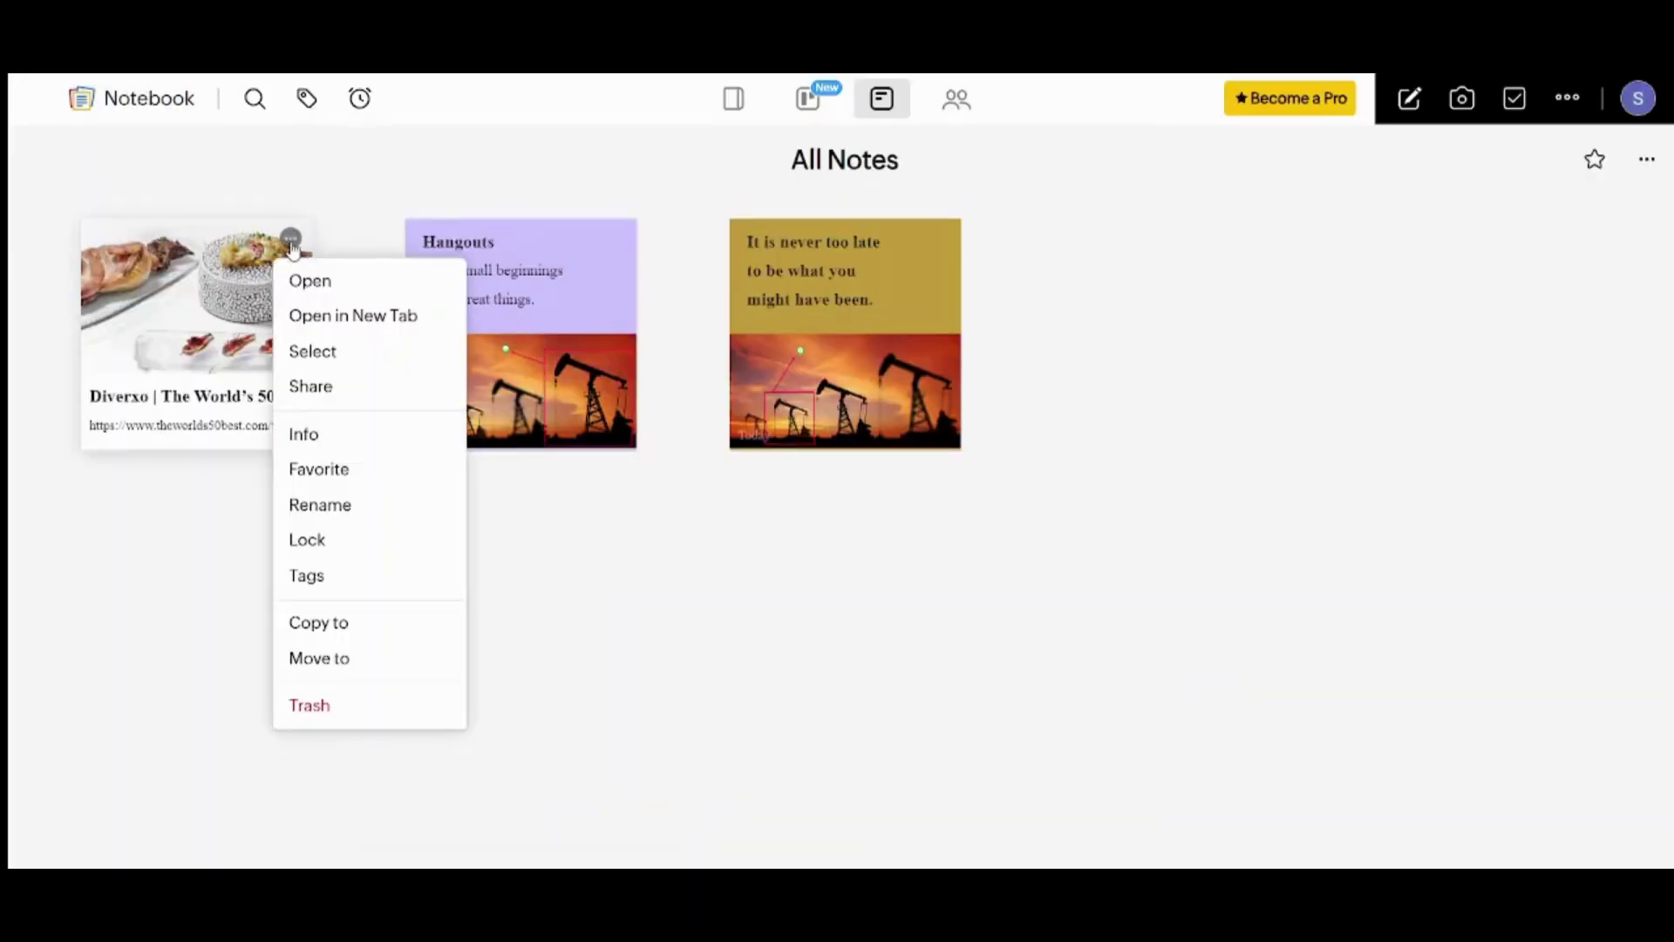
# Open the Diverxo, Madrid page in a new tab and scroll down through it and back up
pyautogui.click(389, 317)
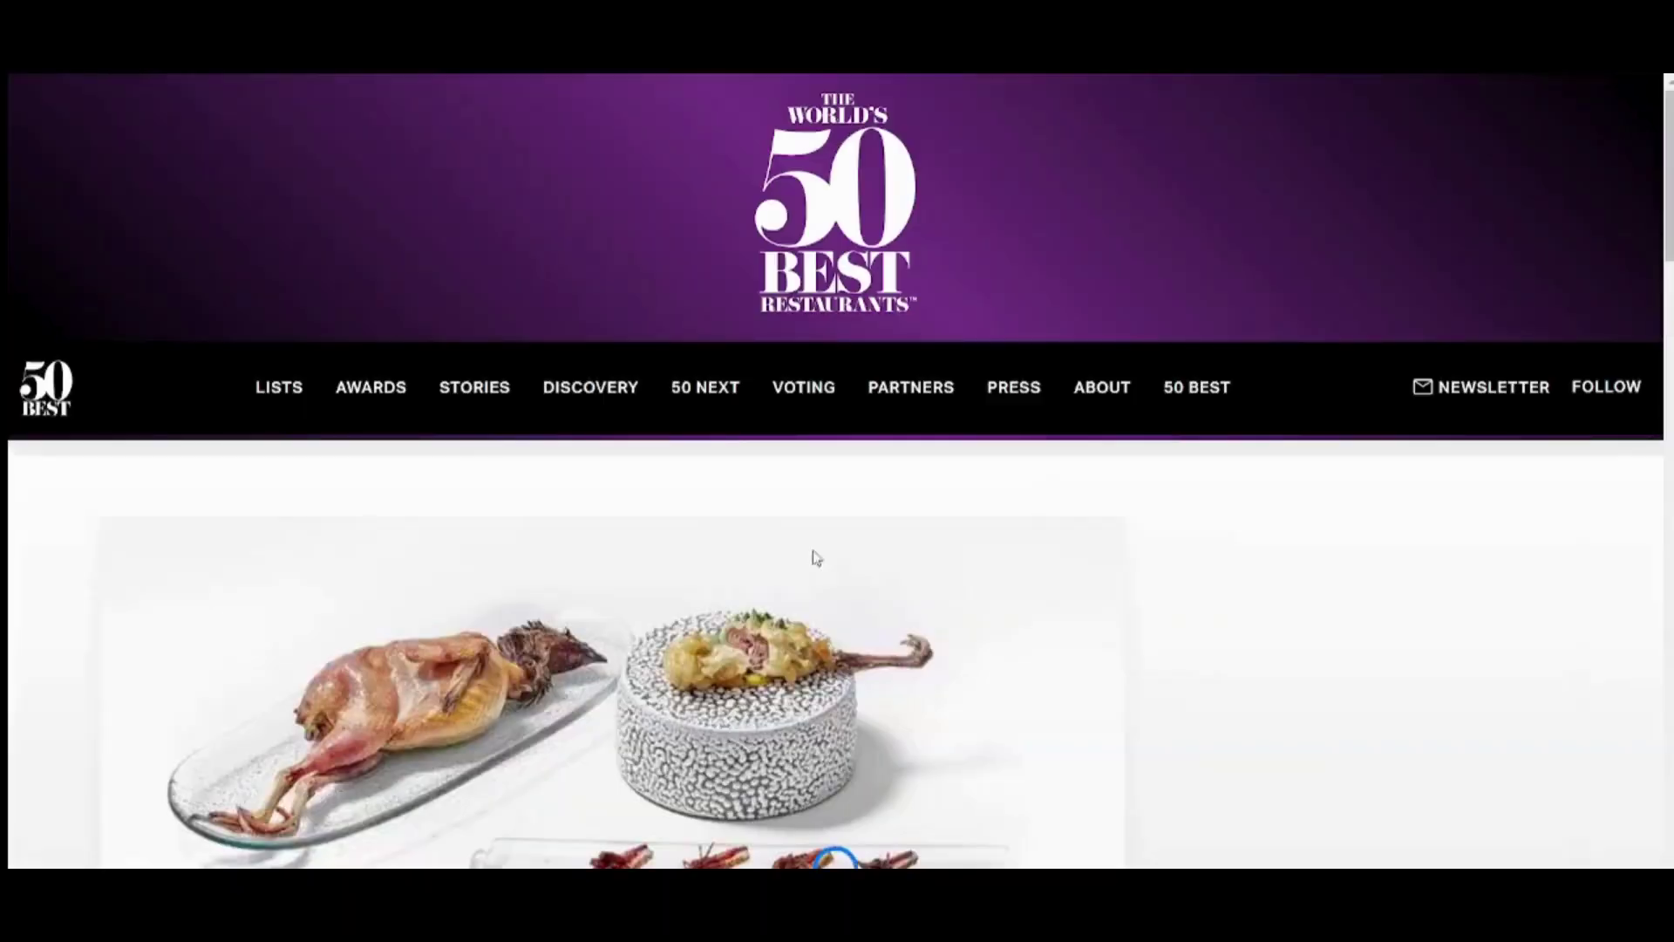
pyautogui.scroll(-5, 806, 549)
pyautogui.scroll(-15, 796, 540)
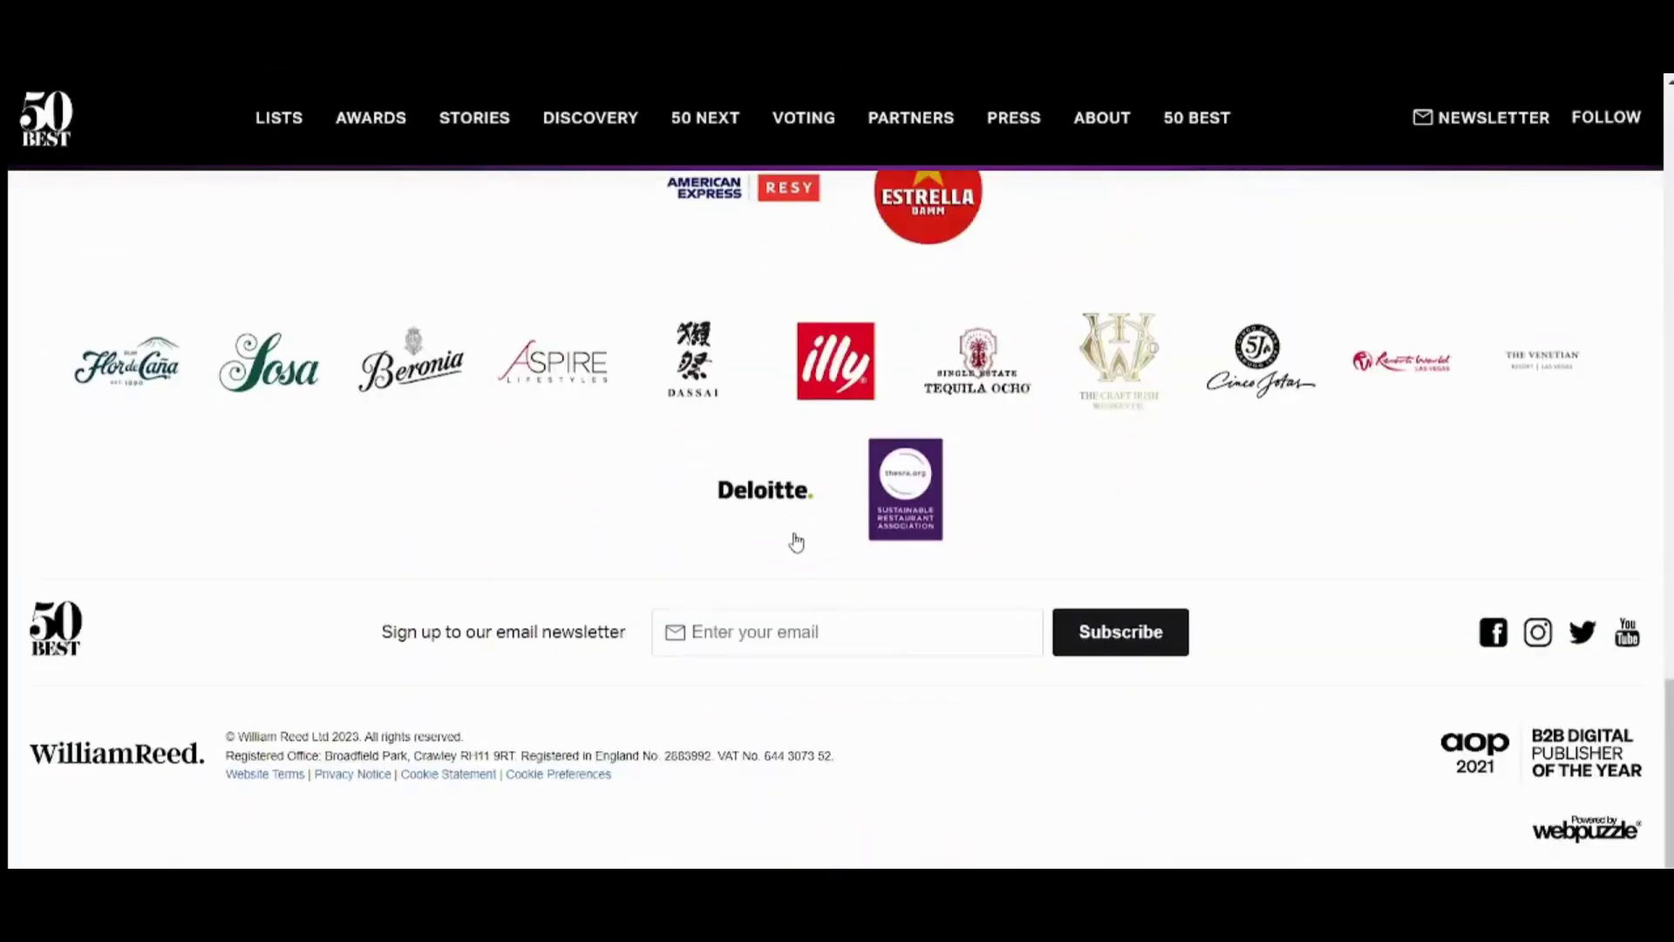
pyautogui.scroll(20, 796, 540)
pyautogui.scroll(5, 796, 540)
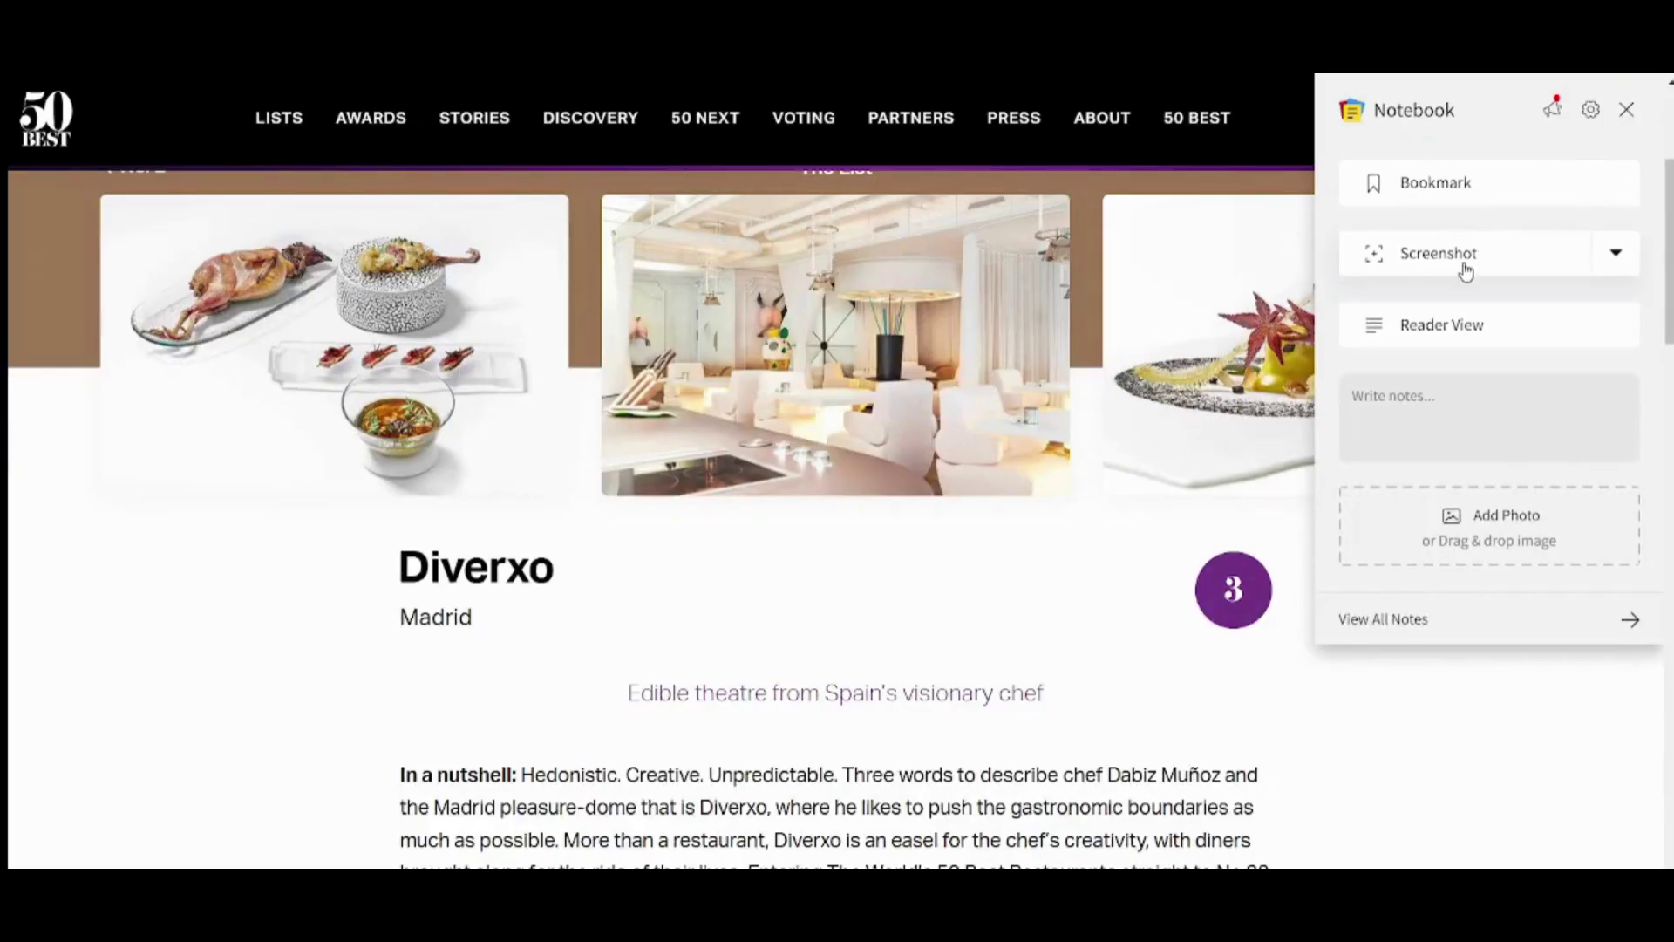
# Screenshot the visible Diverxo page and outline the first dish photo with a pink rectangle
pyautogui.click(1465, 271)
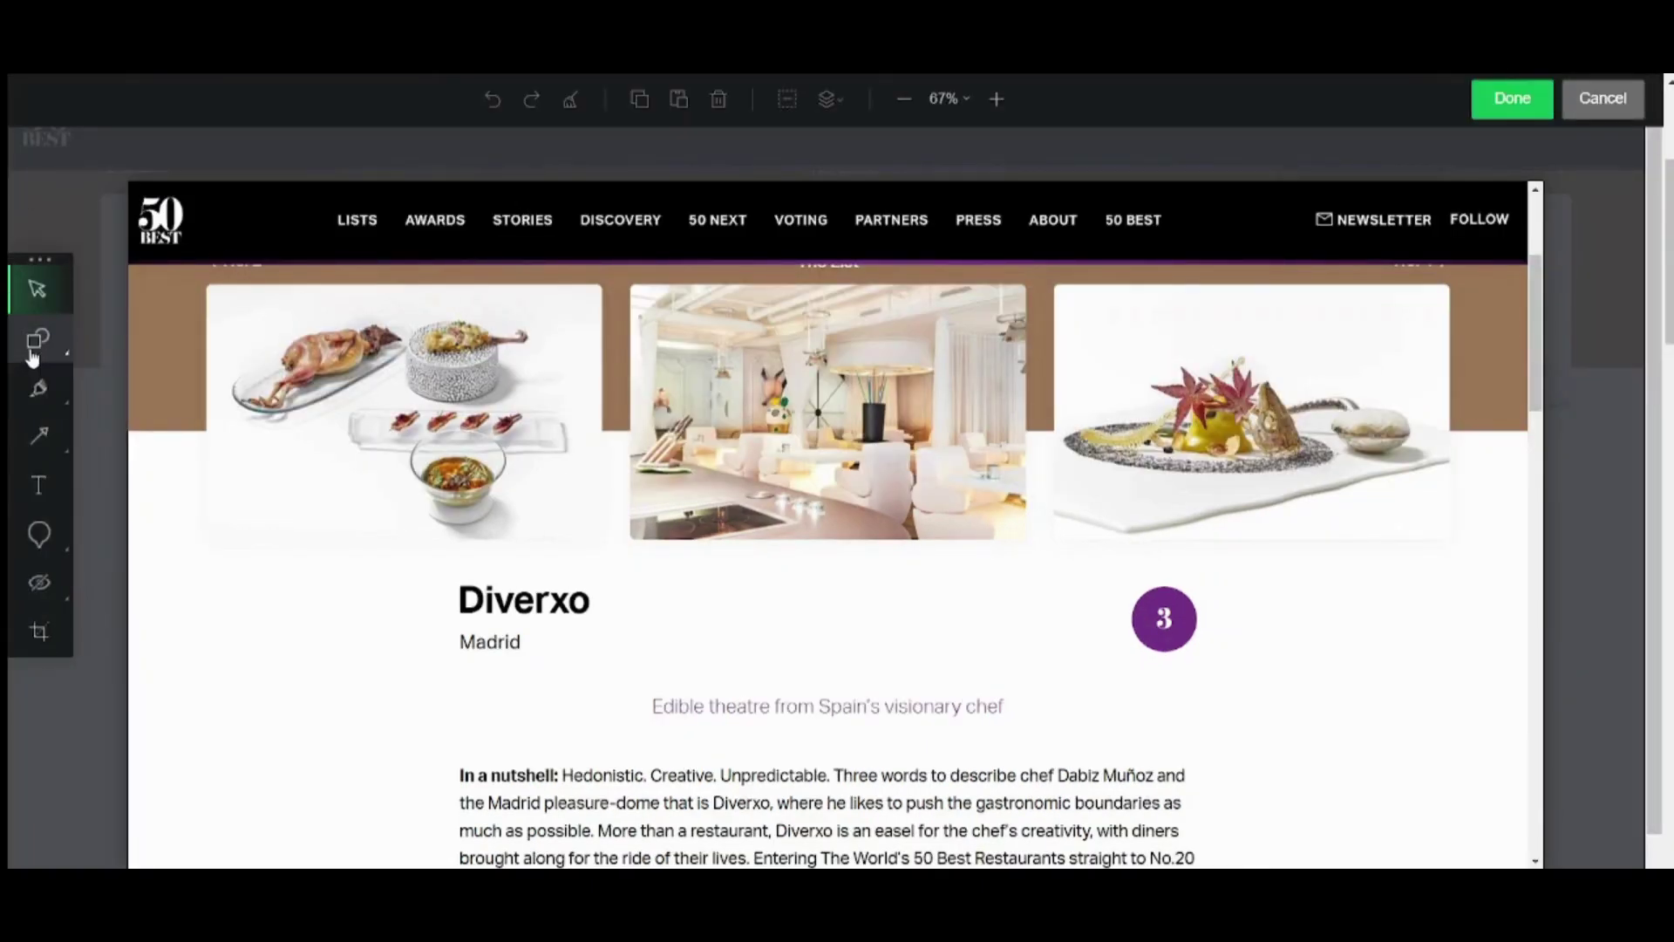
pyautogui.moveTo(37, 338)
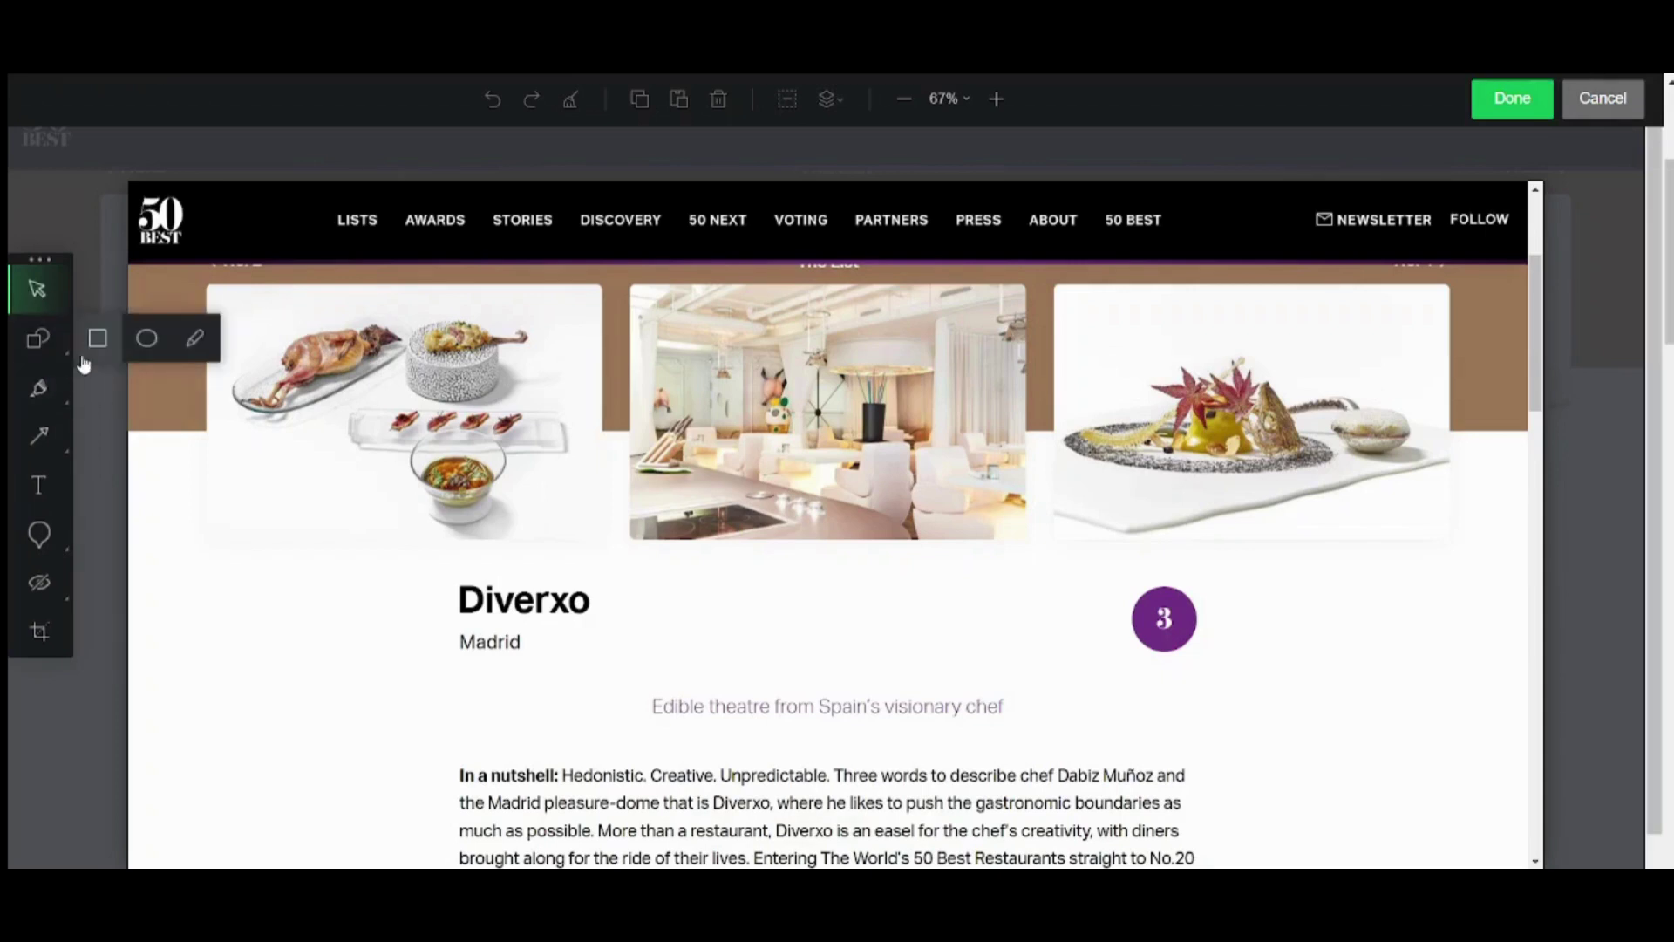
pyautogui.click(96, 337)
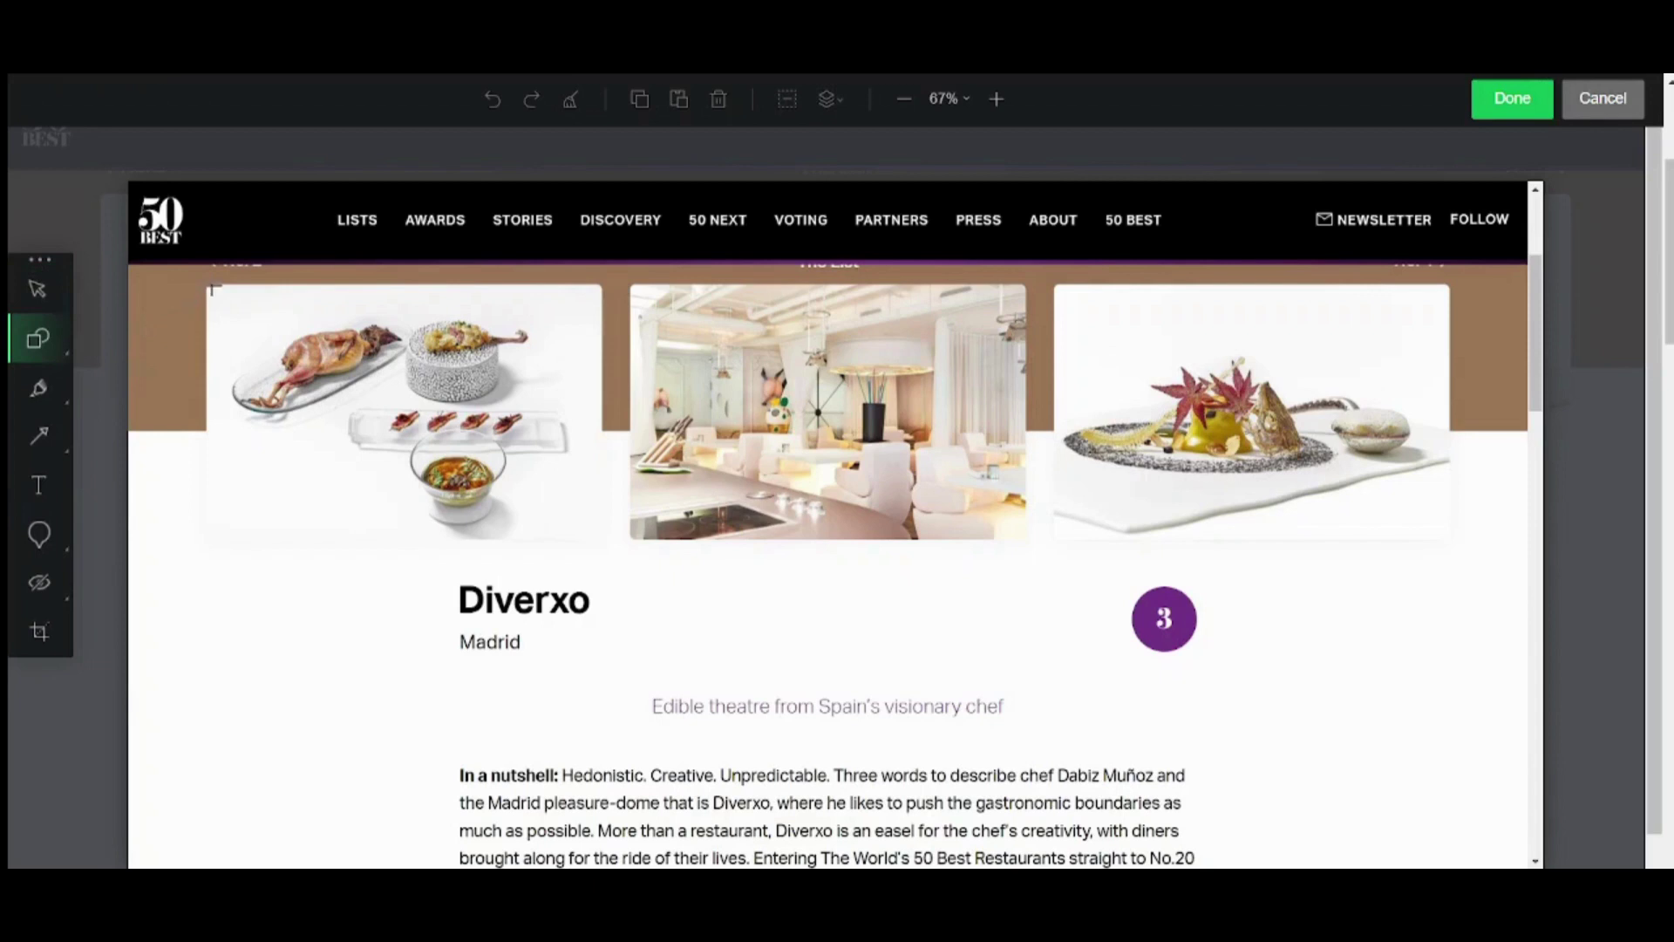
pyautogui.moveTo(213, 291); pyautogui.dragTo(604, 579)
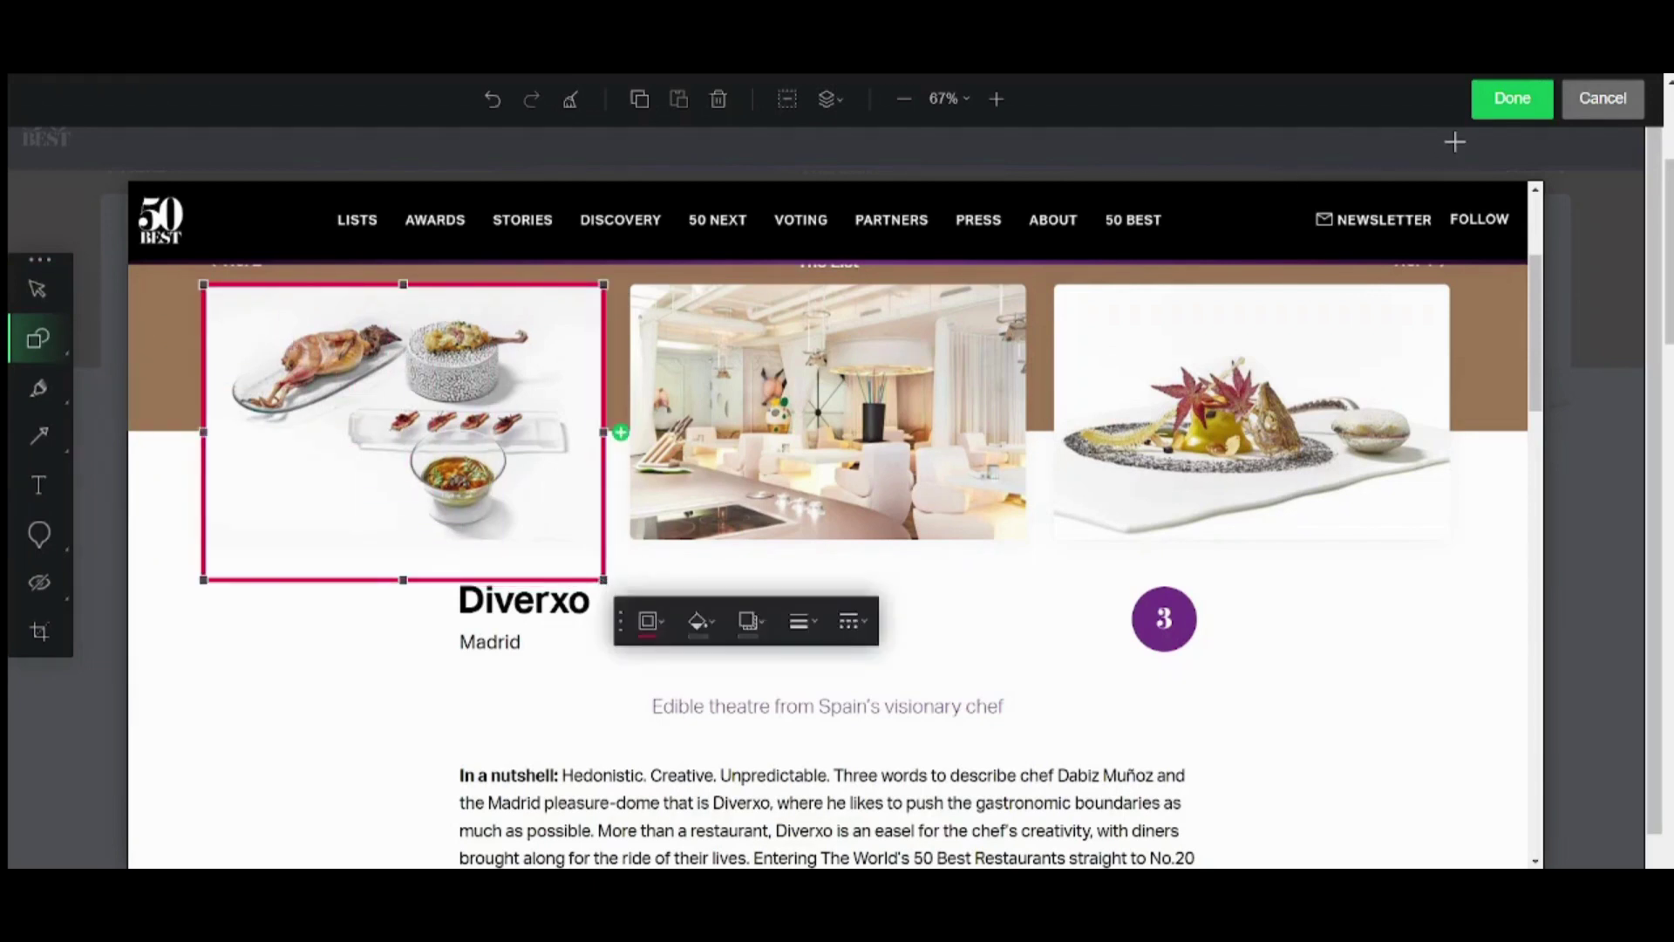
pyautogui.click(1510, 100)
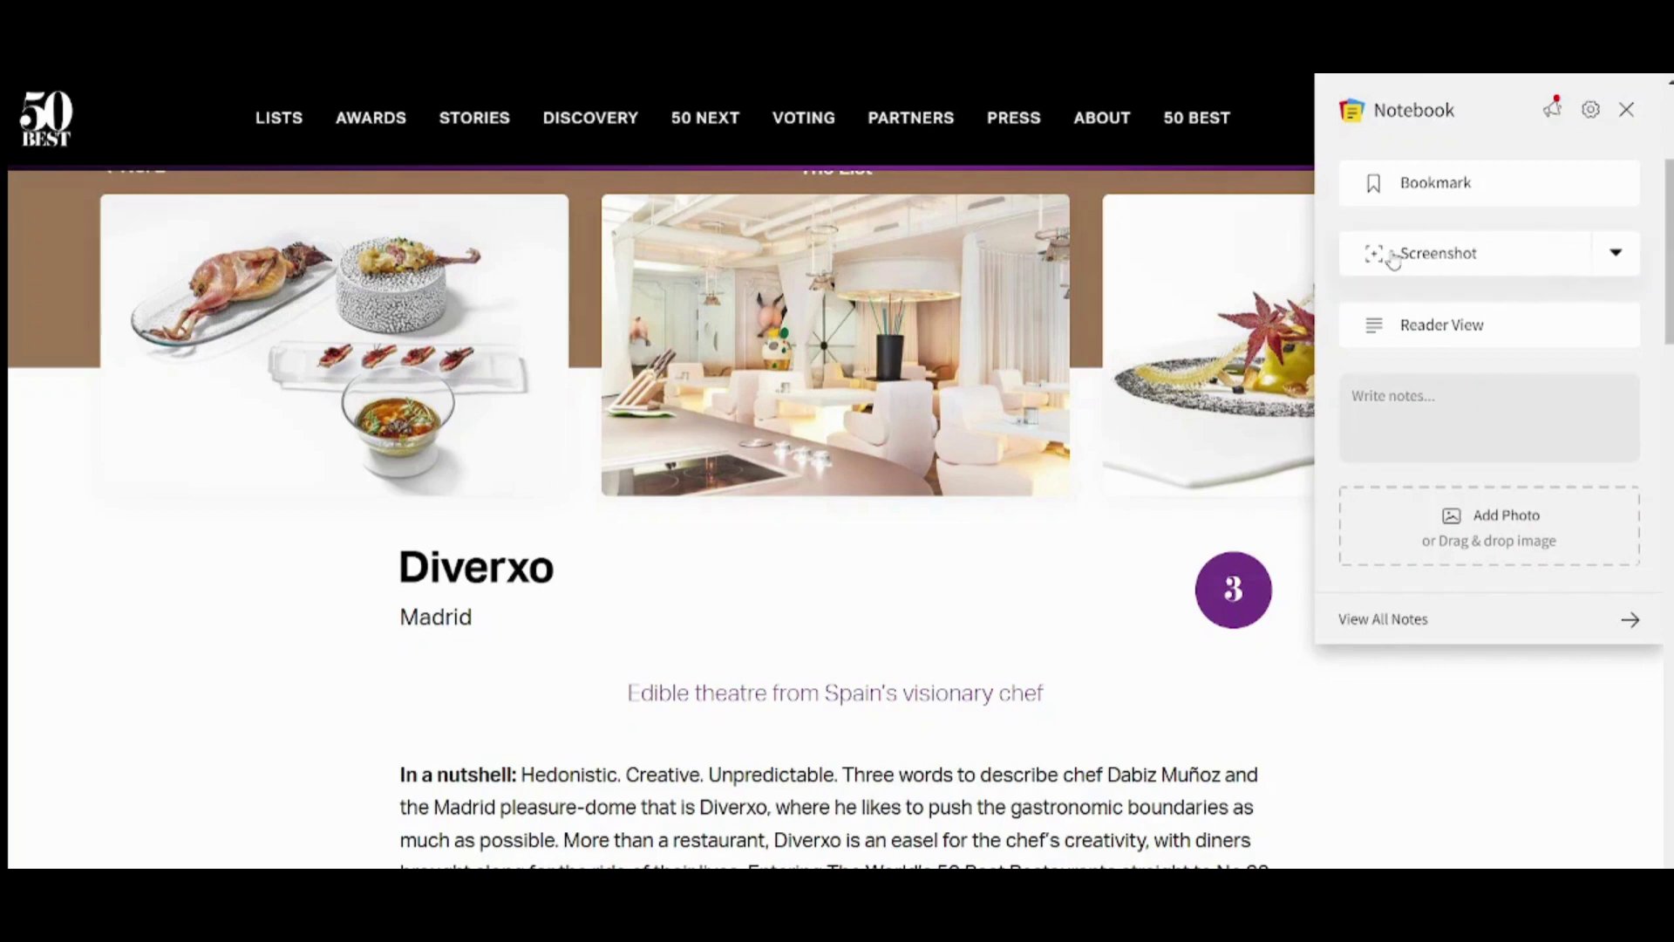
# Capture a part-of-page screenshot cropped to just the first Diverxo dish photo
pyautogui.click(1615, 254)
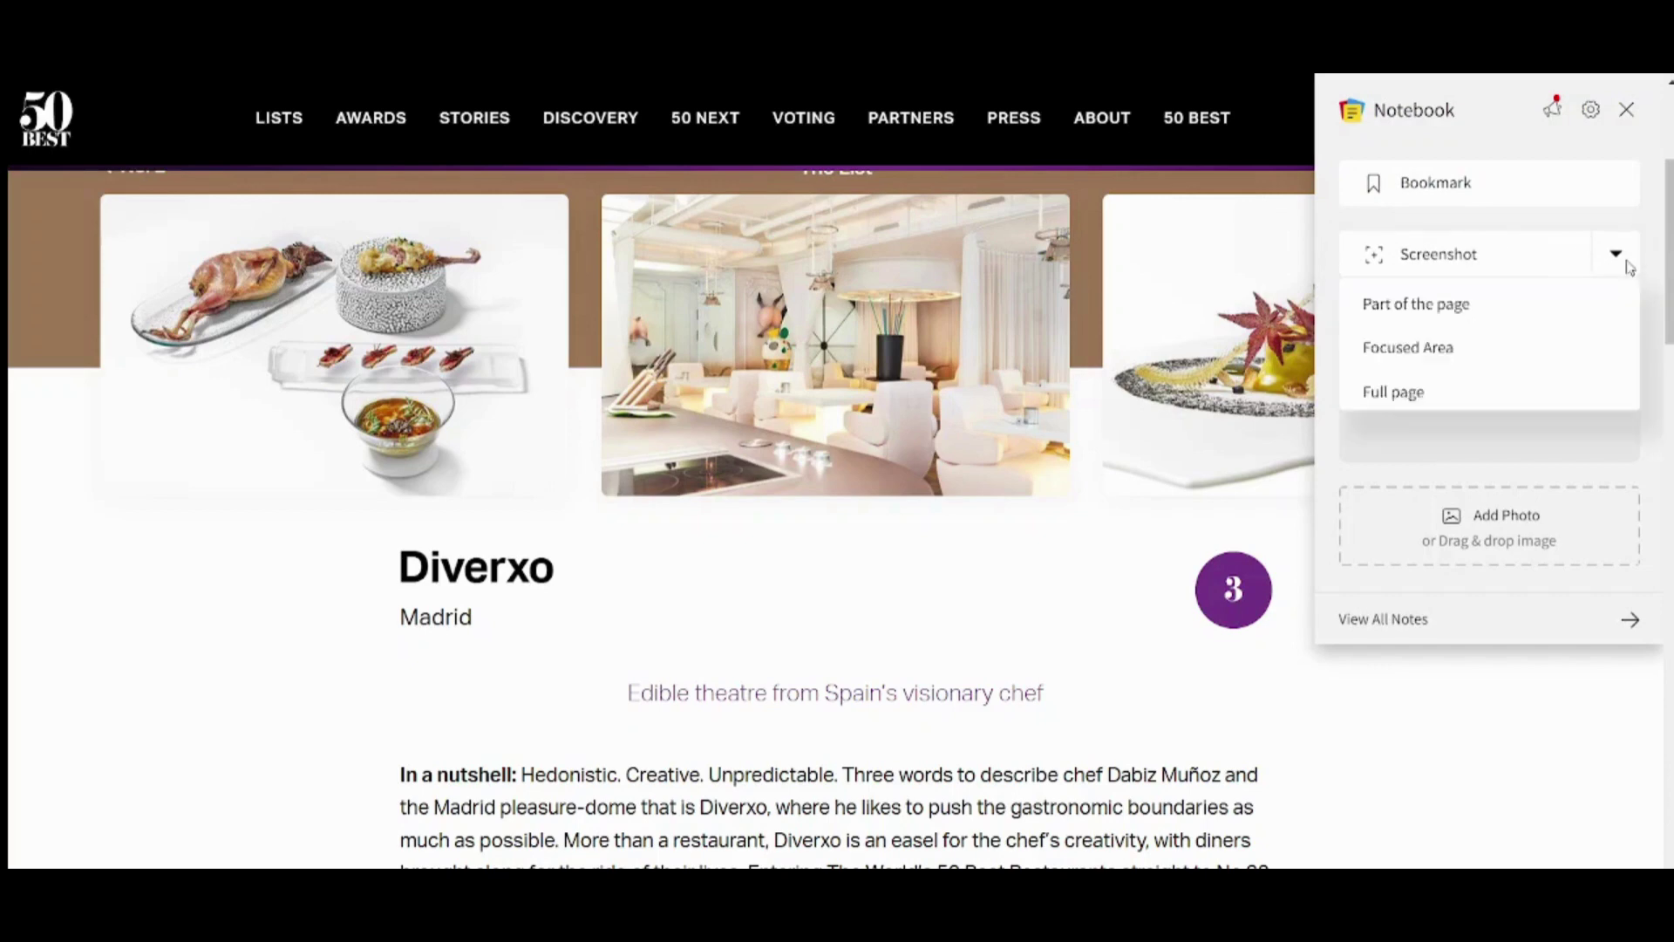
pyautogui.click(1439, 305)
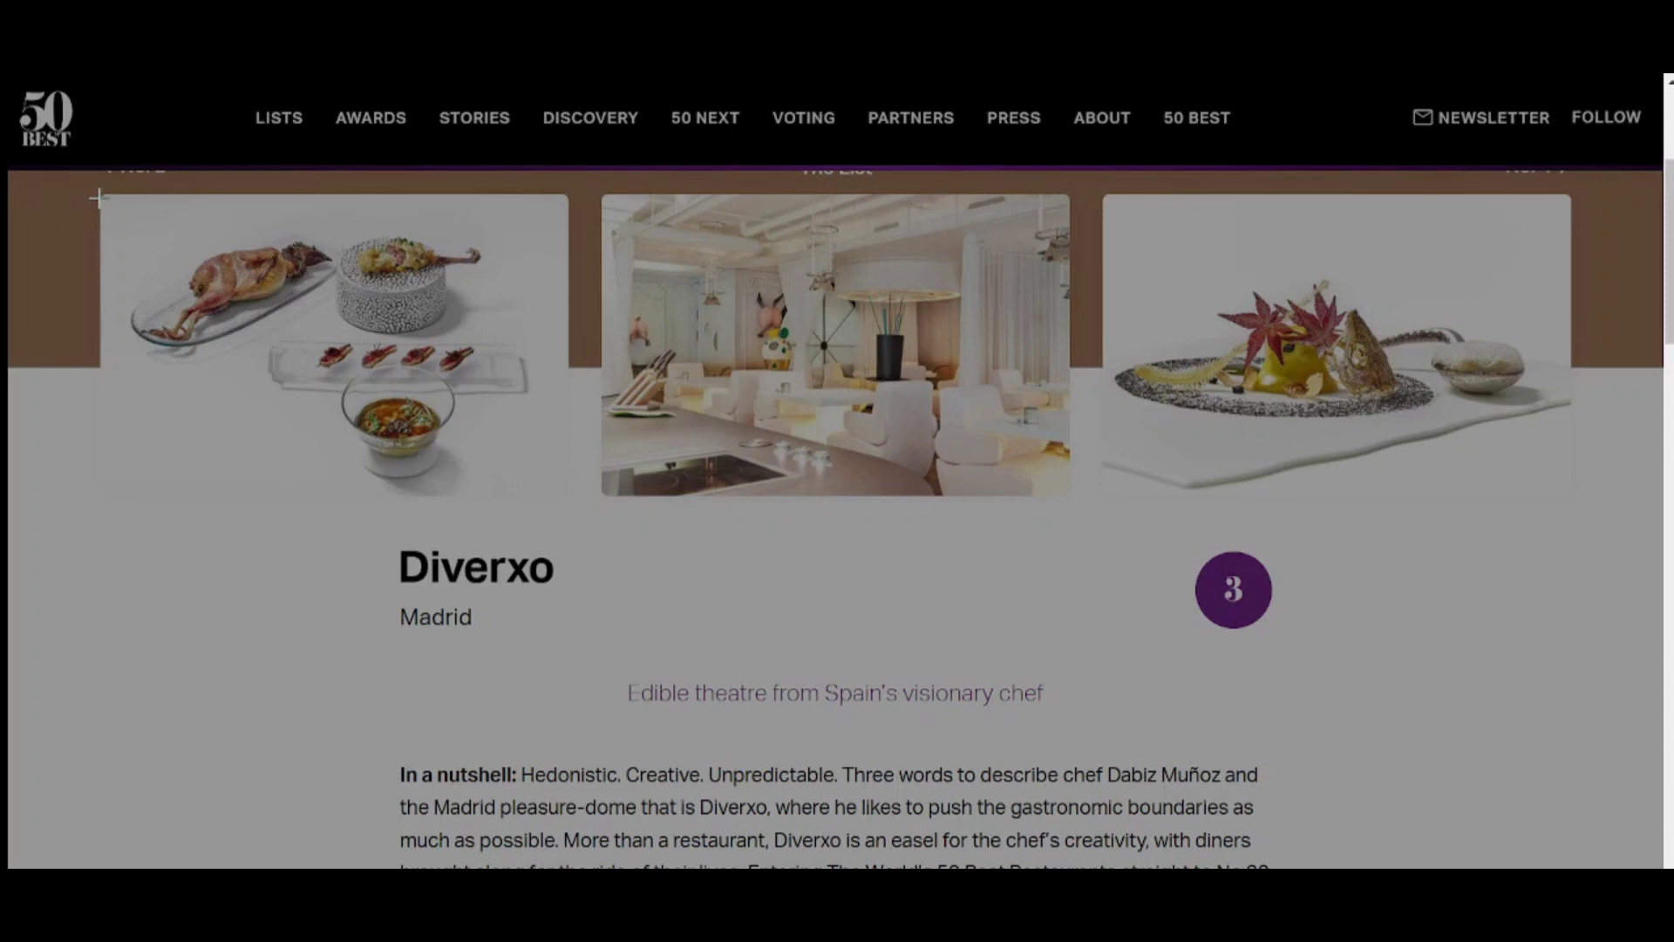
pyautogui.moveTo(100, 197); pyautogui.dragTo(584, 516)
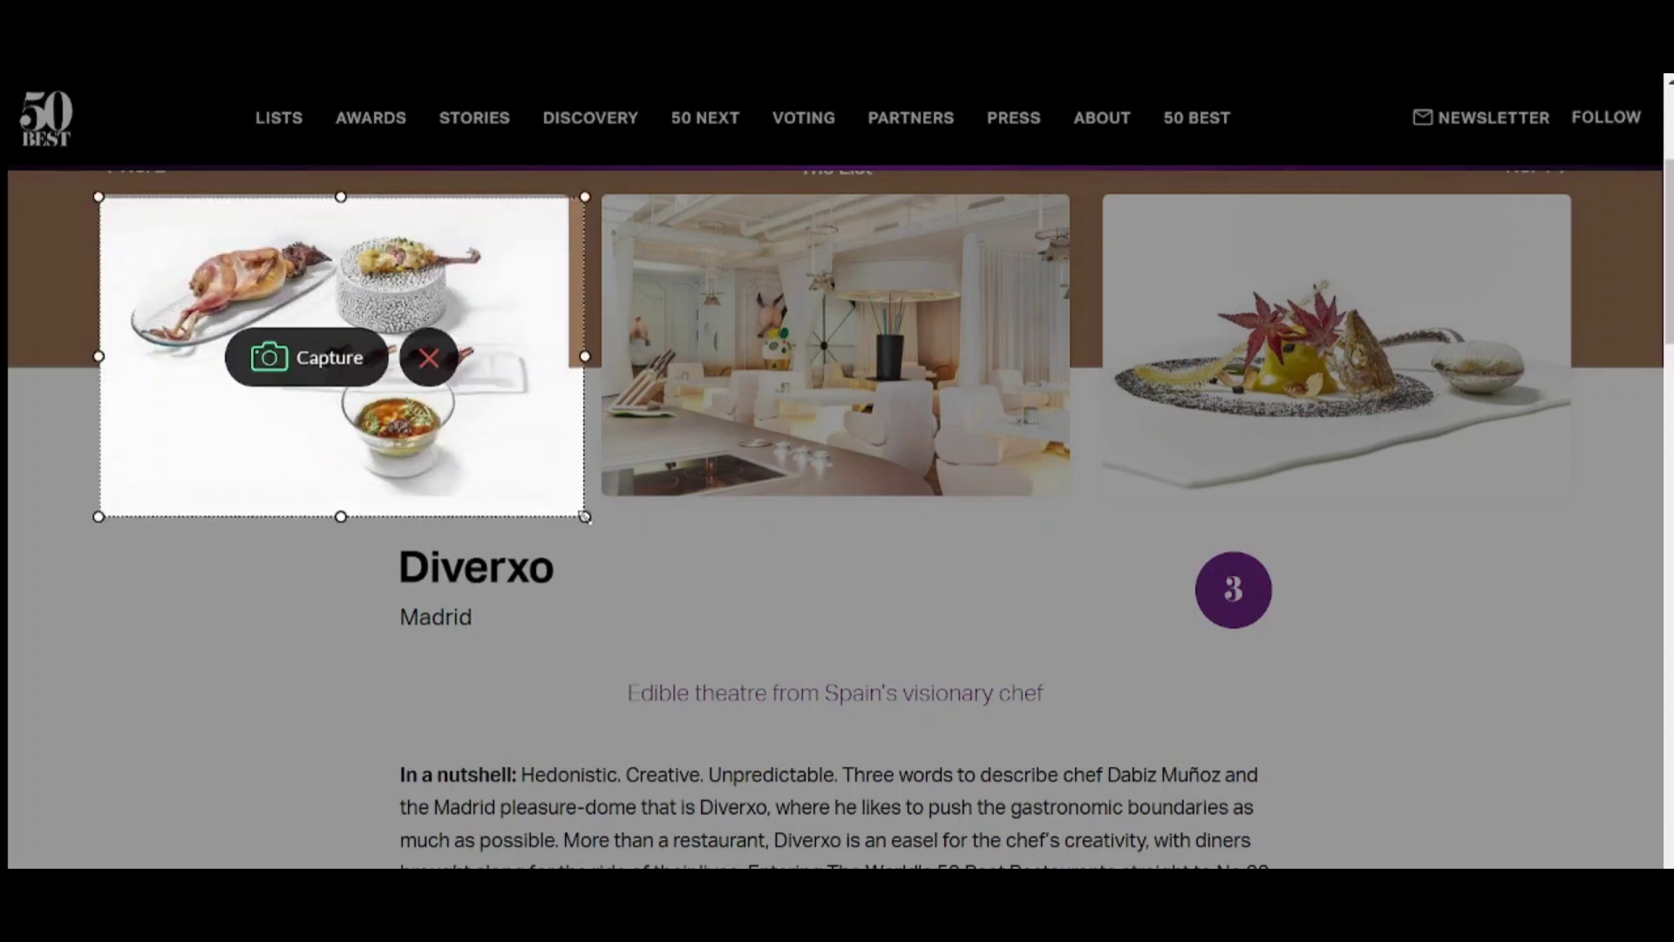
pyautogui.click(313, 375)
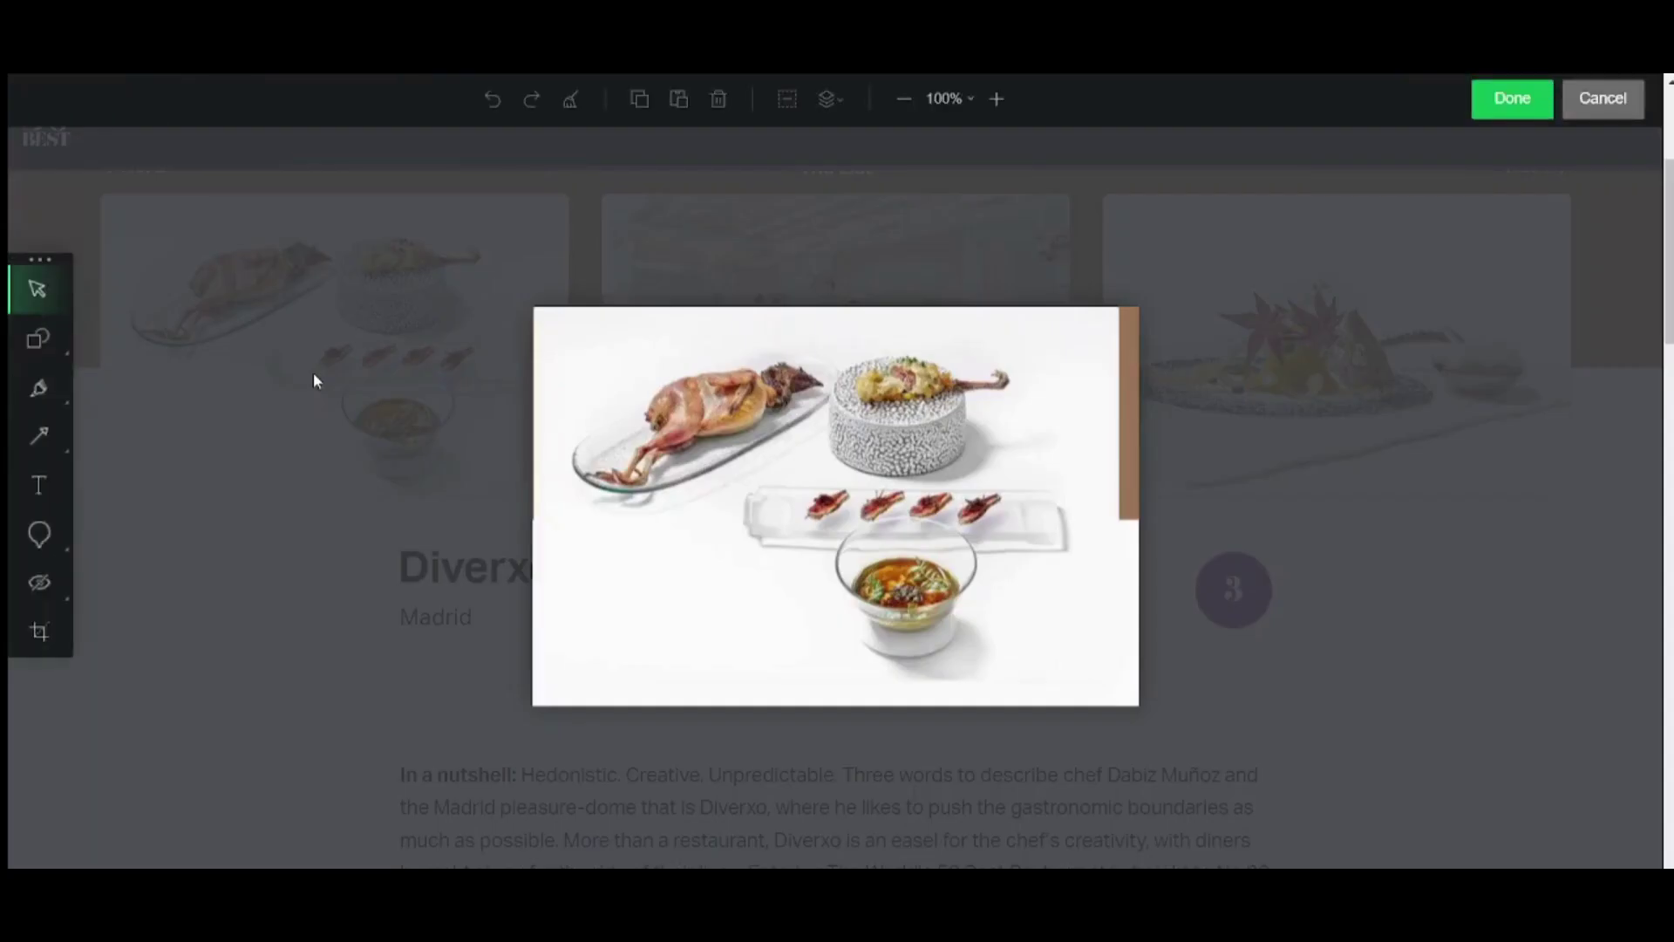
pyautogui.click(1500, 108)
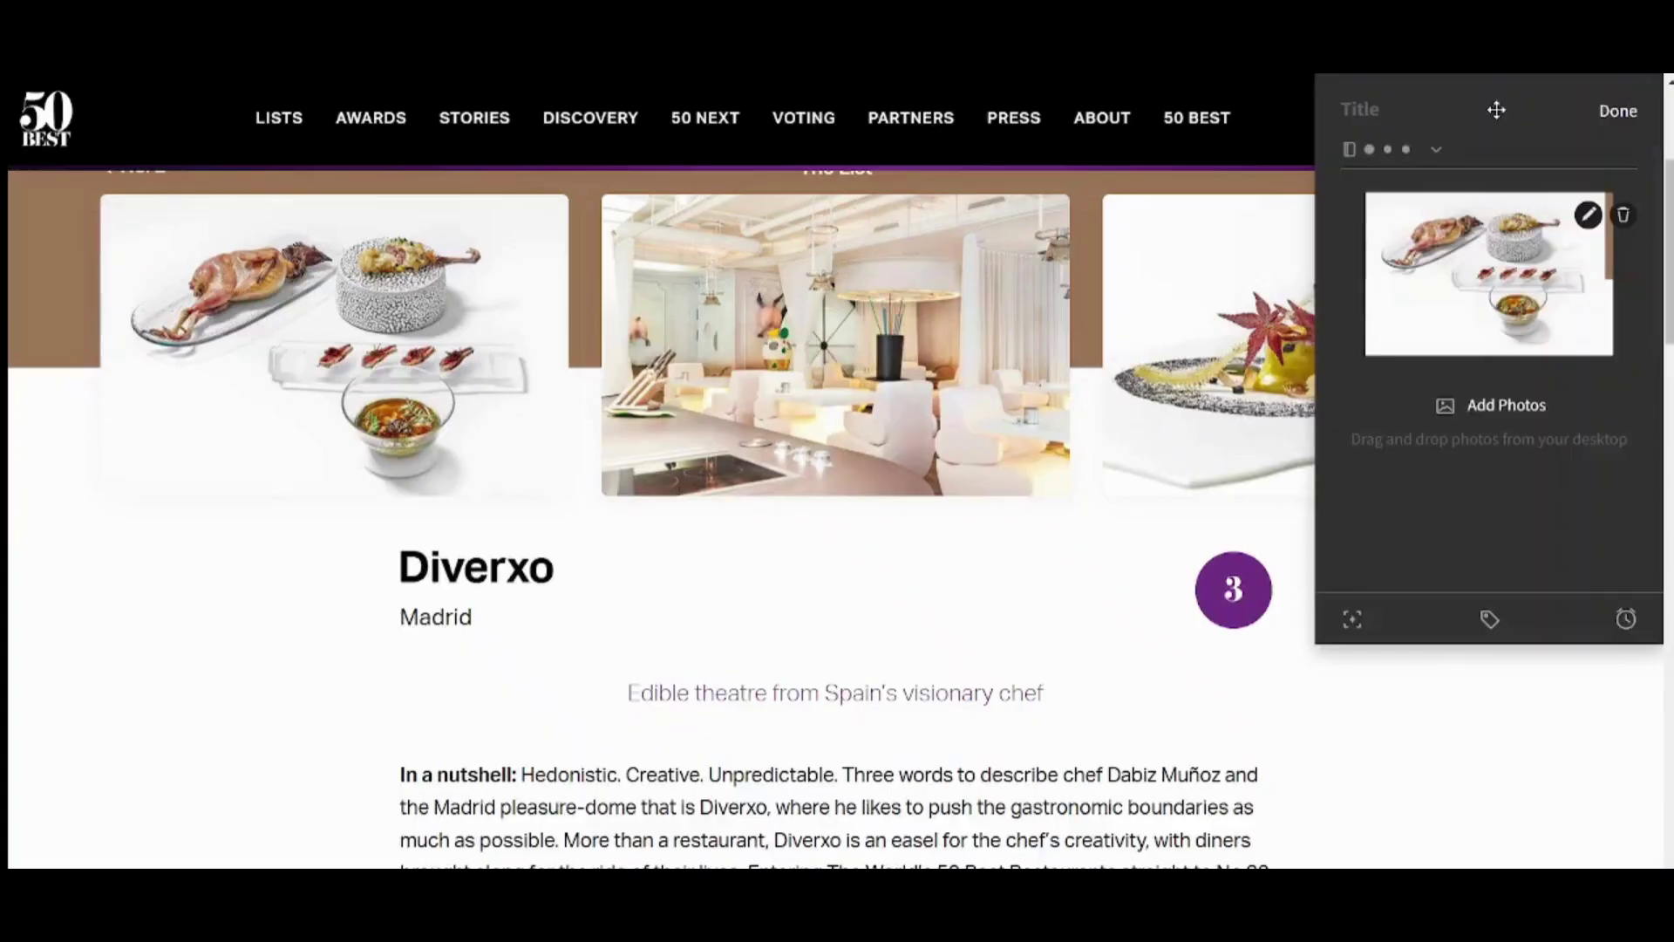
# Save the cropped dish-photo screenshot as a new note, then view and close it in Notebook
pyautogui.click(1617, 114)
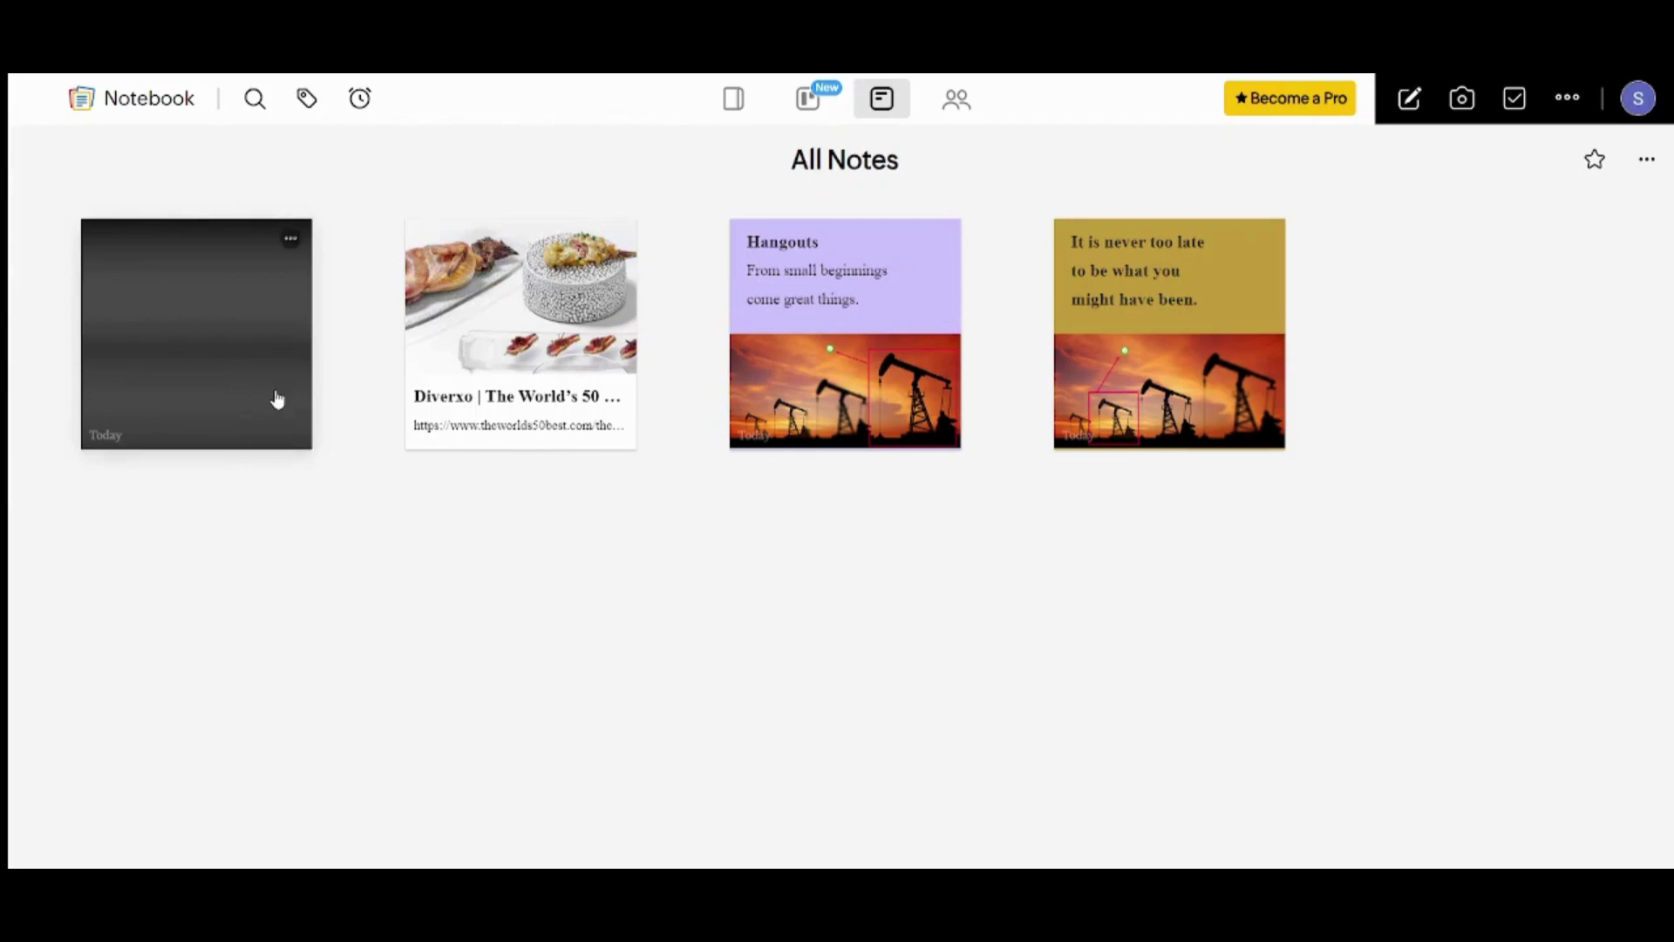
pyautogui.click(203, 288)
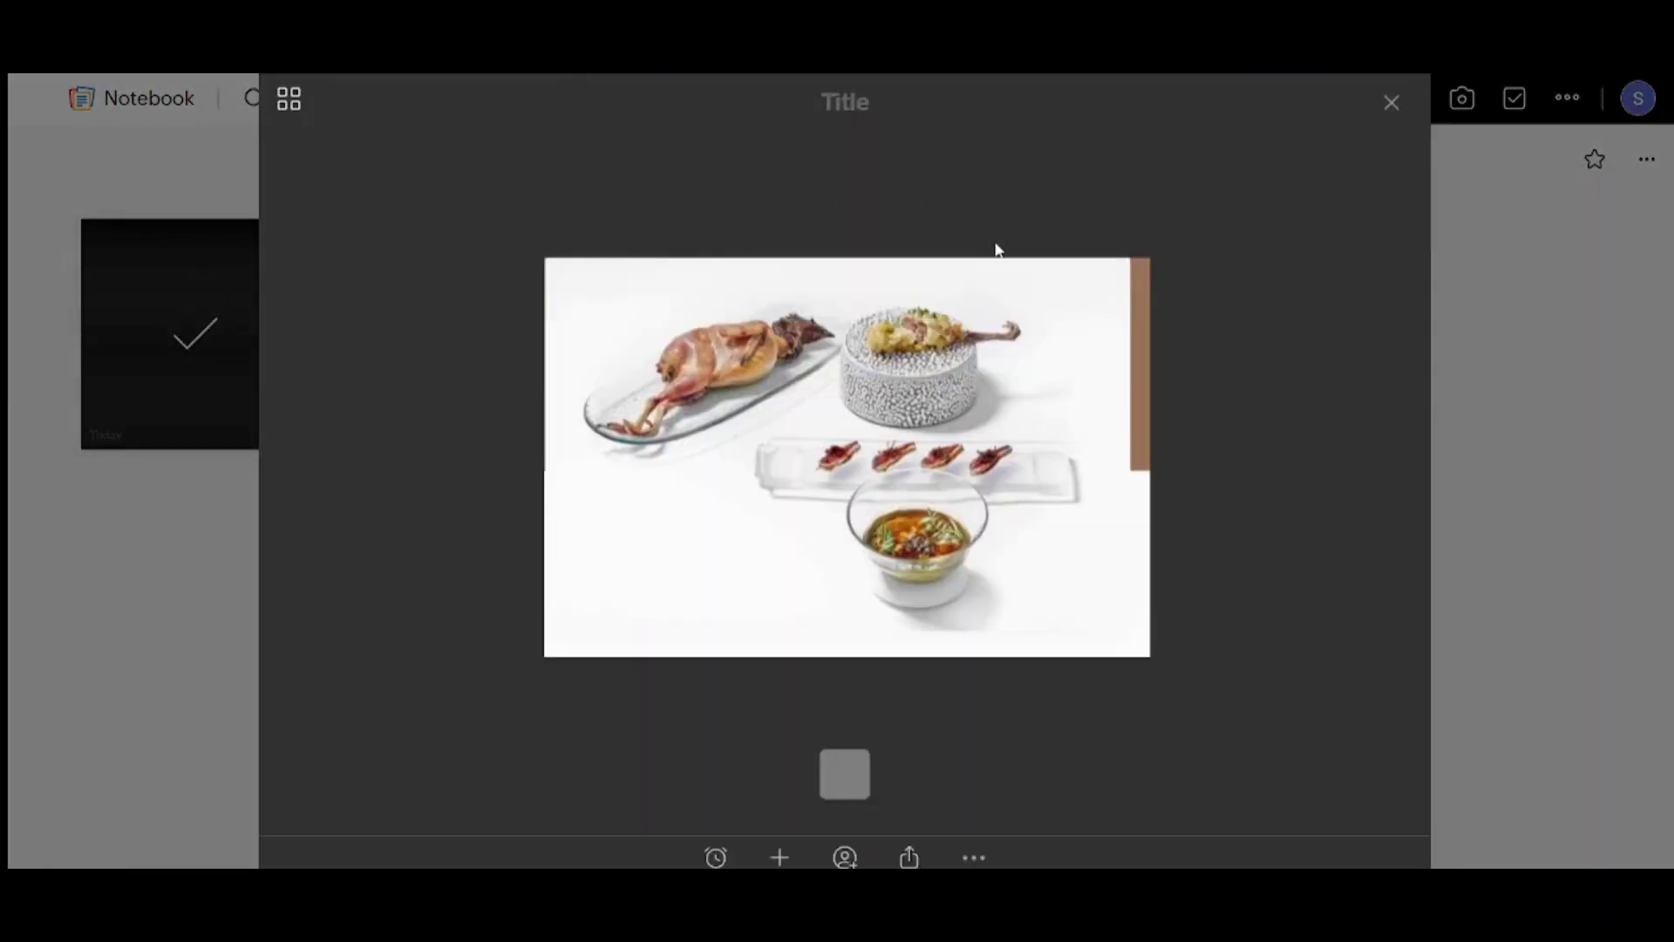
pyautogui.click(1391, 104)
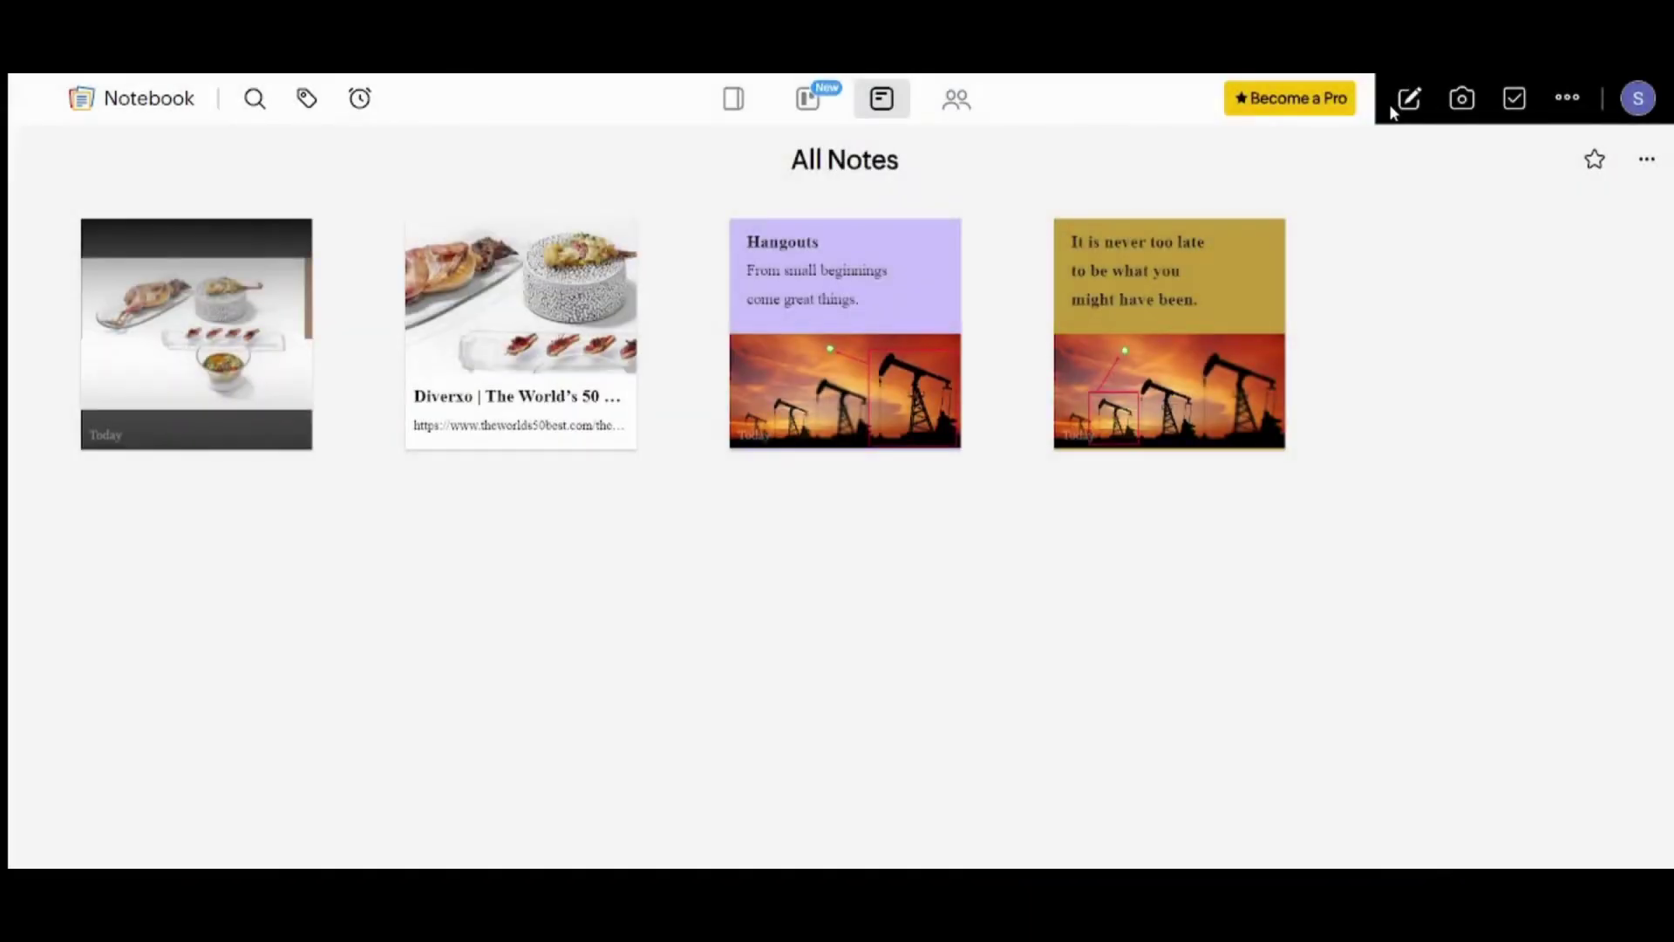